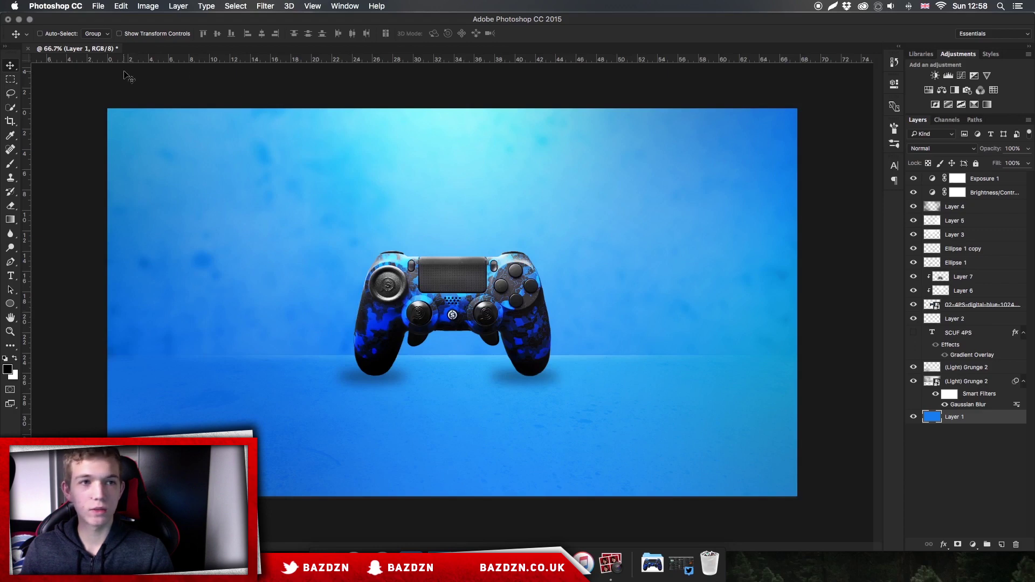
Create Untitled-1 at 1920 × 1080 px, 72 ppi, with transparent background contents.
click(98, 6)
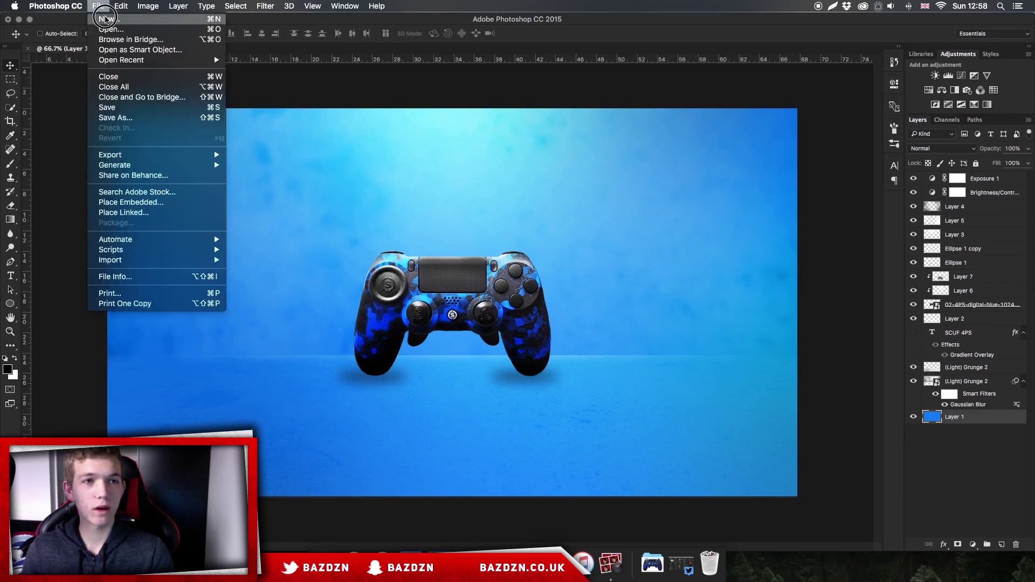
click(98, 6)
key(super+n)
click(395, 182)
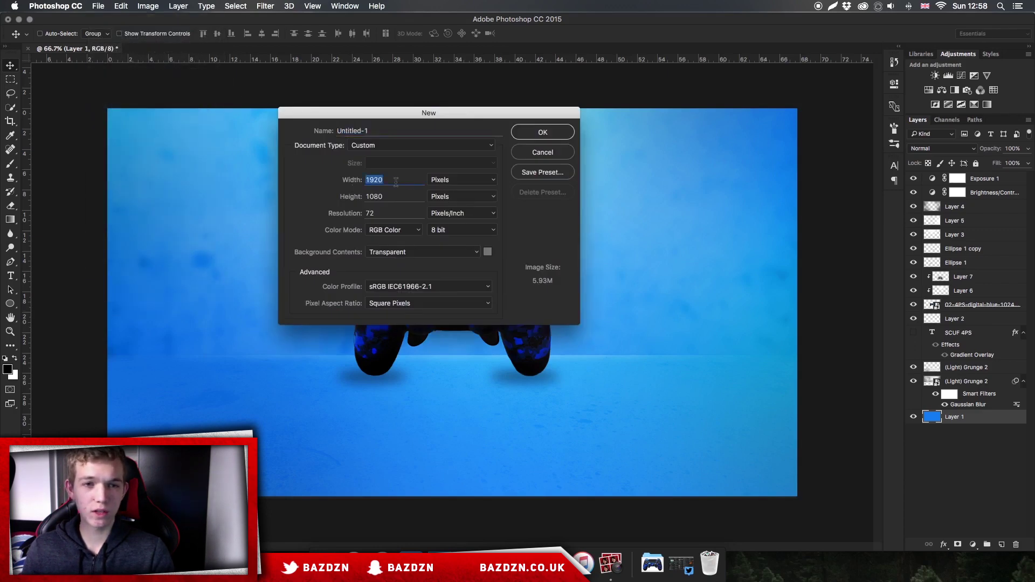
click(400, 197)
click(386, 196)
click(401, 179)
click(366, 180)
click(395, 180)
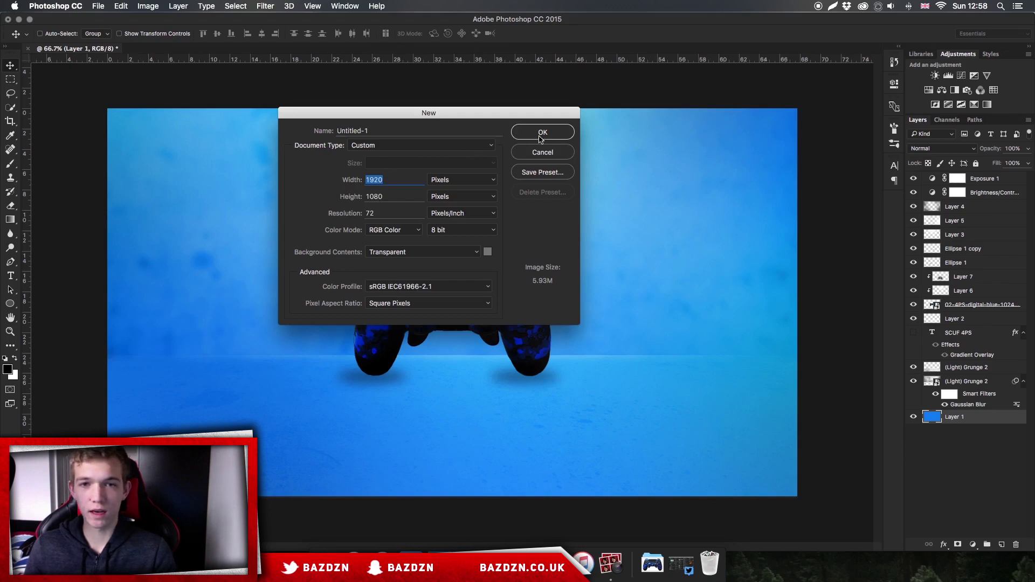
drag(458, 111, 745, 100)
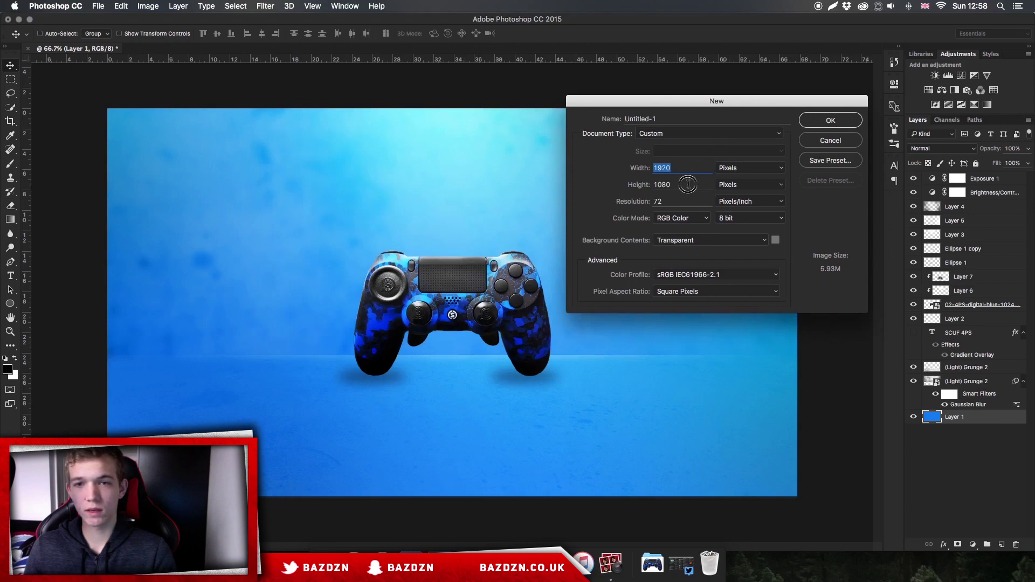
click(834, 119)
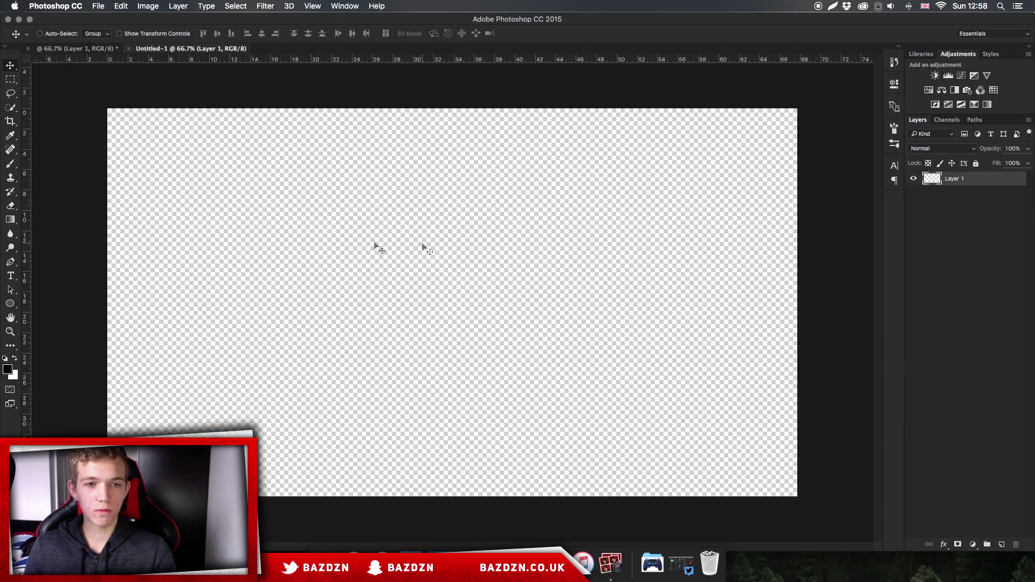
Look at the finished controller document for reference, then return to Untitled-1.
click(7, 369)
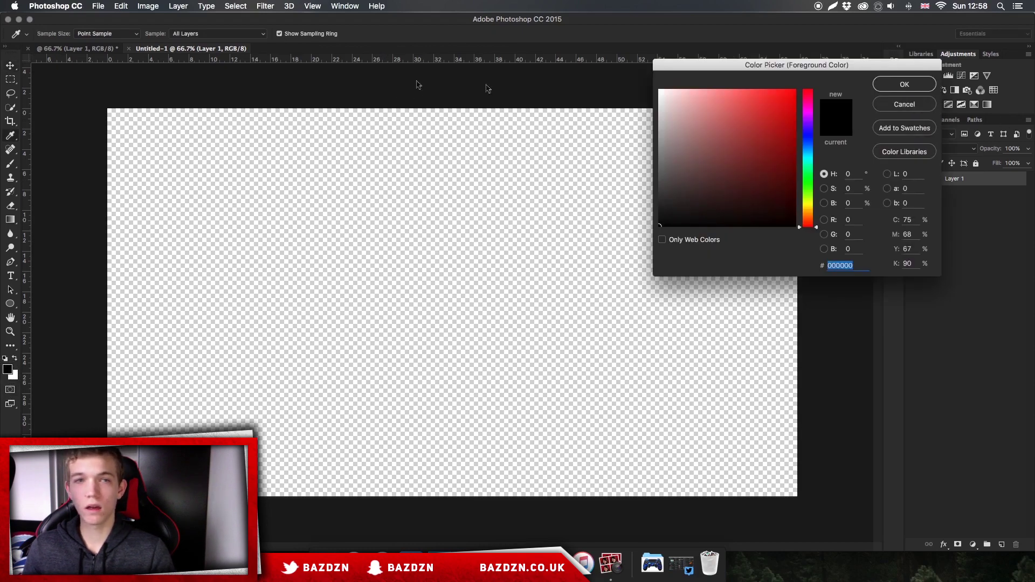
key(Return)
click(101, 54)
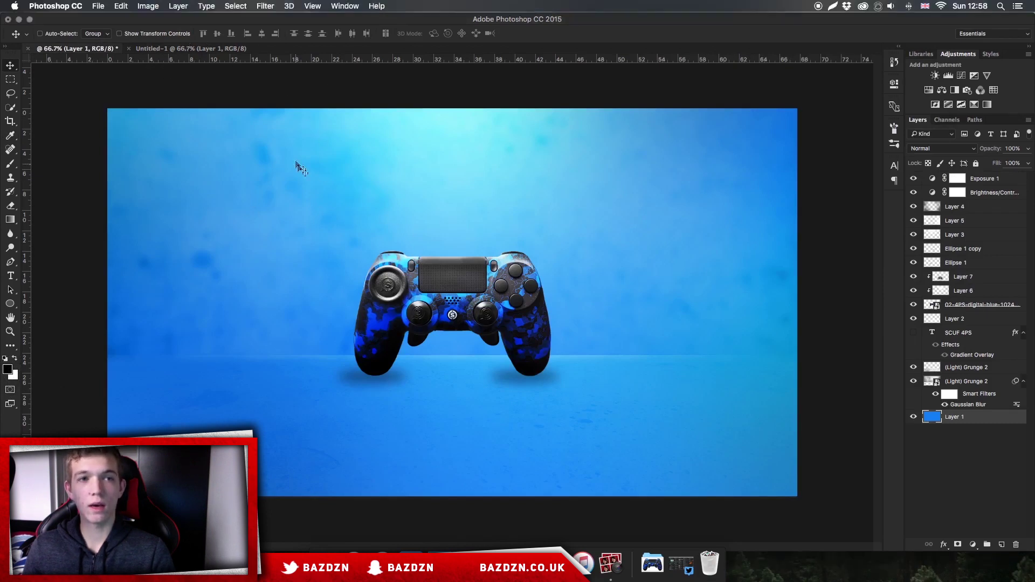
click(205, 51)
Set the foreground colour to blue #2599db and fill Layer 1 with it.
click(7, 370)
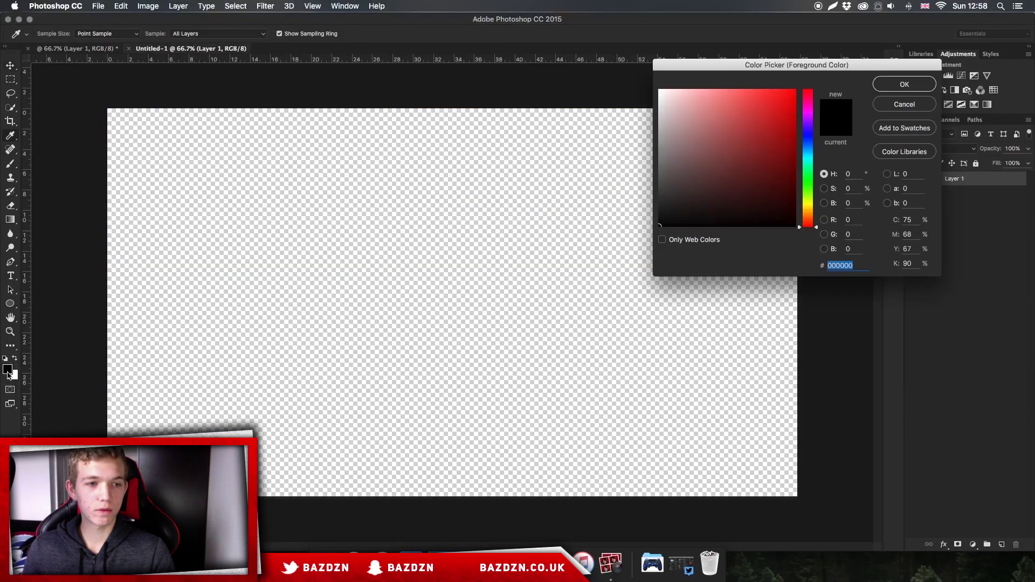
mouse_move(805, 125)
mouse_down()
mouse_move(807, 149)
mouse_move(762, 104)
mouse_move(808, 151)
mouse_up()
click(809, 146)
drag(775, 104, 773, 108)
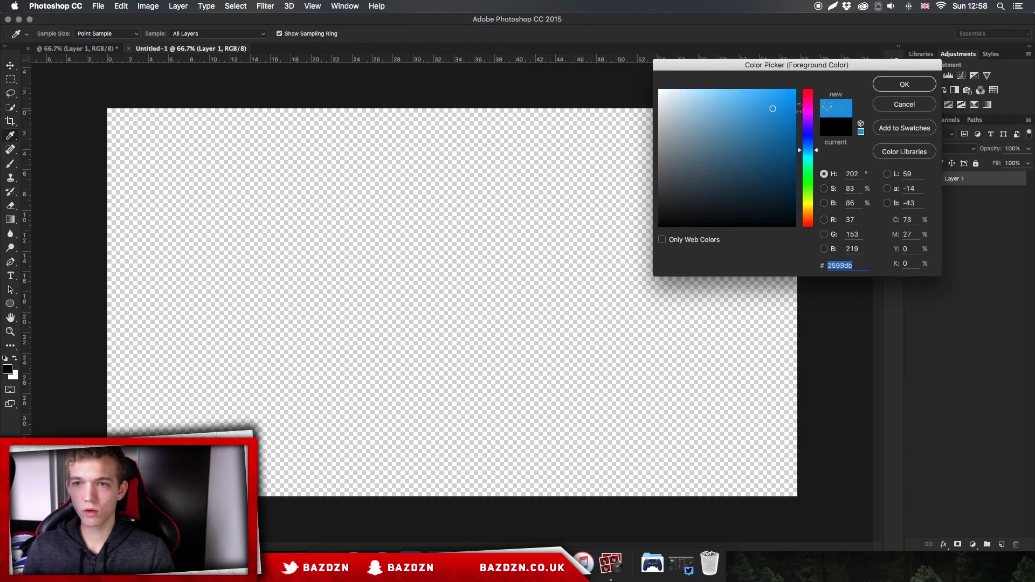
click(922, 87)
key(v)
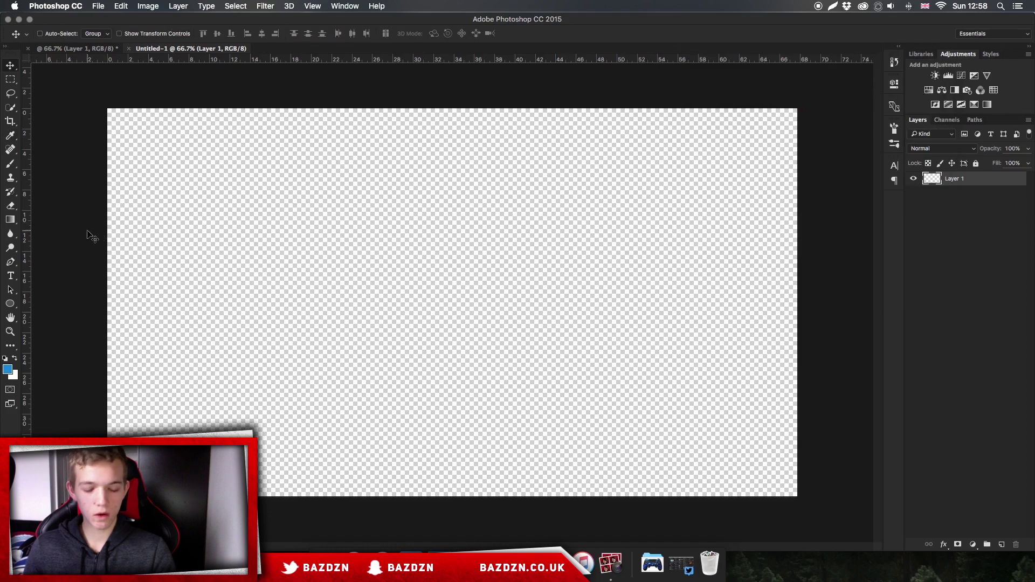
key(alt+BackSpace)
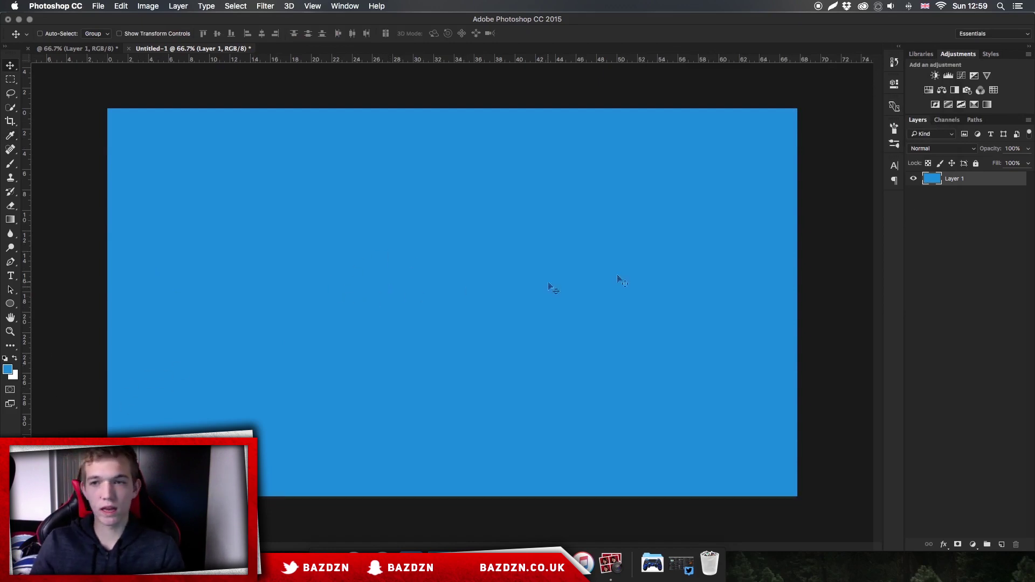
Shift Layer 1's hue by +9, add empty Layer 2, and view the finished controller document.
key(super)
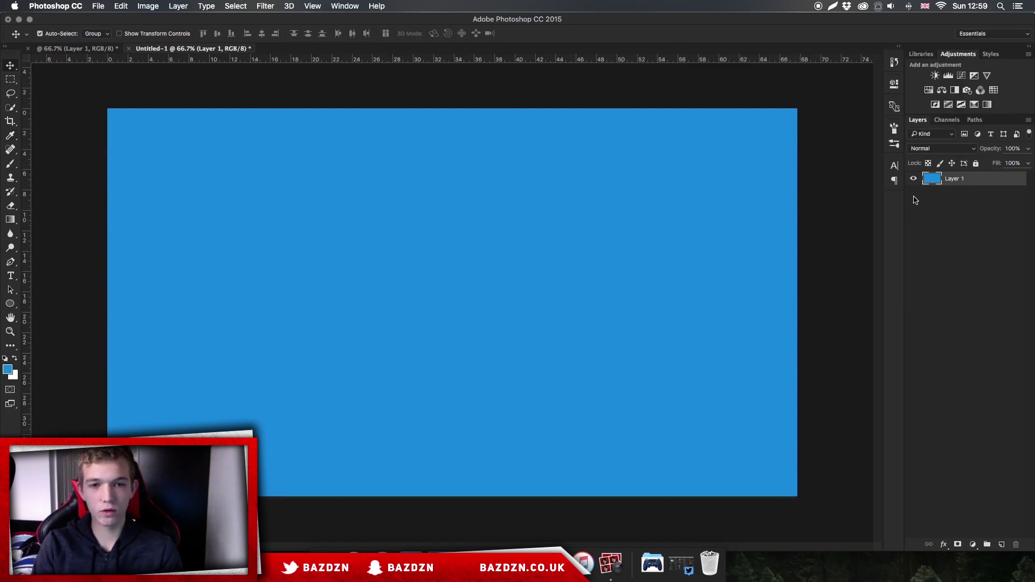
key(super+u)
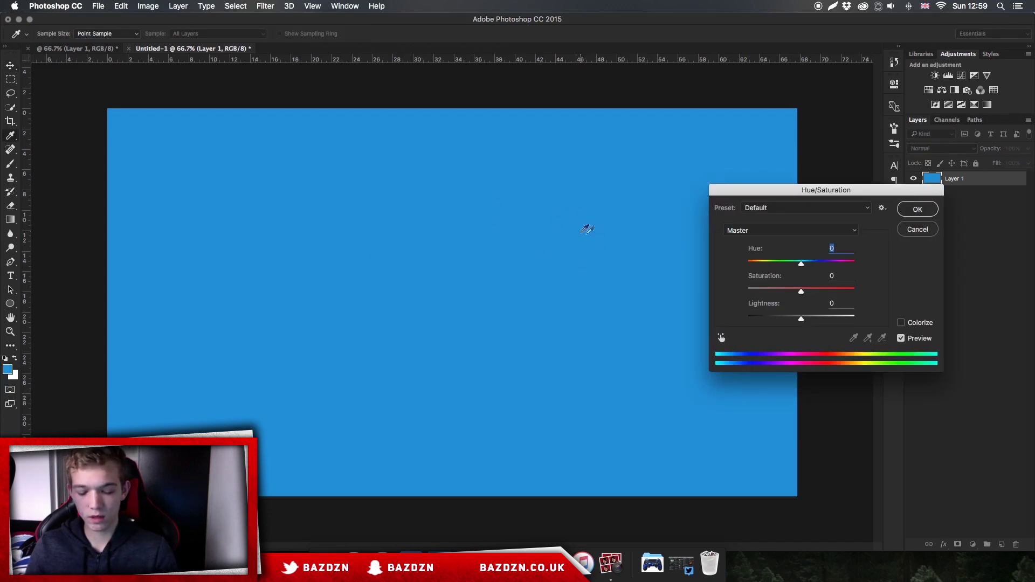
mouse_move(799, 265)
mouse_down()
mouse_move(791, 265)
mouse_move(805, 265)
mouse_up()
click(918, 209)
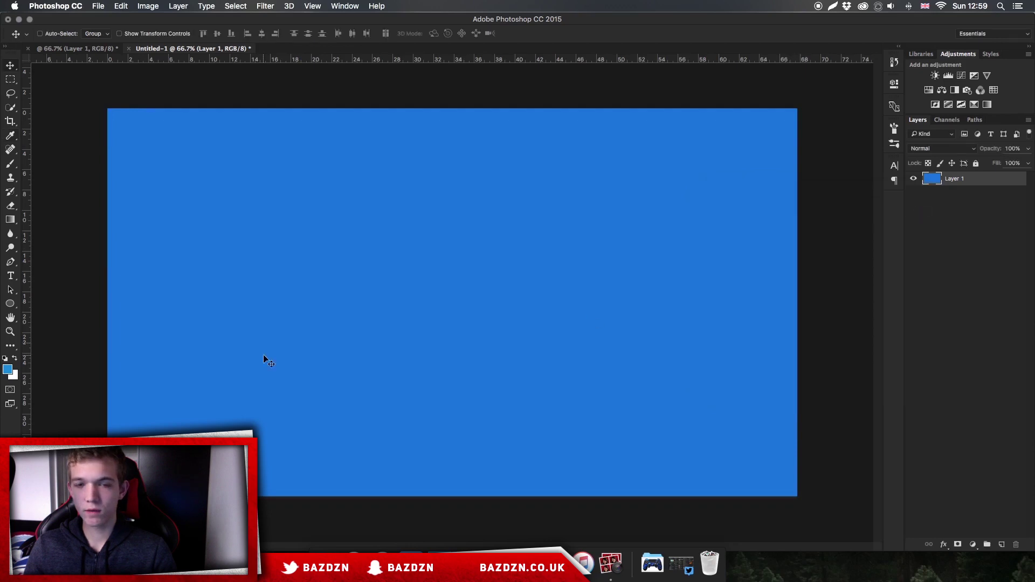
click(996, 545)
click(76, 49)
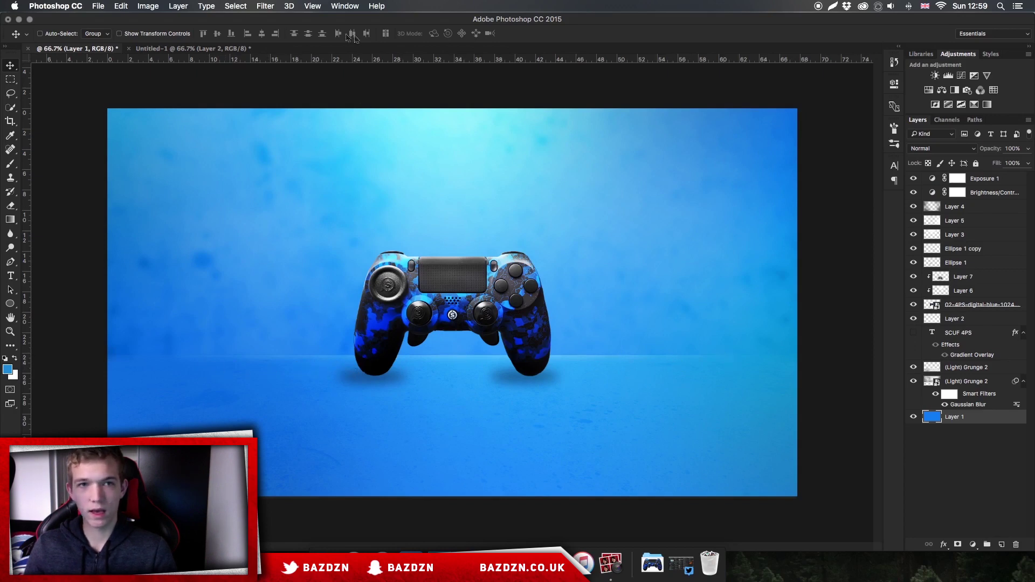
In Untitled-1, draw a closed four-corner pen path around the bottom floor area and set white as foreground.
click(225, 50)
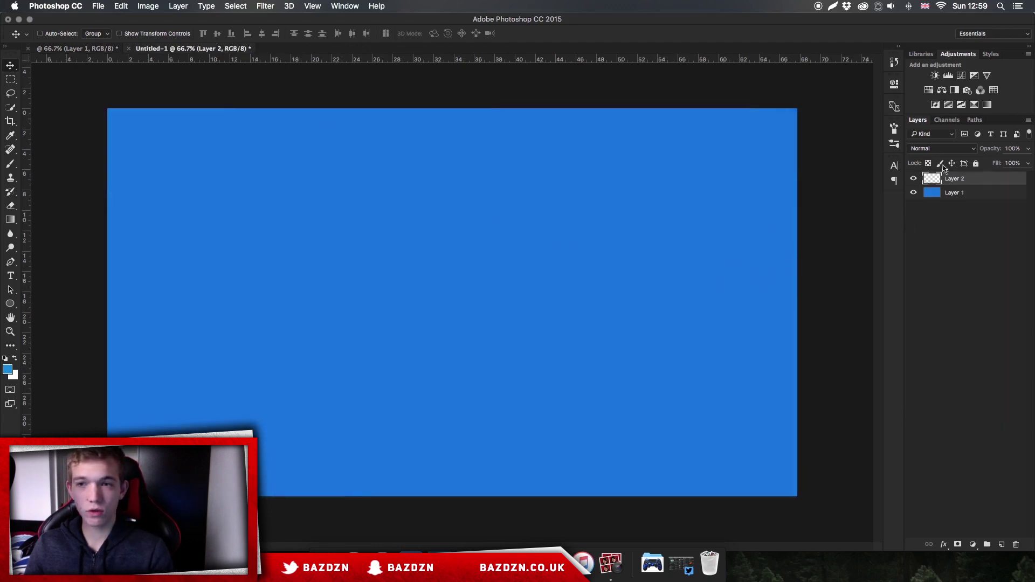
key(p)
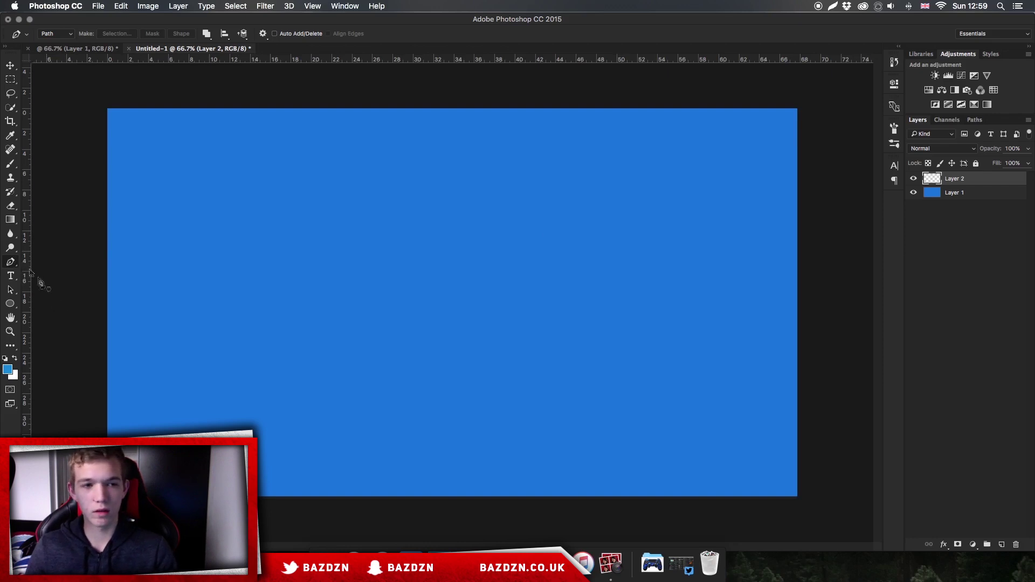
click(99, 358)
click(806, 359)
click(806, 509)
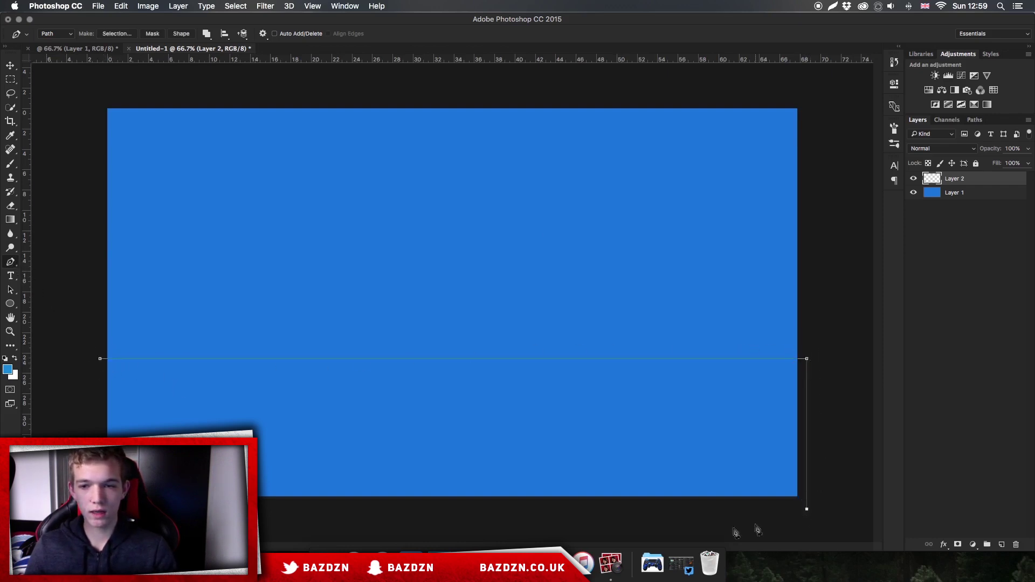
click(100, 508)
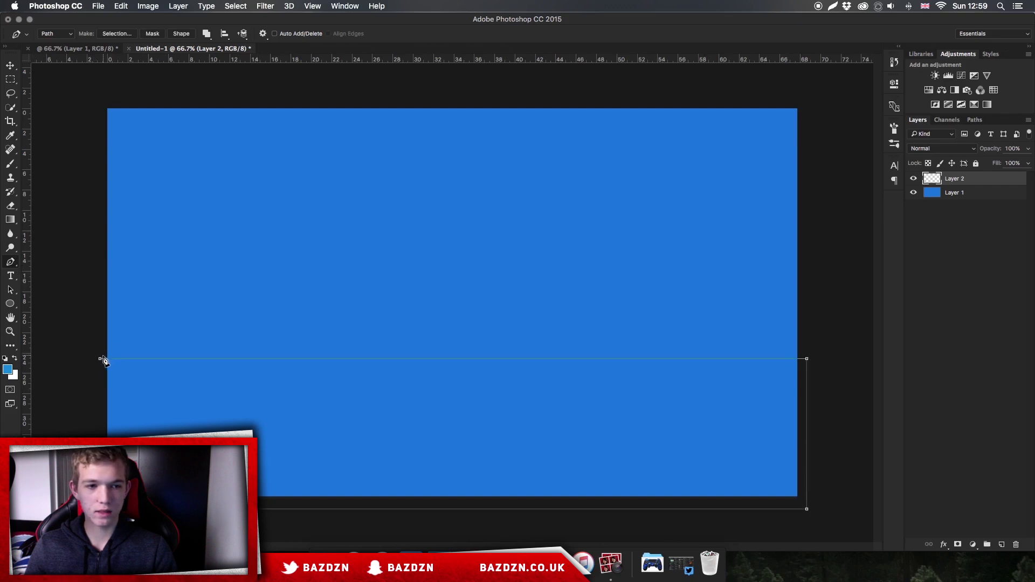
click(99, 359)
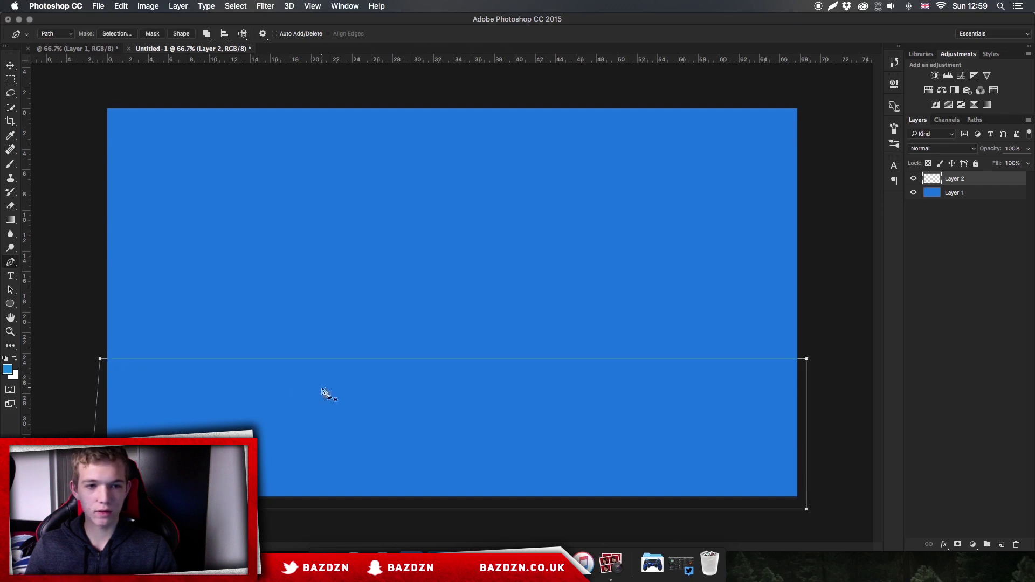
click(15, 359)
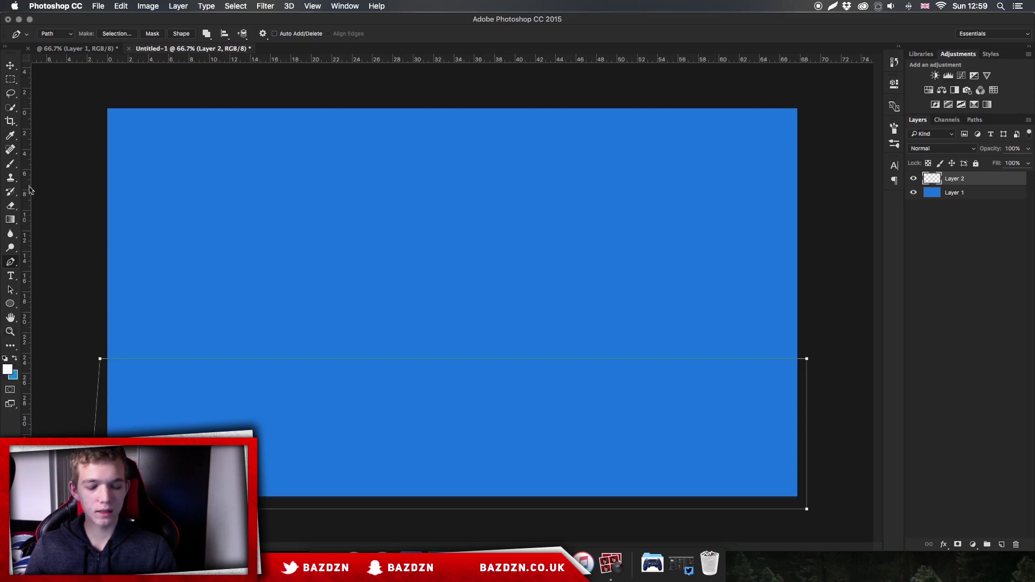
key(b)
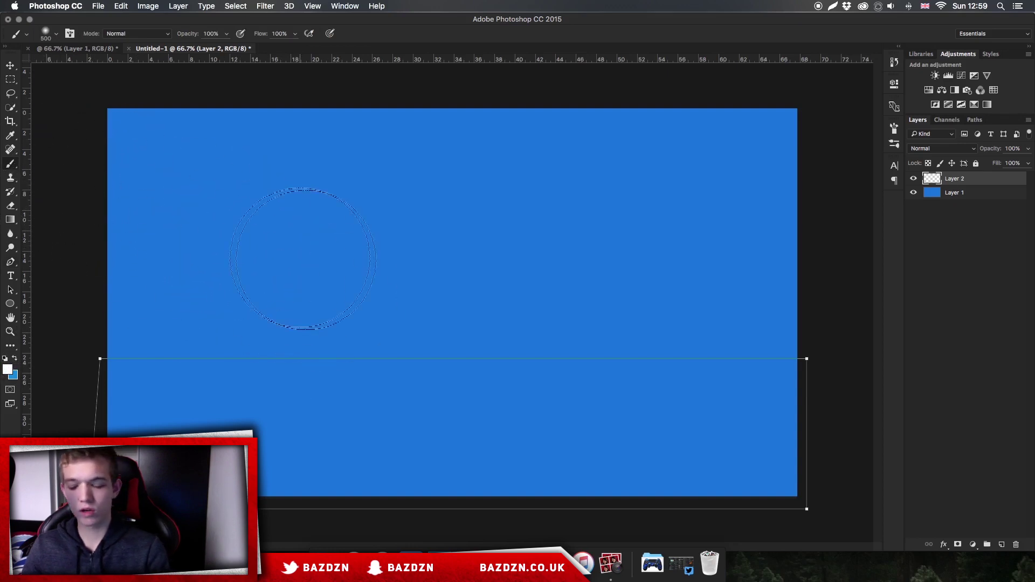
Make the brush a soft round 1100 px tip with 0% hardness, undoing the test dab.
key(bracketright)
key(bracketright)
key(bracketright)
key(bracketright)
key(bracketright)
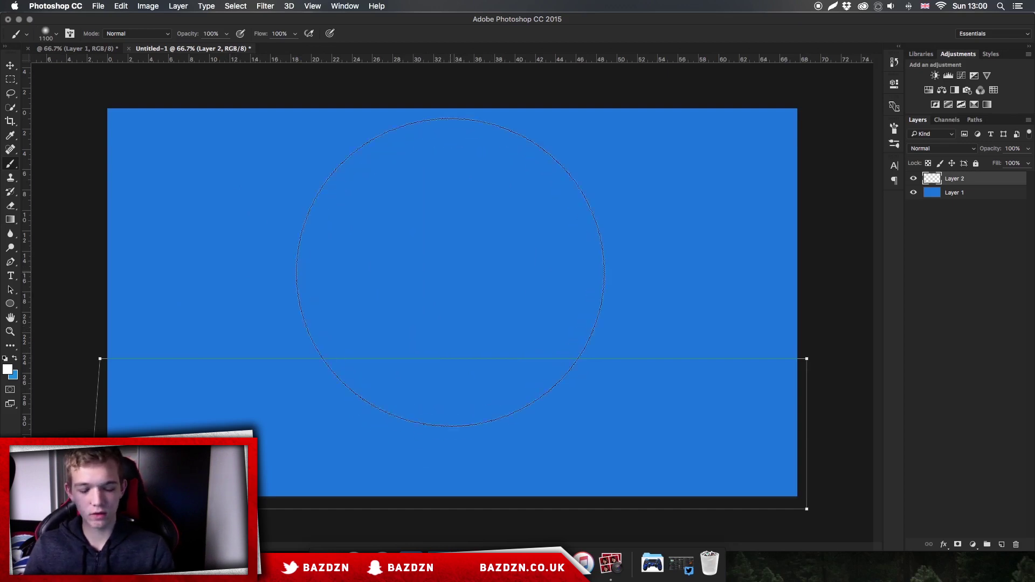
right_click(458, 283)
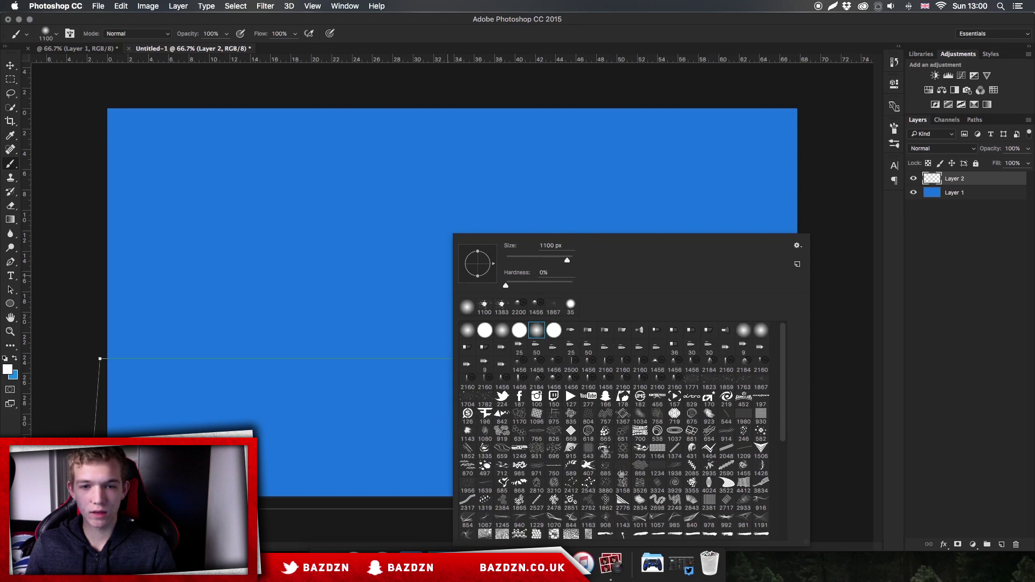
click(536, 331)
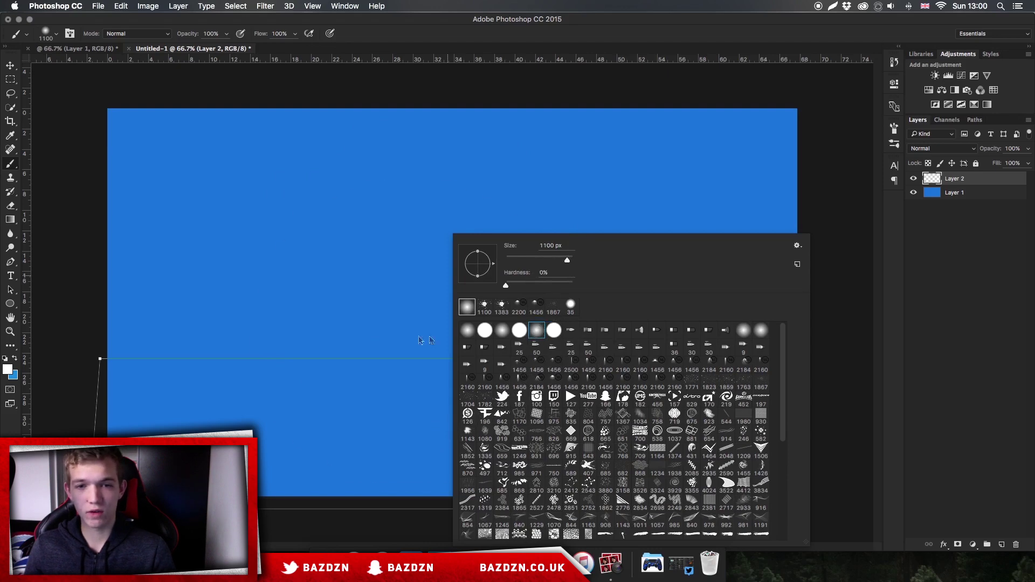
click(358, 263)
key(ctrl+z)
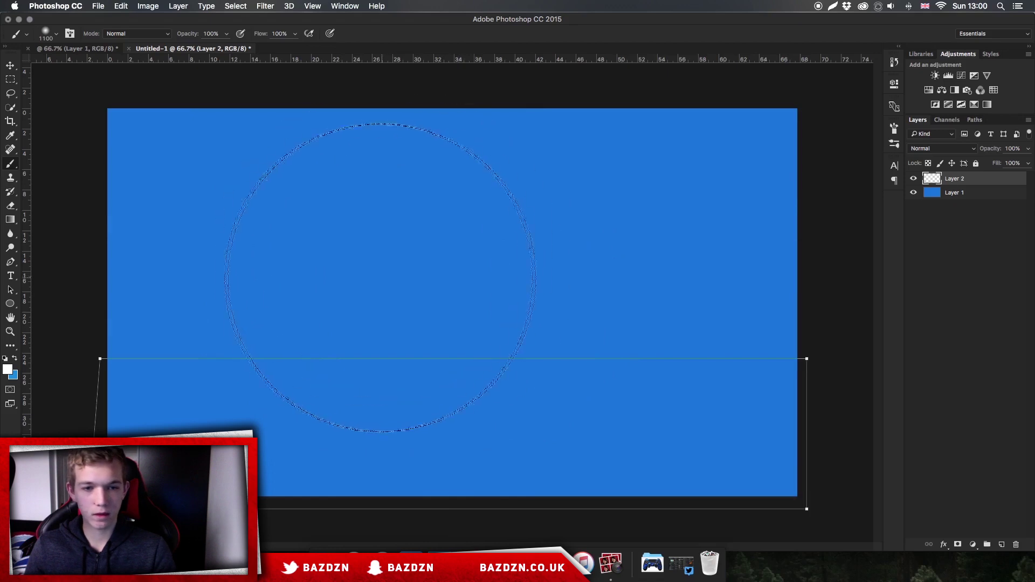
click(10, 263)
Convert the floor path into a selection.
right_click(408, 338)
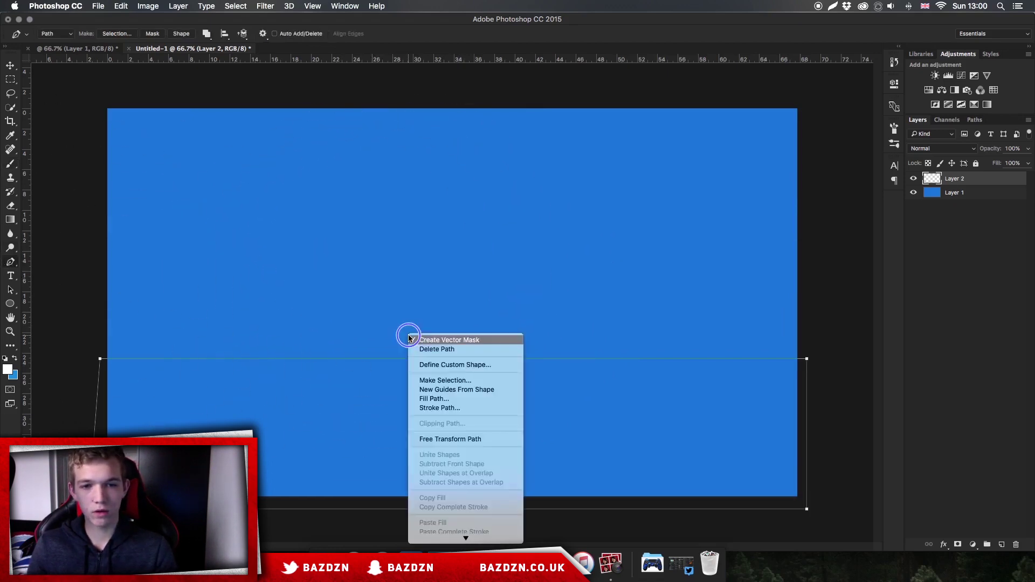
click(469, 380)
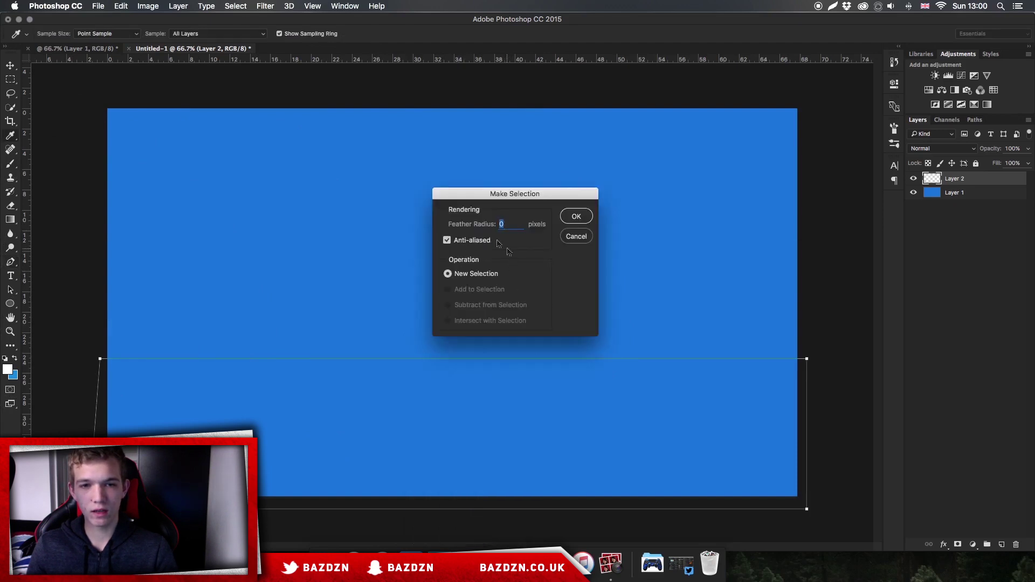
click(586, 216)
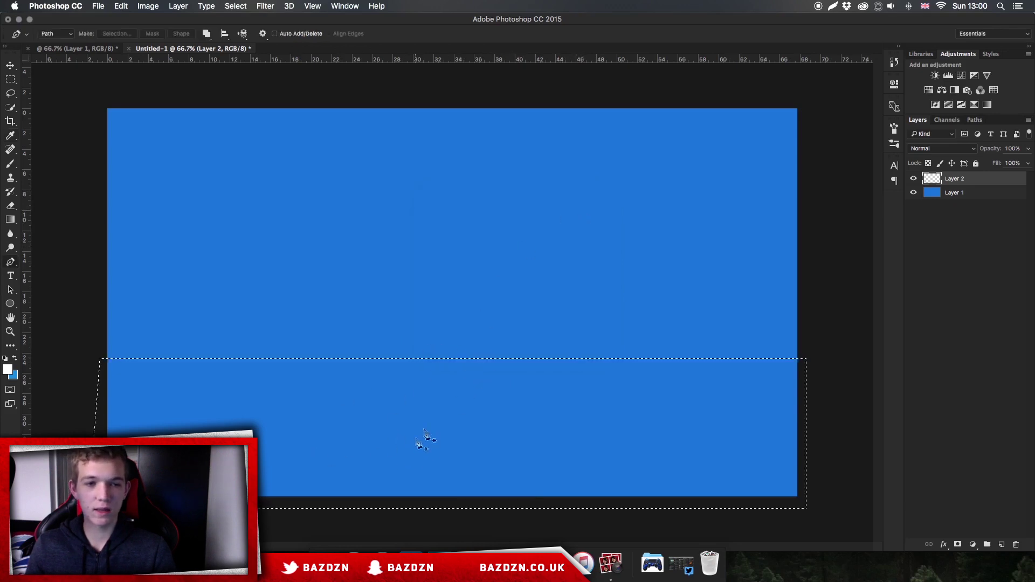
Paint a large soft white glow just below the floor's top edge on Layer 2, then deselect.
key(b)
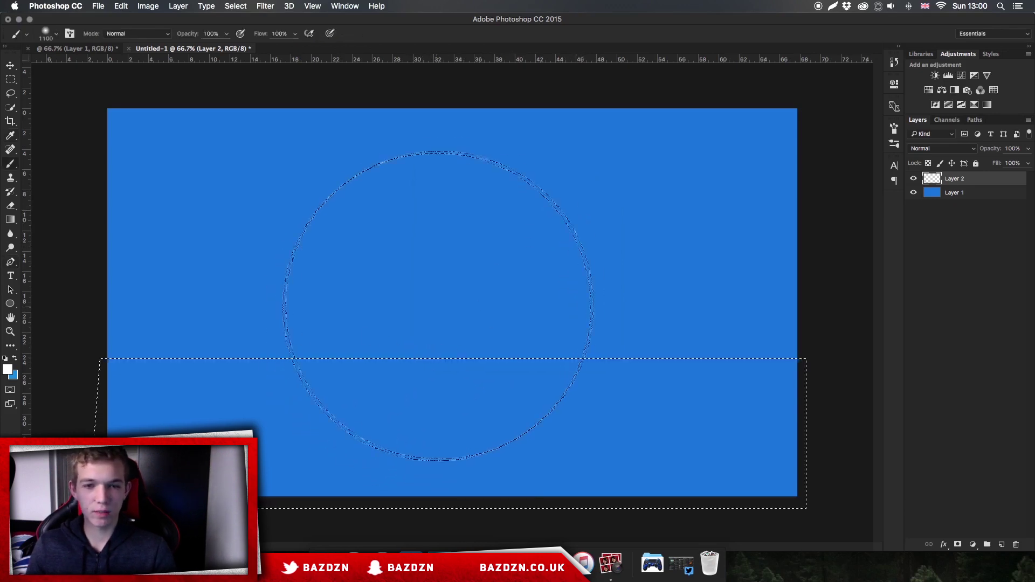
key(bracketright)
key(bracketright)
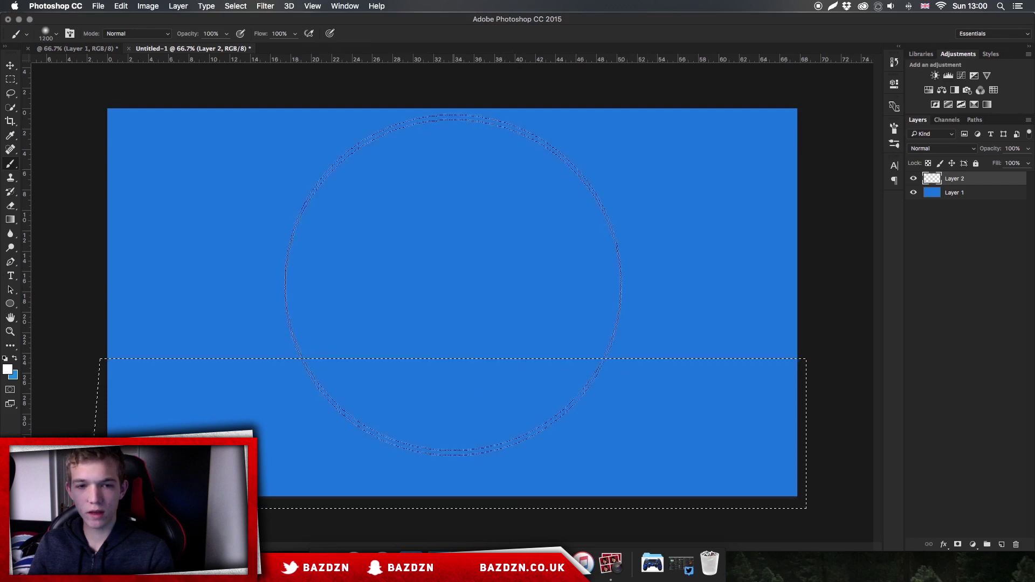
click(454, 248)
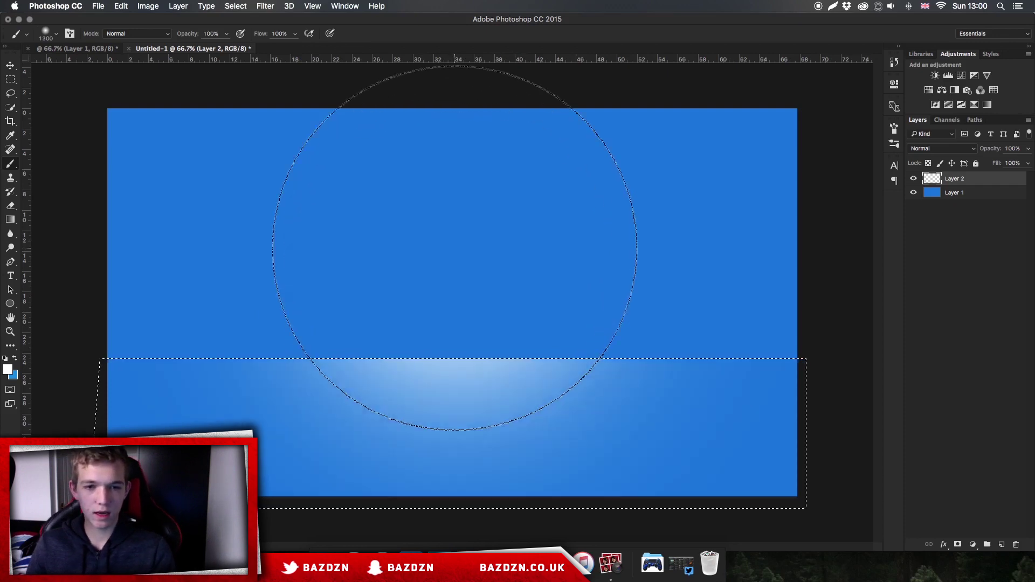
key(super+z)
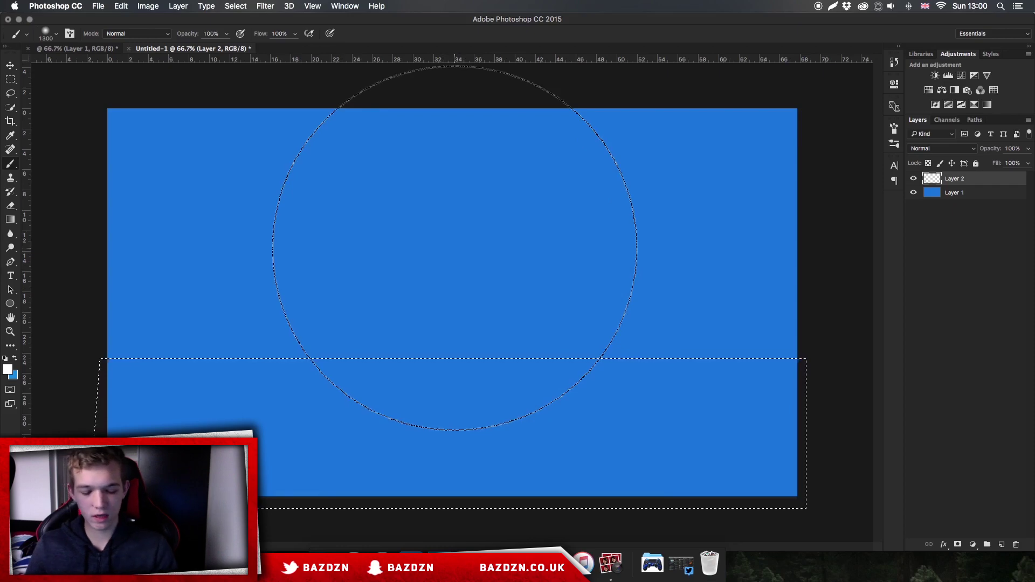
key(bracketright)
key(bracketright)
key(bracketright)
key(bracketright)
click(447, 193)
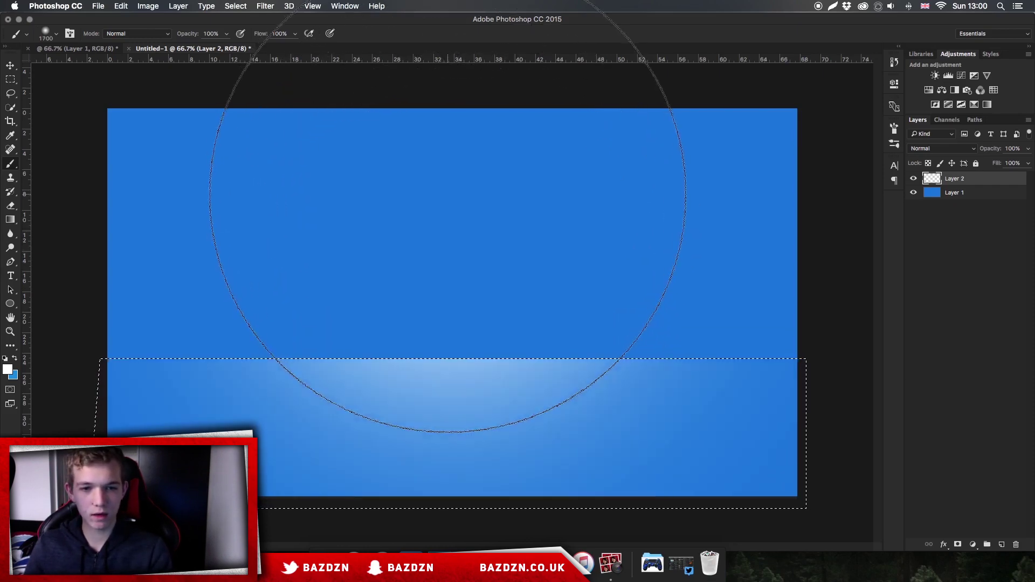
key(super+z)
click(451, 162)
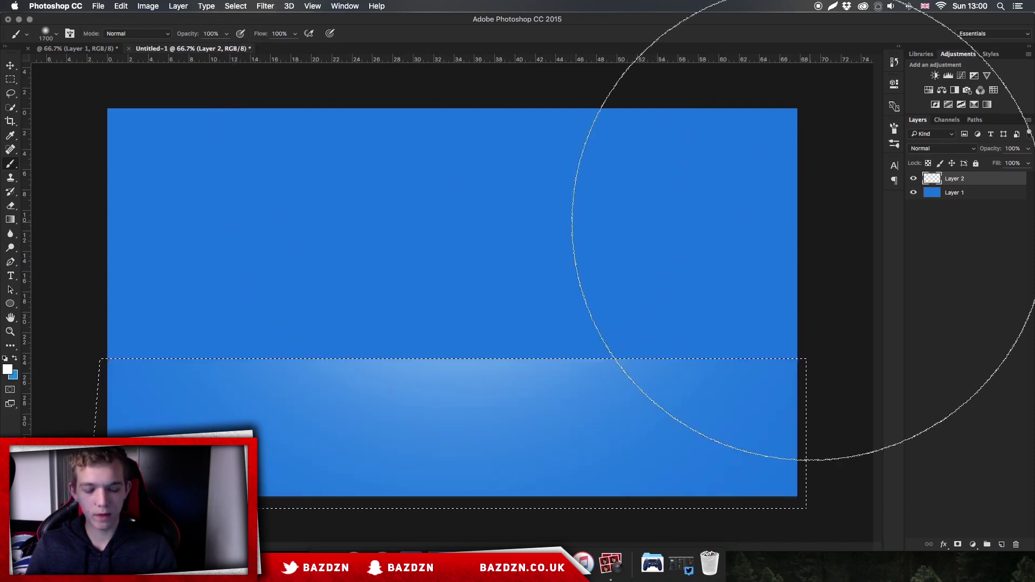
key(super+d)
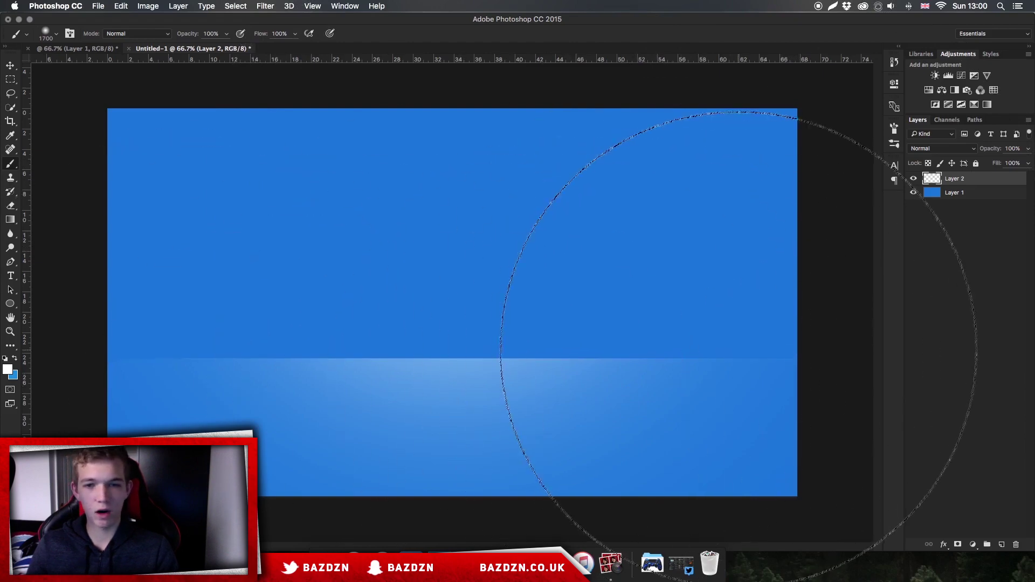
Set Layer 2 to Overlay, nudge the floor glow into place, and lower its opacity.
click(941, 149)
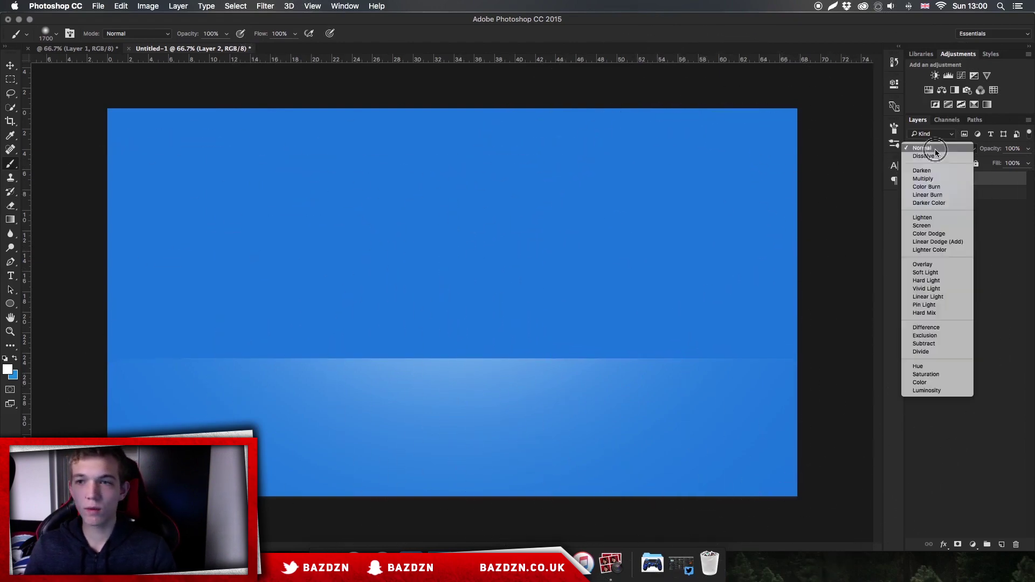
click(965, 150)
click(965, 149)
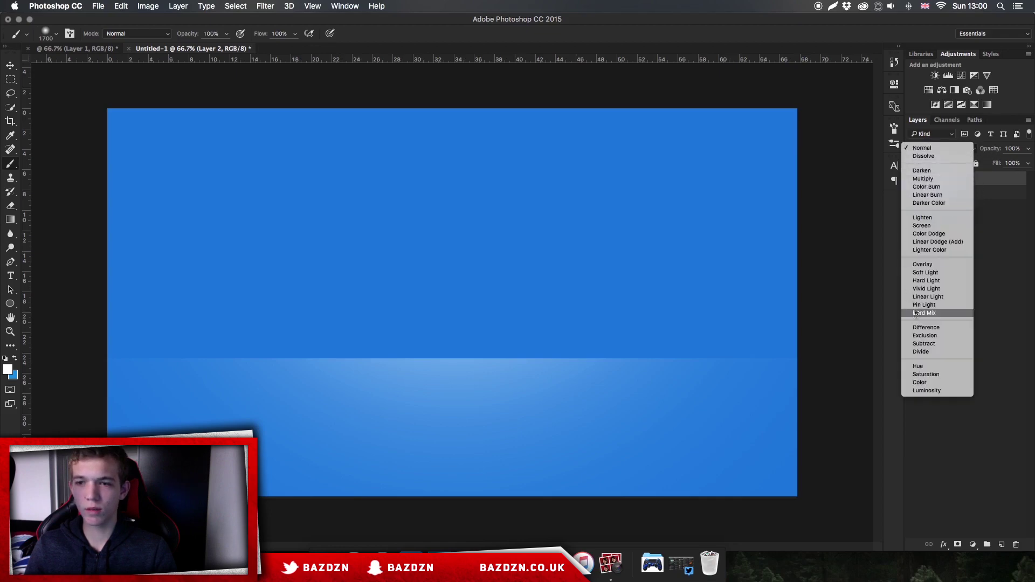
click(923, 264)
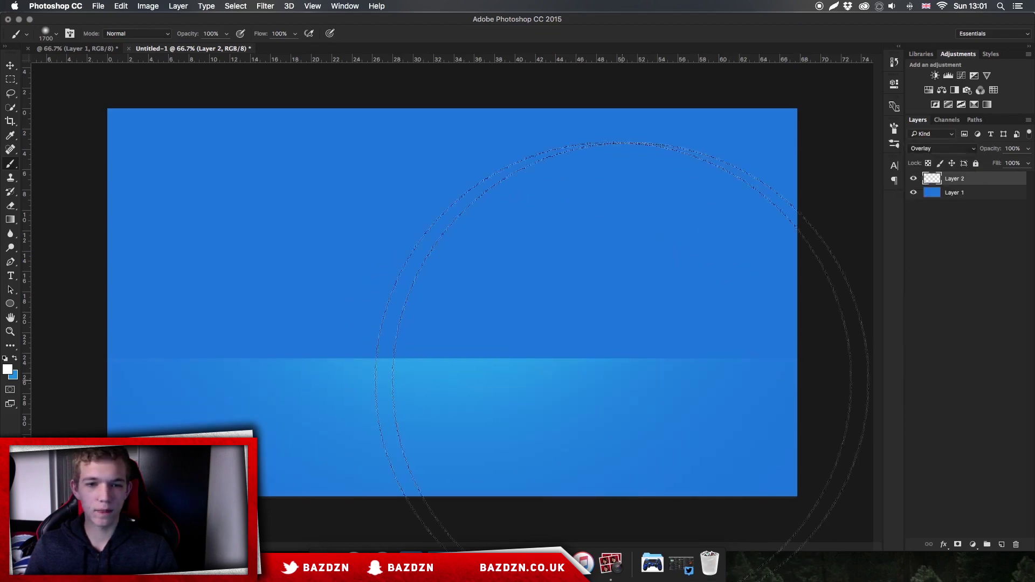
key(v)
mouse_move(497, 374)
mouse_down()
mouse_move(494, 365)
mouse_move(499, 372)
mouse_up()
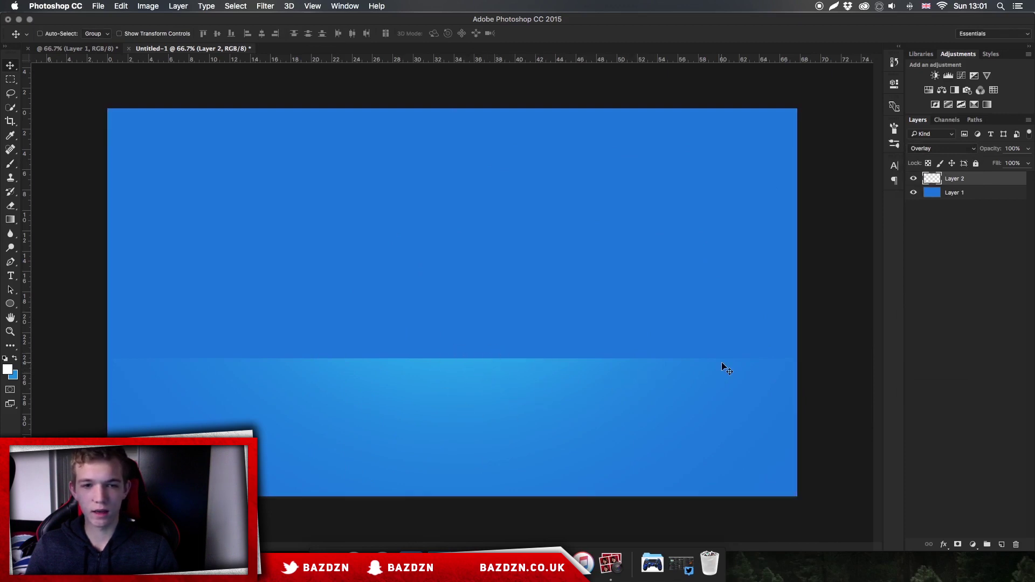
key(e)
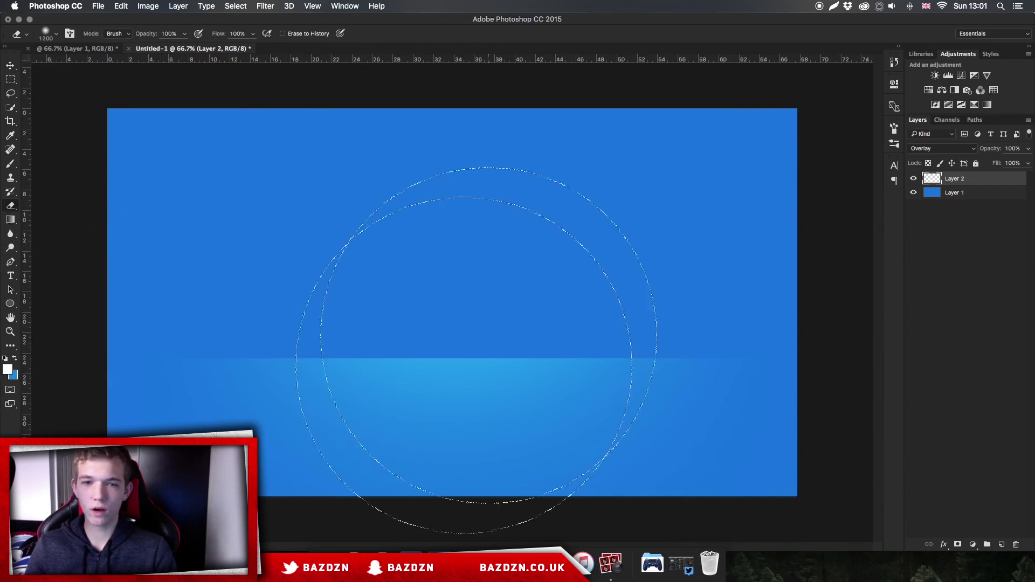
mouse_move(1024, 154)
mouse_down()
mouse_move(1024, 162)
mouse_move(996, 163)
mouse_move(1024, 162)
mouse_up()
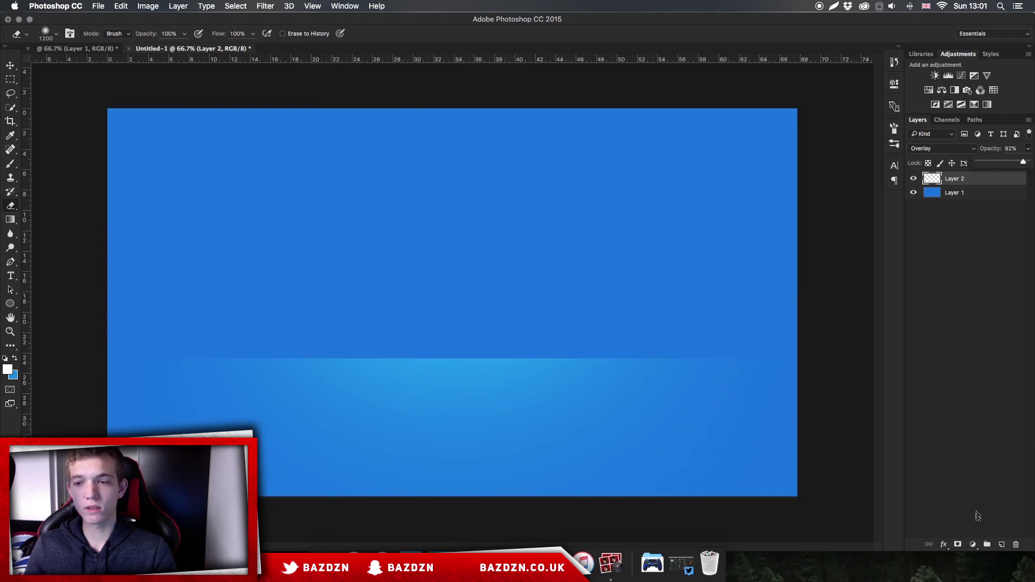
On a new Layer 3, paint a soft white 1400 px glow at the top centre.
click(1002, 545)
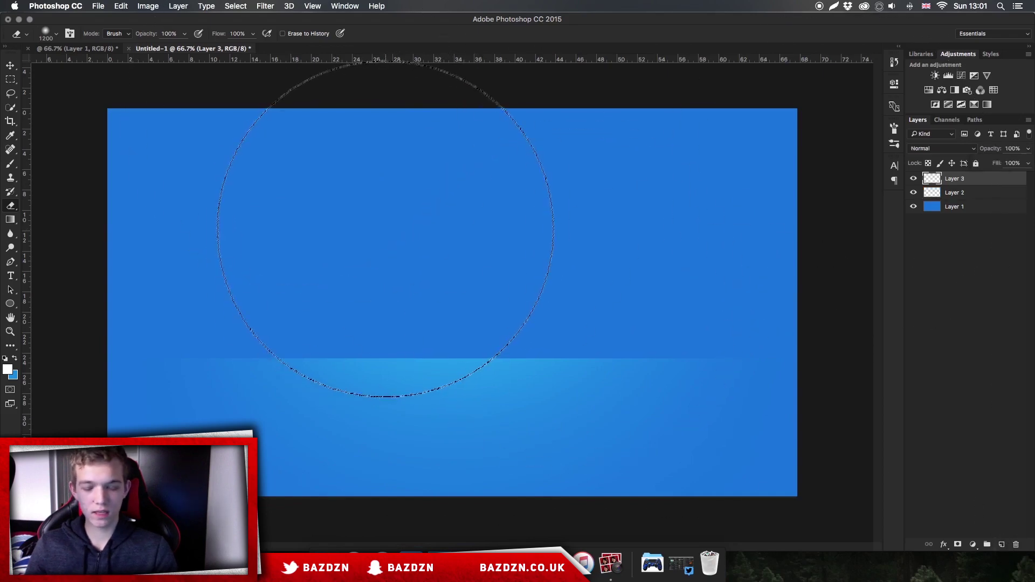
key(b)
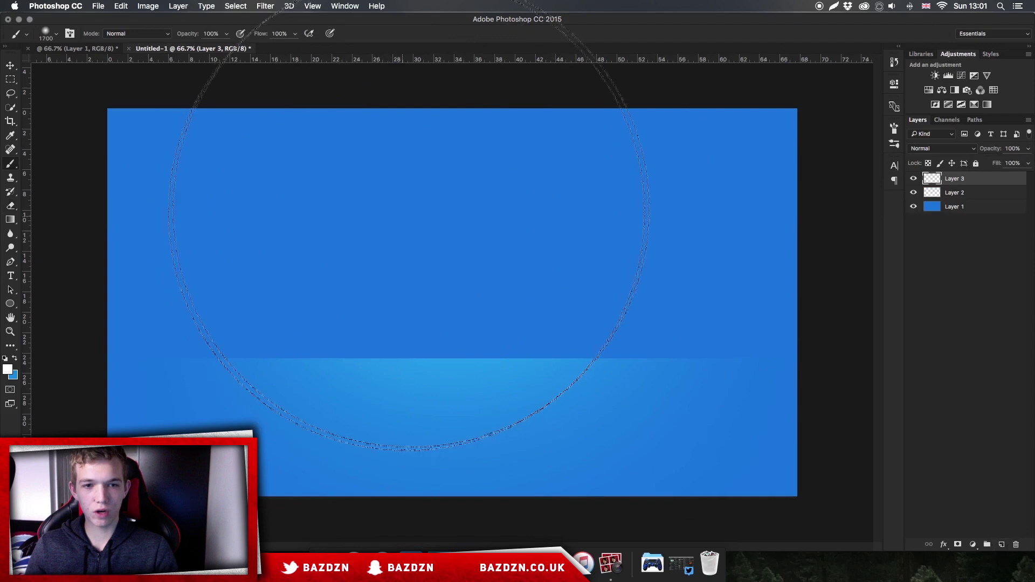
right_click(514, 298)
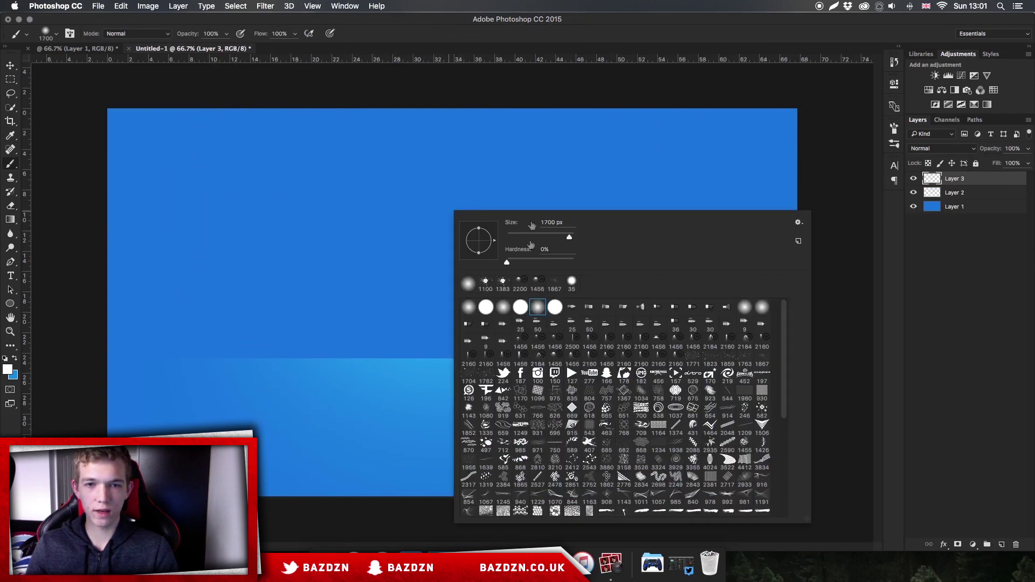
click(389, 216)
key(super+z)
key(bracketleft)
key(bracketleft)
key(bracketleft)
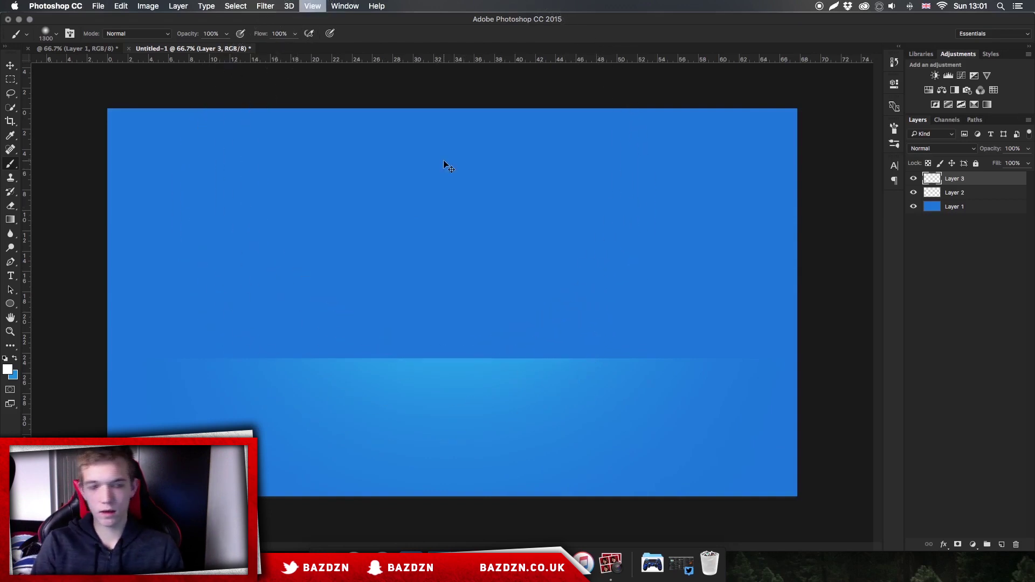
key(super+minus)
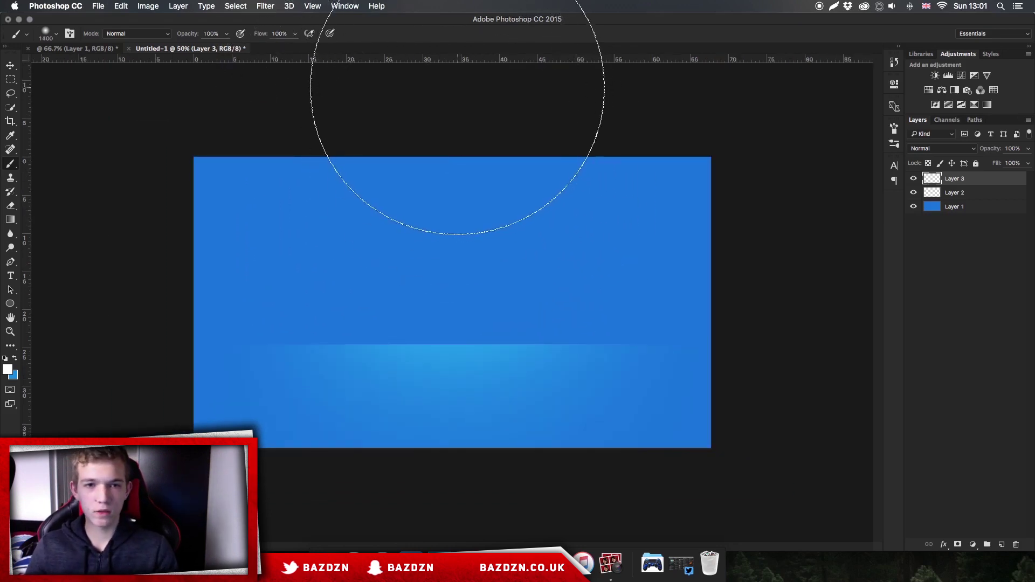
click(458, 97)
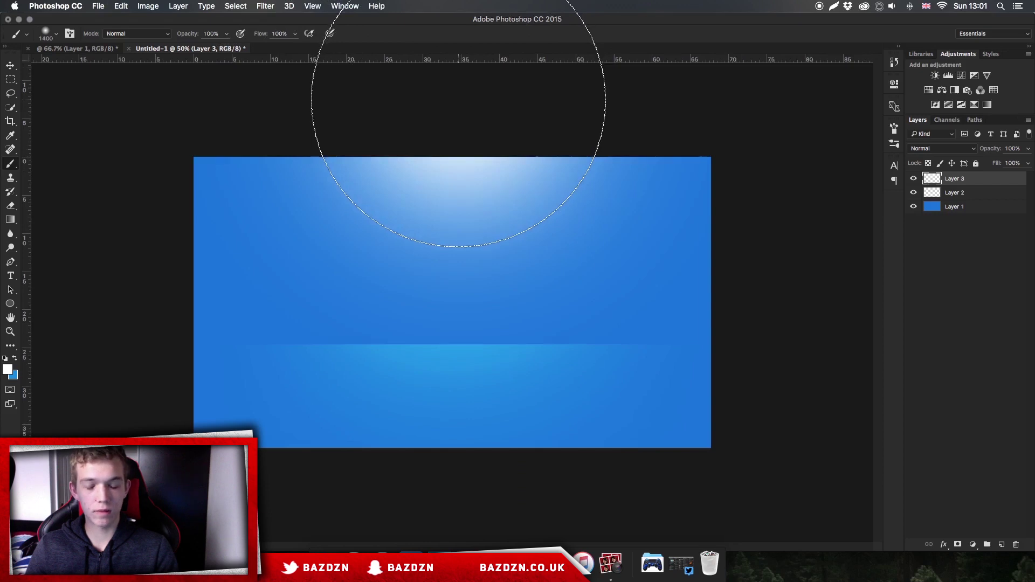
key(super+plus)
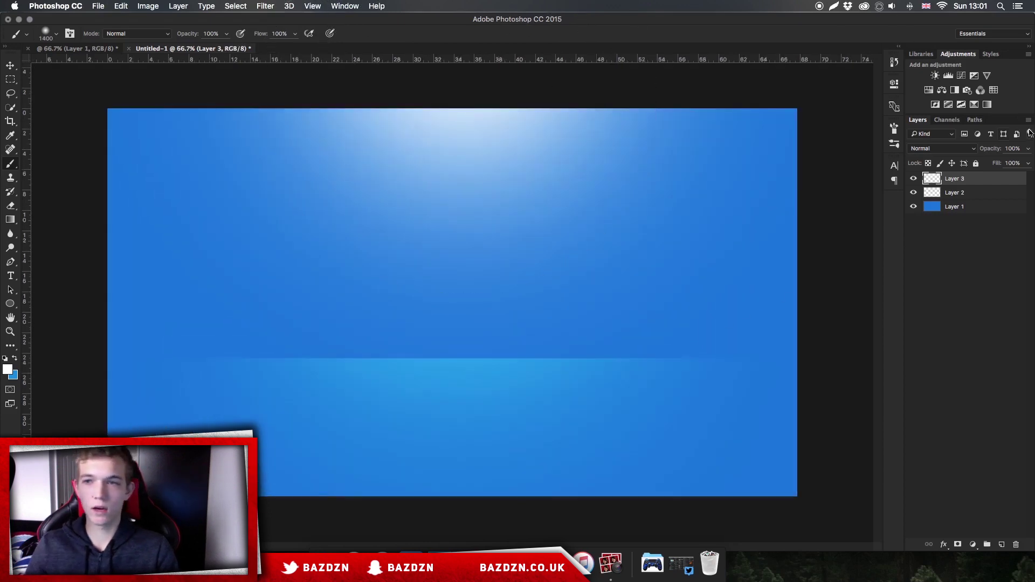
Blend Layer 3 in Overlay mode at 100% opacity.
click(946, 148)
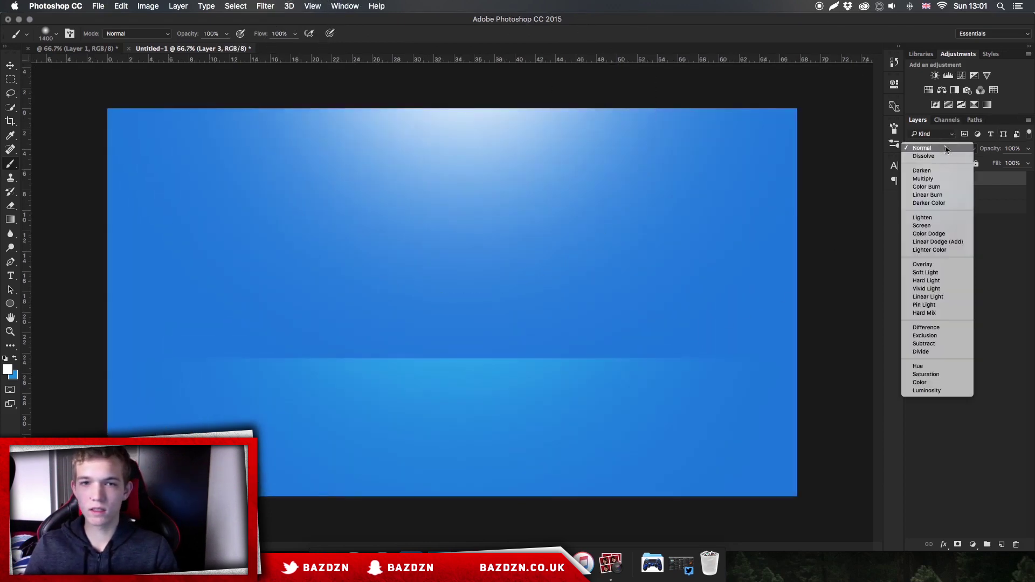
click(940, 265)
click(921, 148)
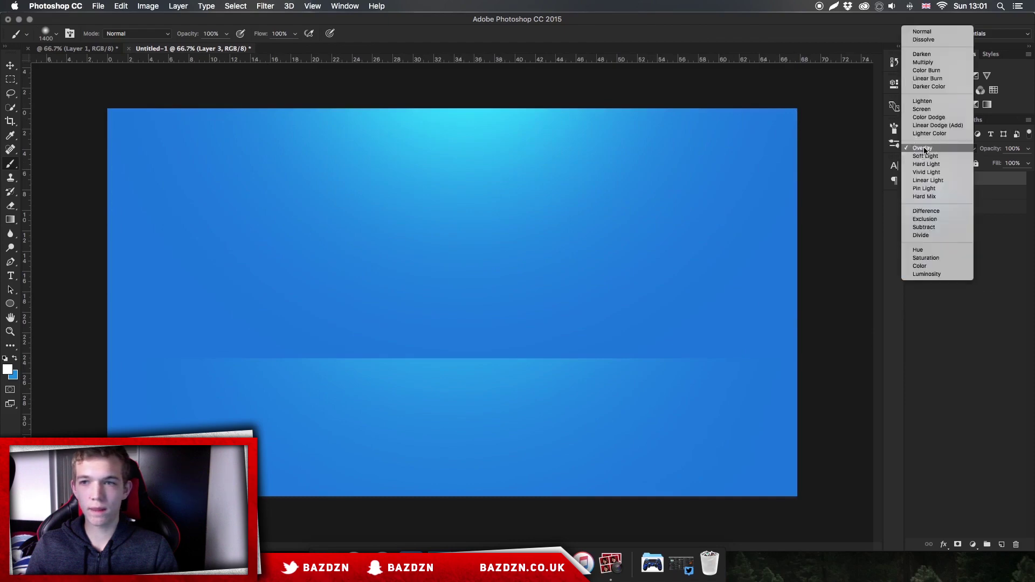
click(922, 32)
click(1028, 149)
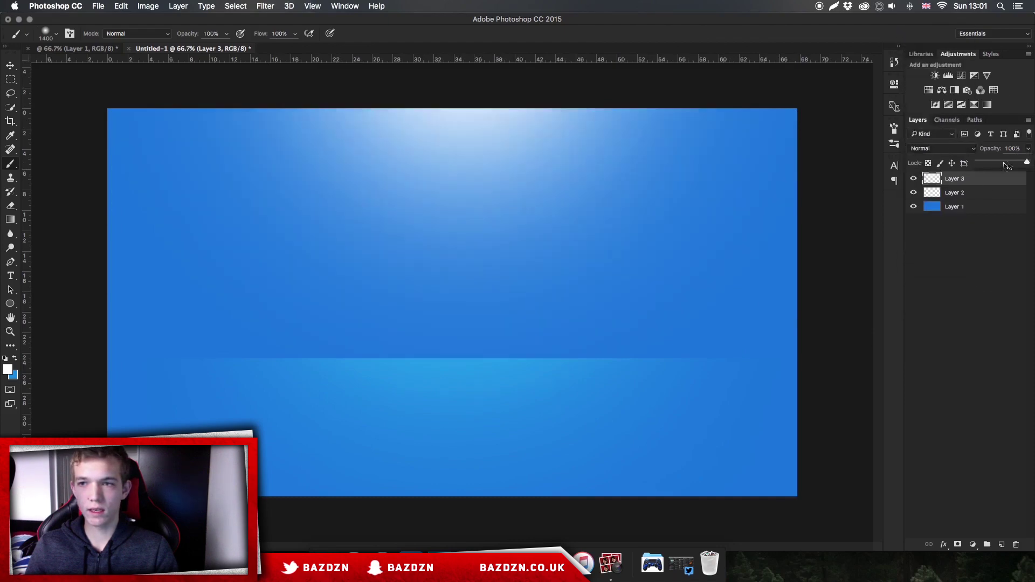
drag(996, 161, 1019, 162)
click(971, 149)
click(919, 266)
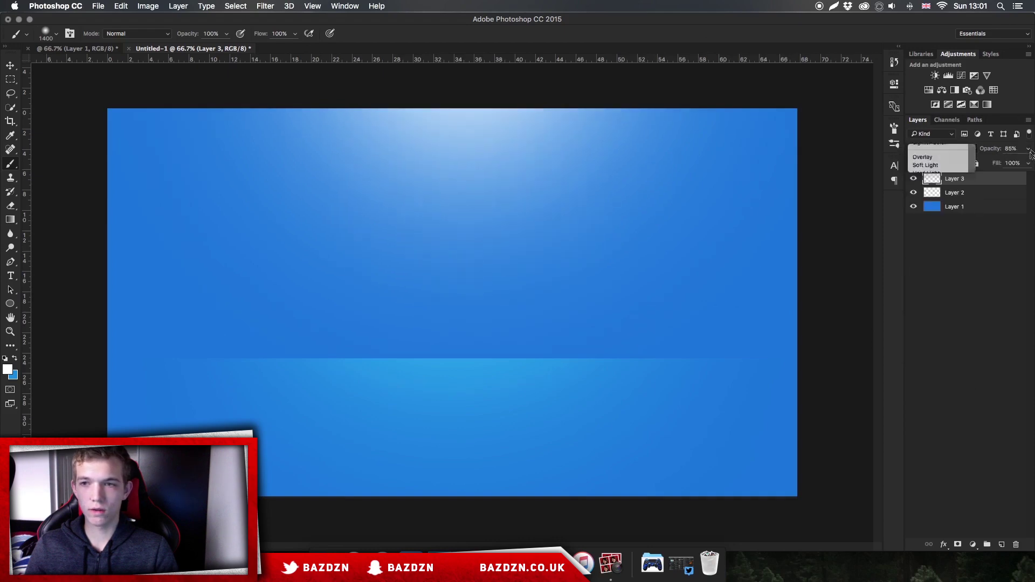
drag(1020, 163, 1032, 164)
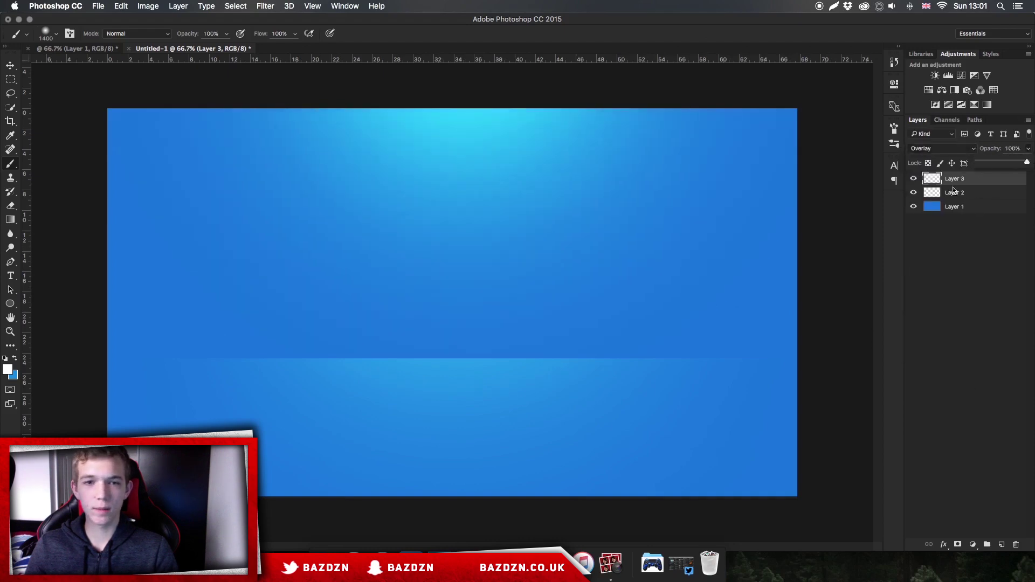
click(11, 65)
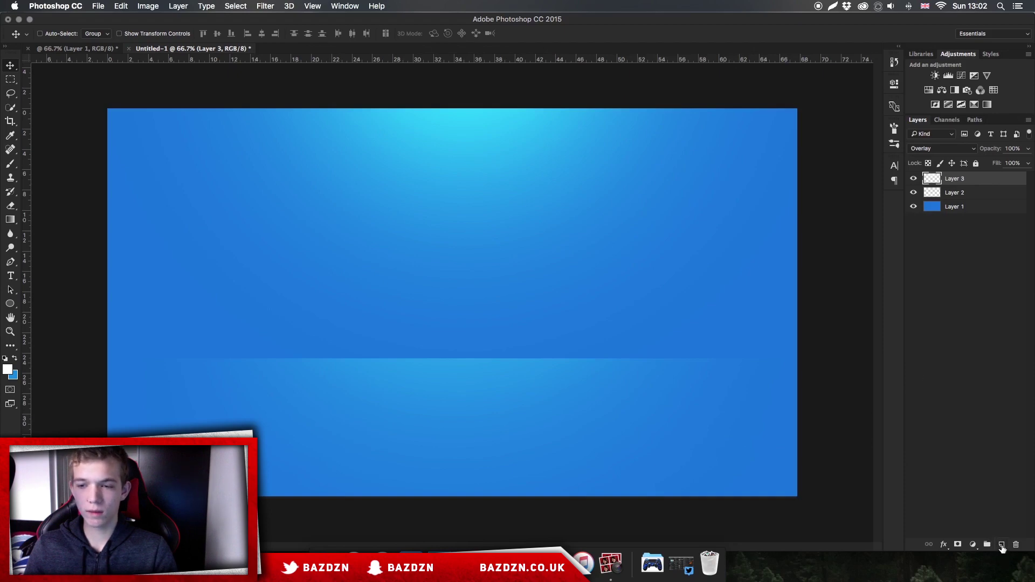
On new Layer 4, paint soft black into the bottom-right, top-left and bottom-left corners.
click(1002, 545)
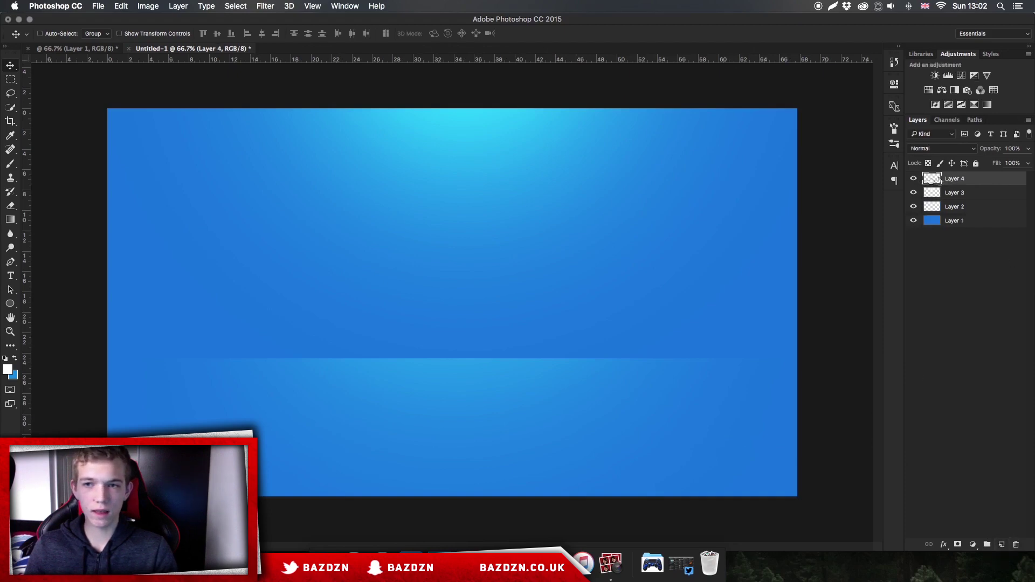
click(8, 370)
click(659, 226)
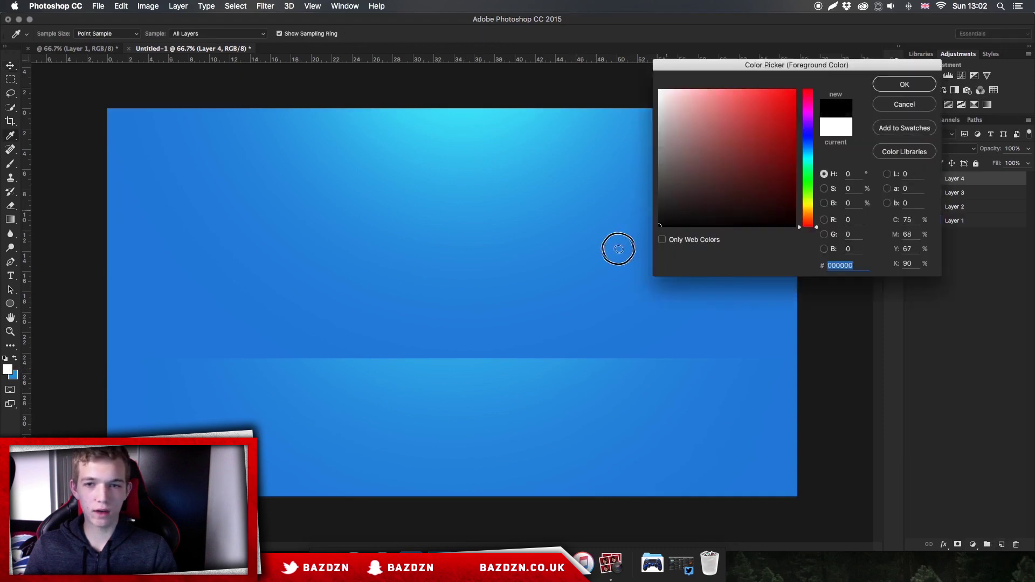
click(898, 85)
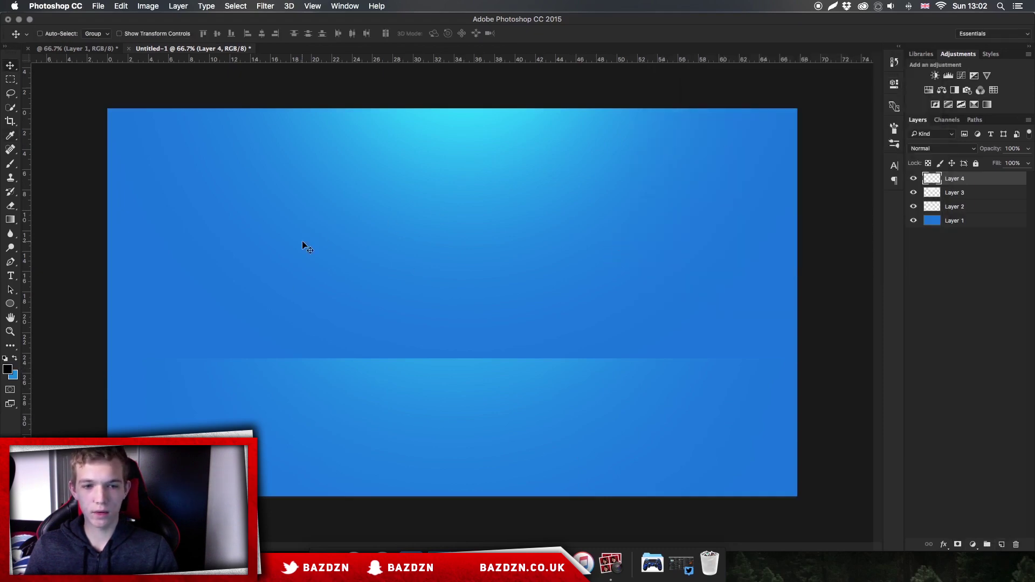
key(b)
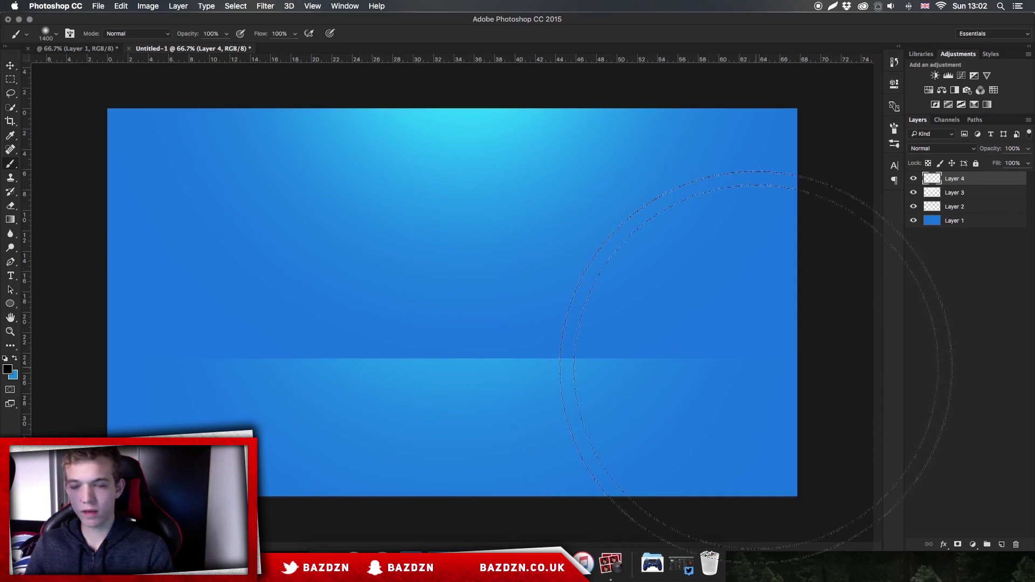
click(798, 442)
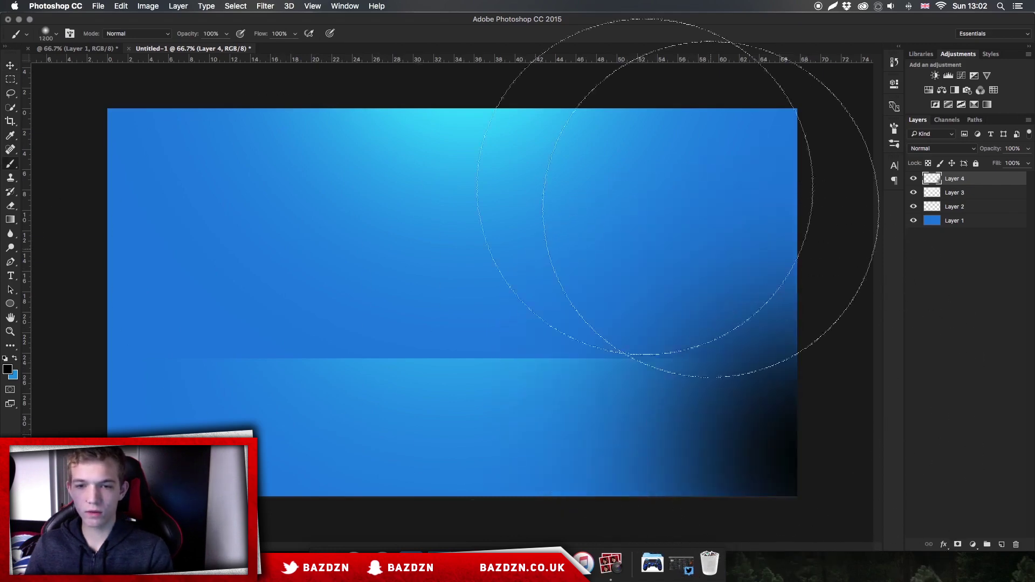
click(92, 124)
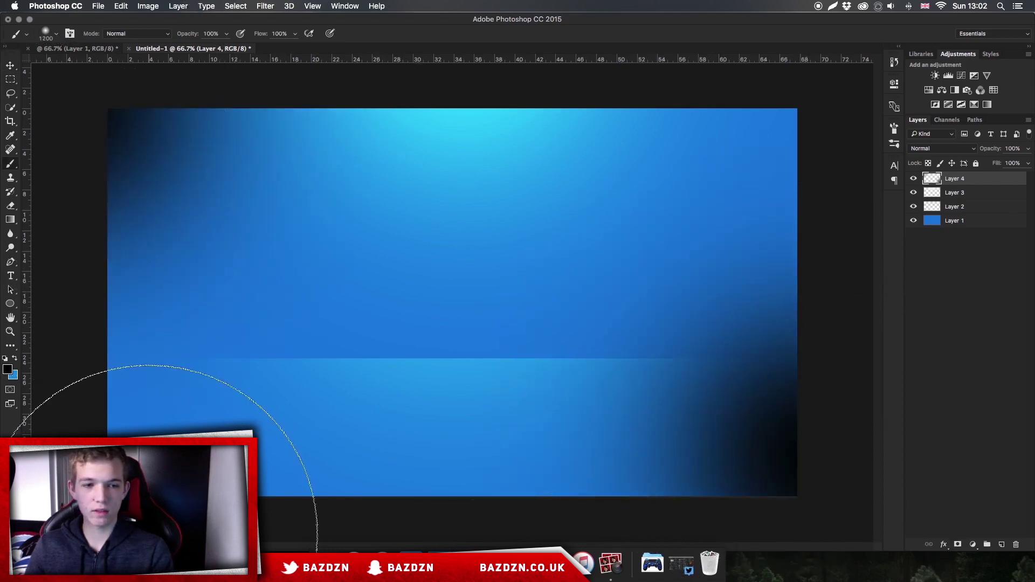
click(169, 534)
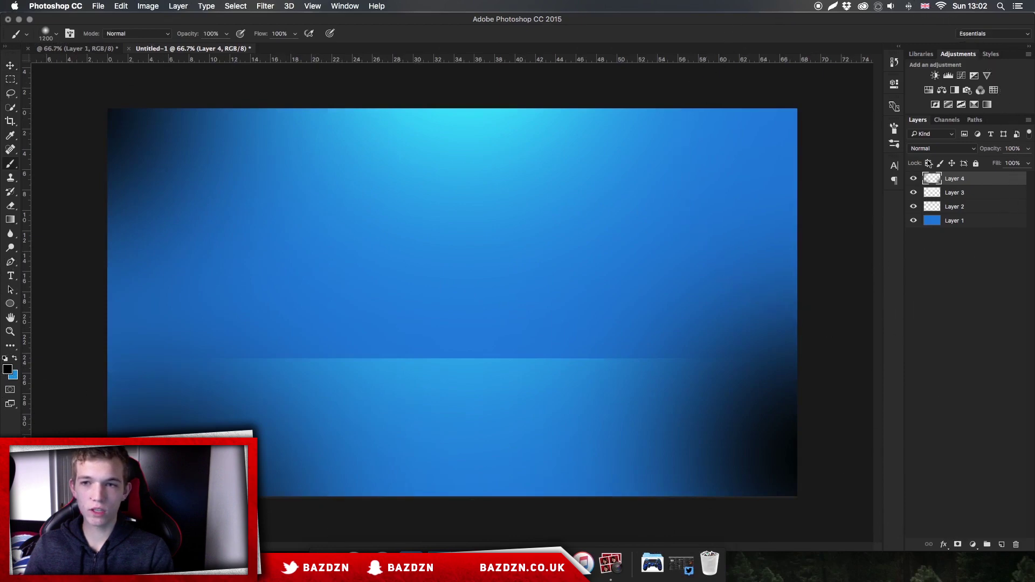
Keep the vignette layer in Normal blending and lower its opacity to 39%.
click(942, 148)
click(933, 264)
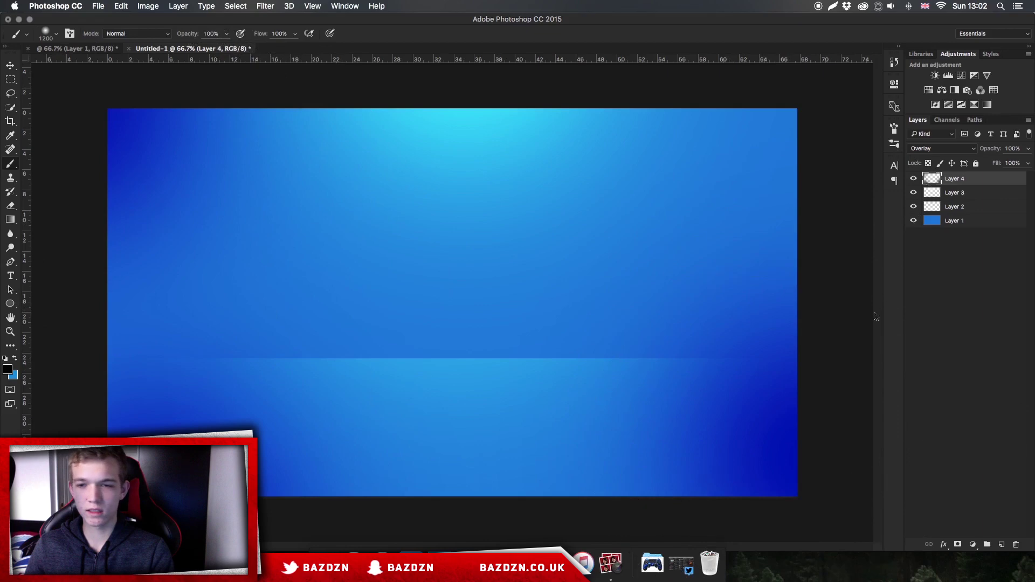
click(943, 148)
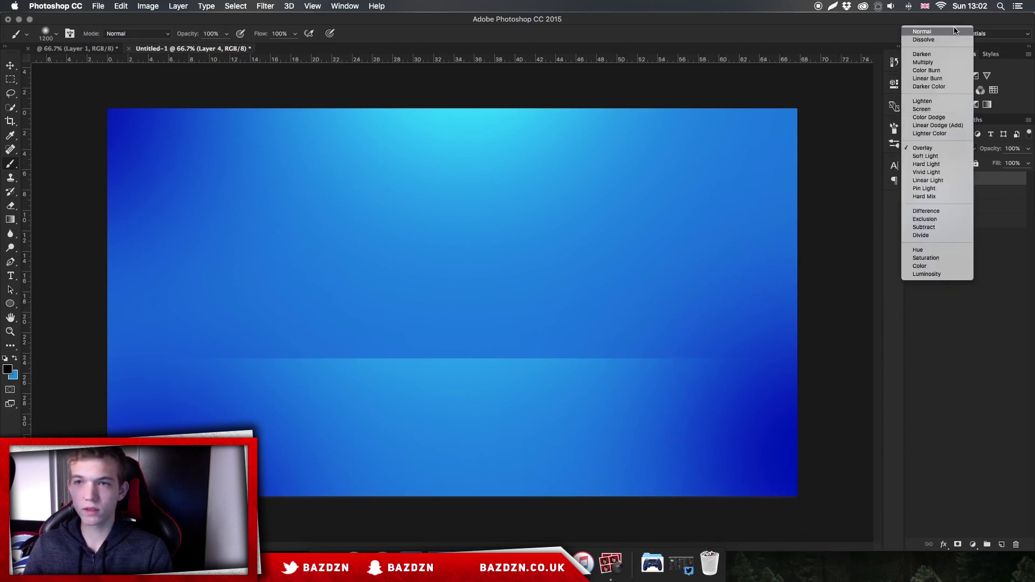
click(921, 33)
click(1028, 149)
drag(1027, 162, 997, 164)
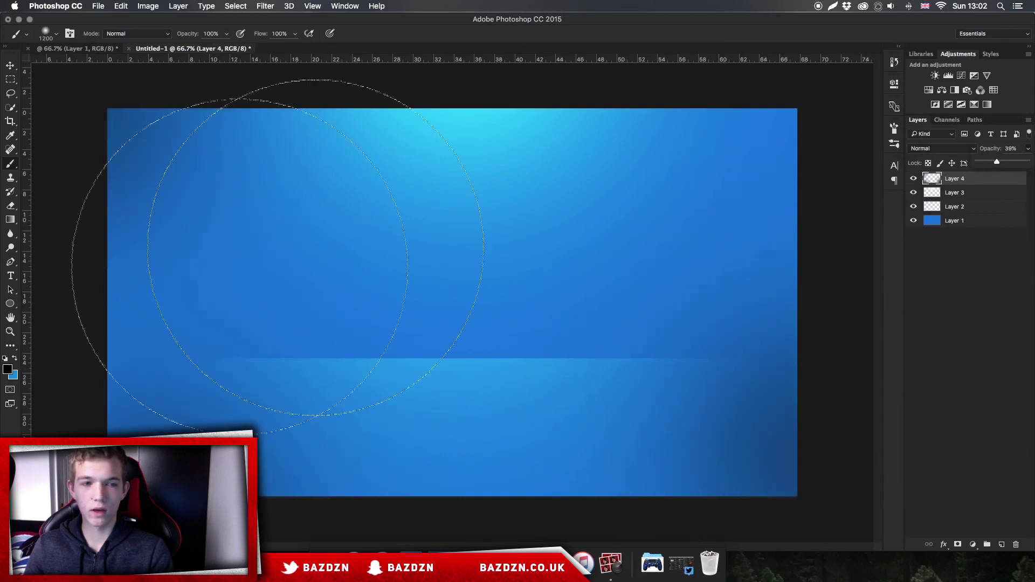
drag(81, 264, 65, 253)
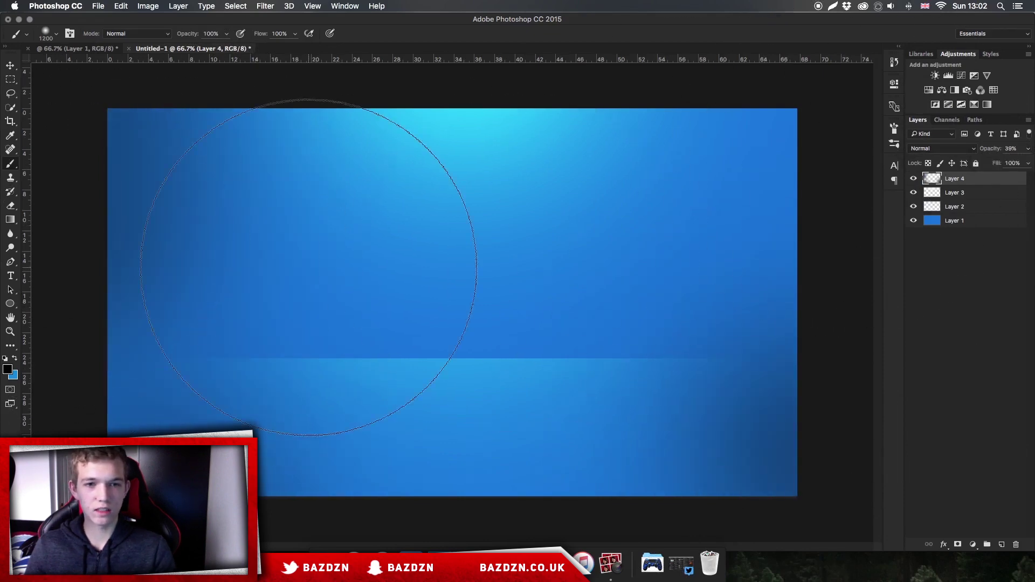
key(super+z)
key(w)
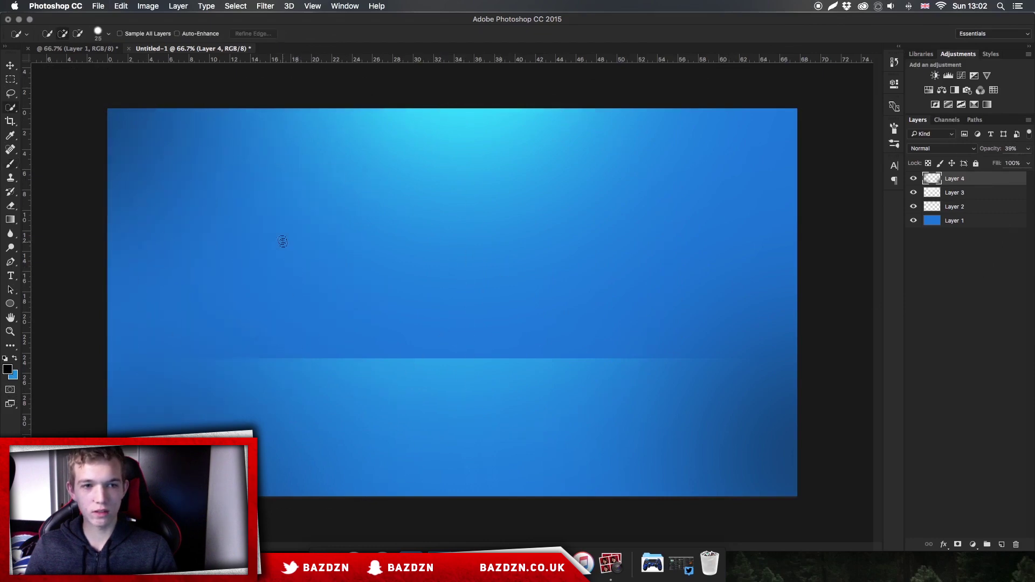
key(e)
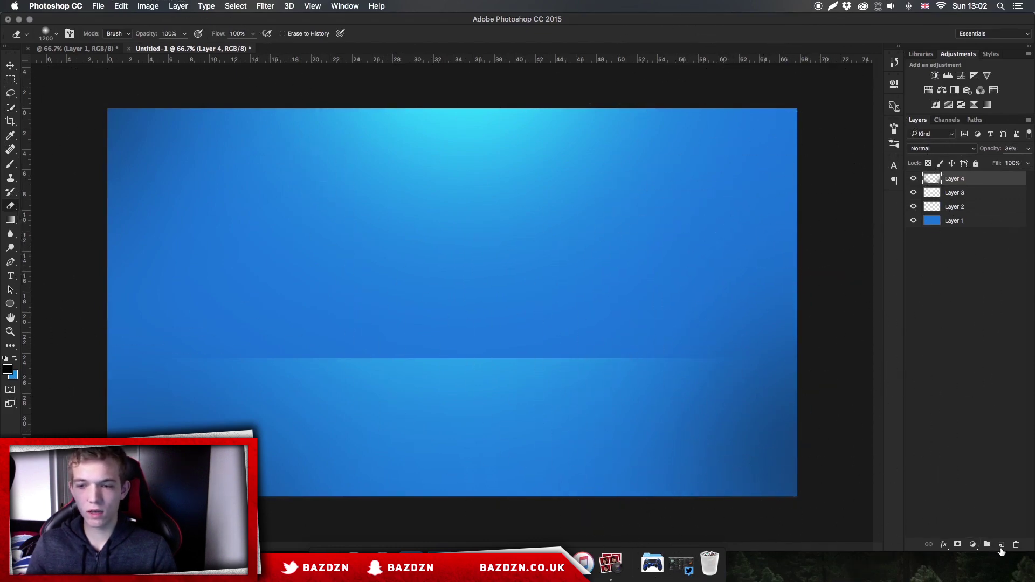
Add a new layer beneath Layer 4 and set white as the foreground colour.
click(1001, 545)
drag(964, 186, 971, 196)
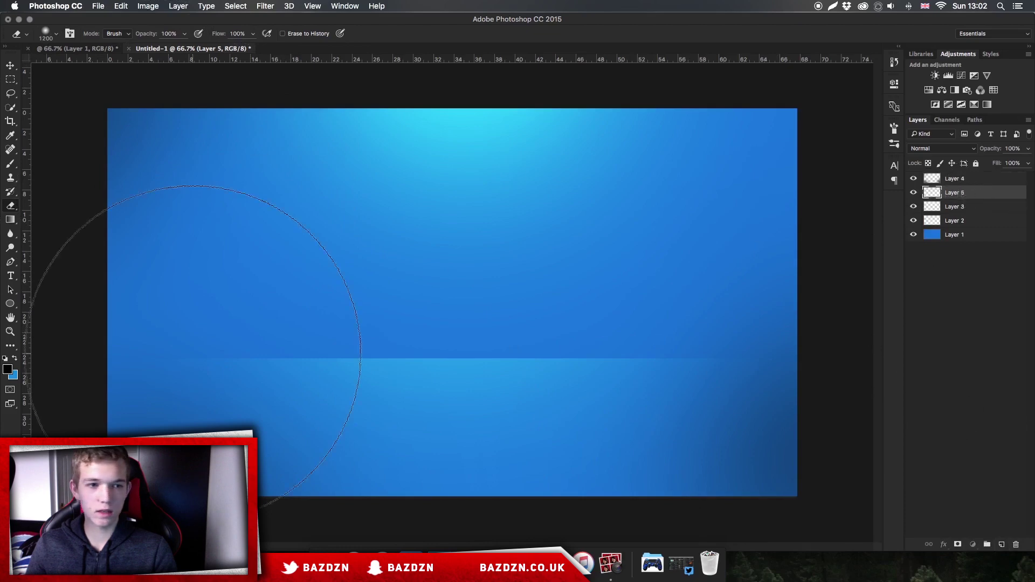
click(8, 370)
drag(660, 161, 623, 69)
key(Return)
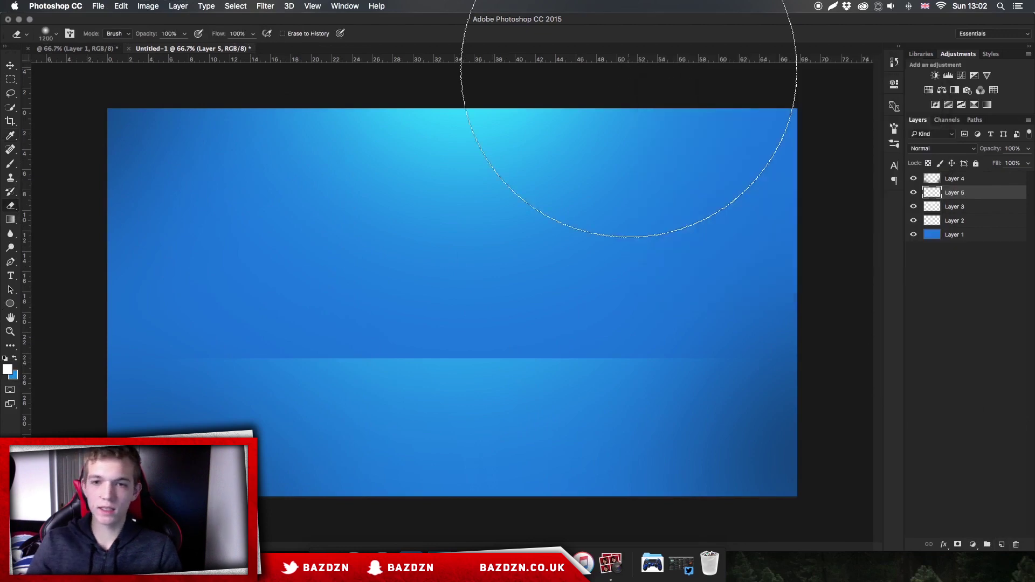
Paint soft white glows at the lower-right and upper-left canvas edges.
key(bracketleft)
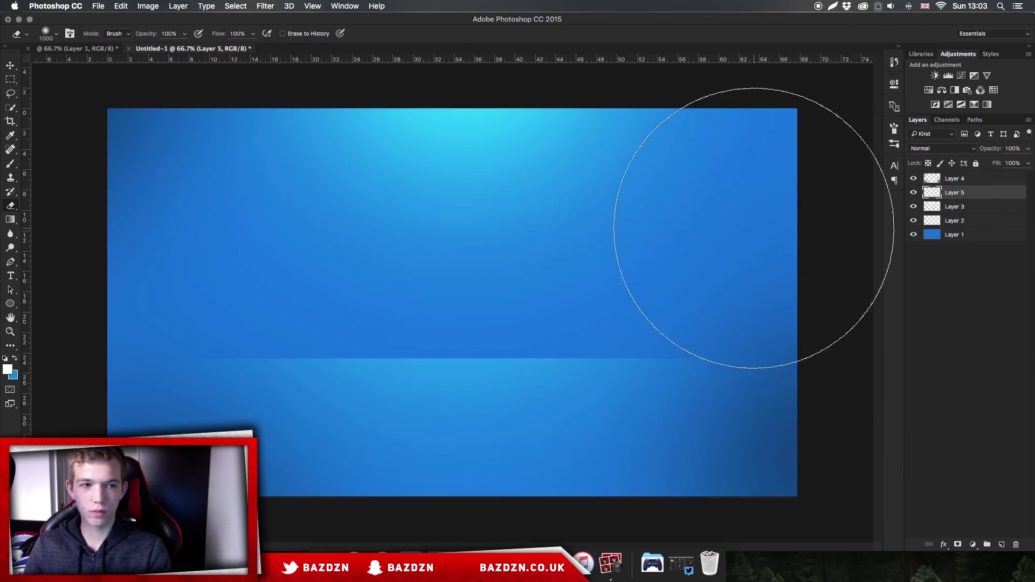
key(b)
key(bracketleft)
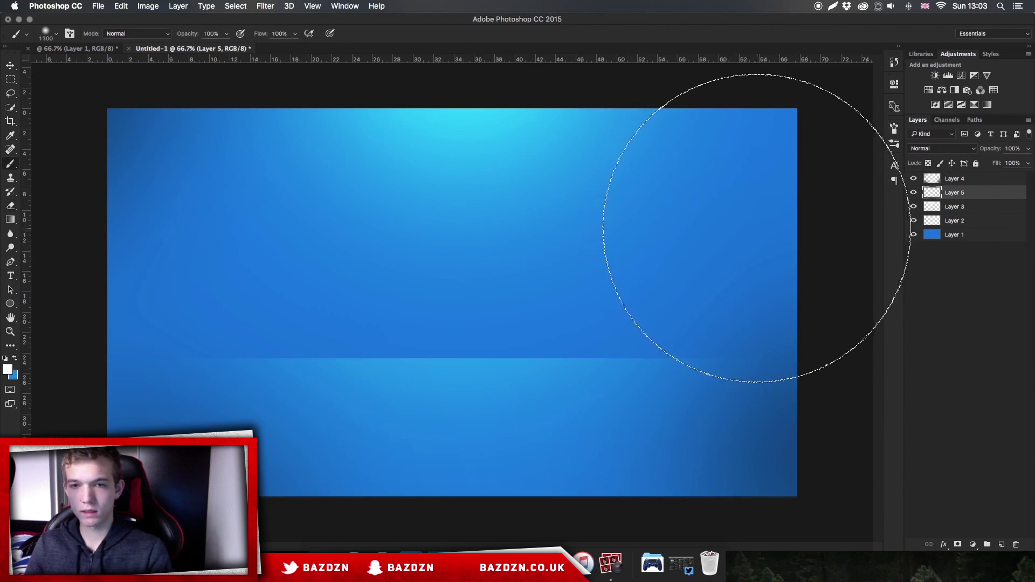
drag(755, 227, 768, 234)
key(super+z)
click(852, 292)
key(super+z)
click(856, 357)
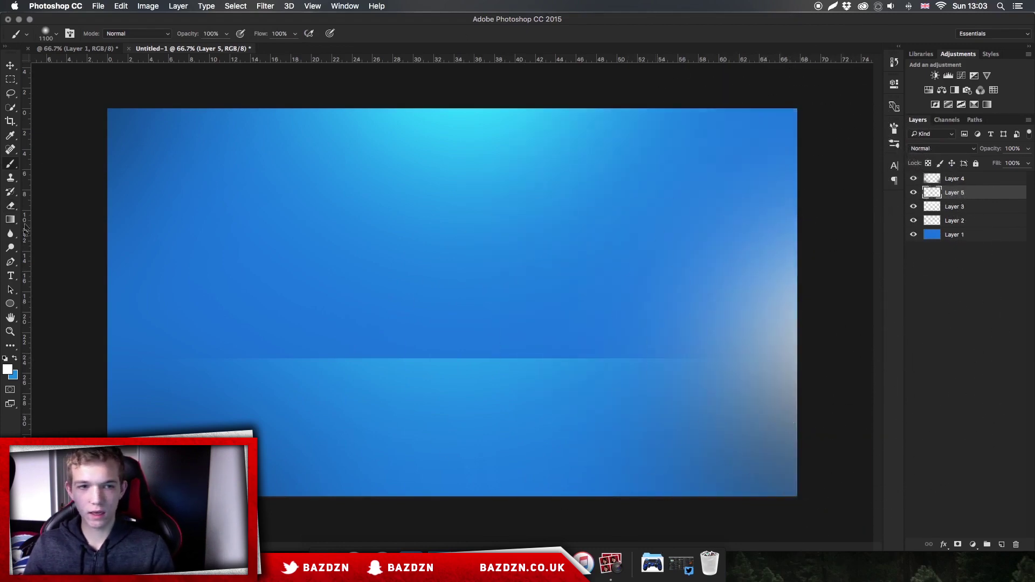
click(48, 204)
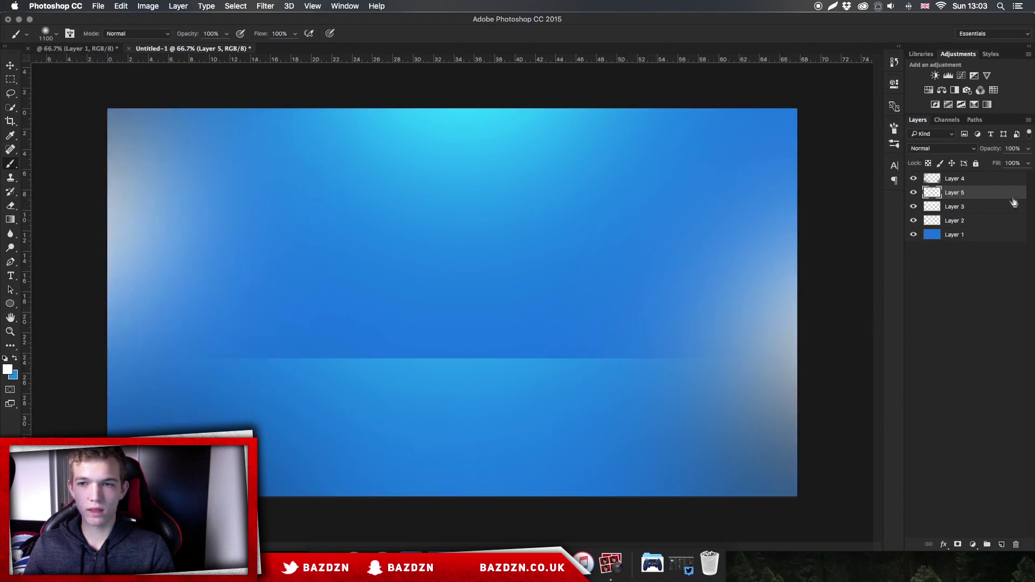
Blend Layer 5 in Overlay mode at 52% opacity.
click(952, 153)
click(945, 267)
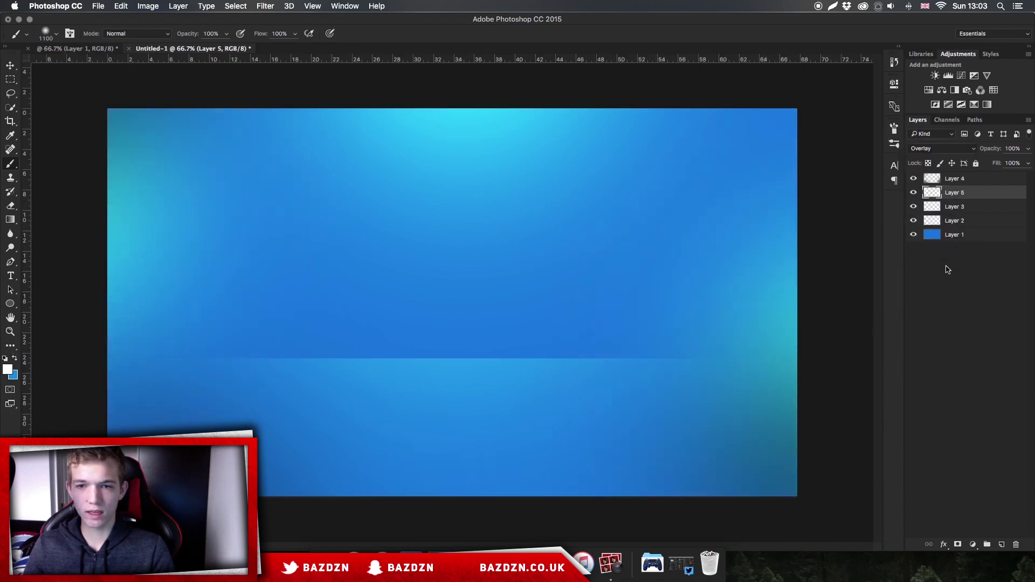
click(1028, 148)
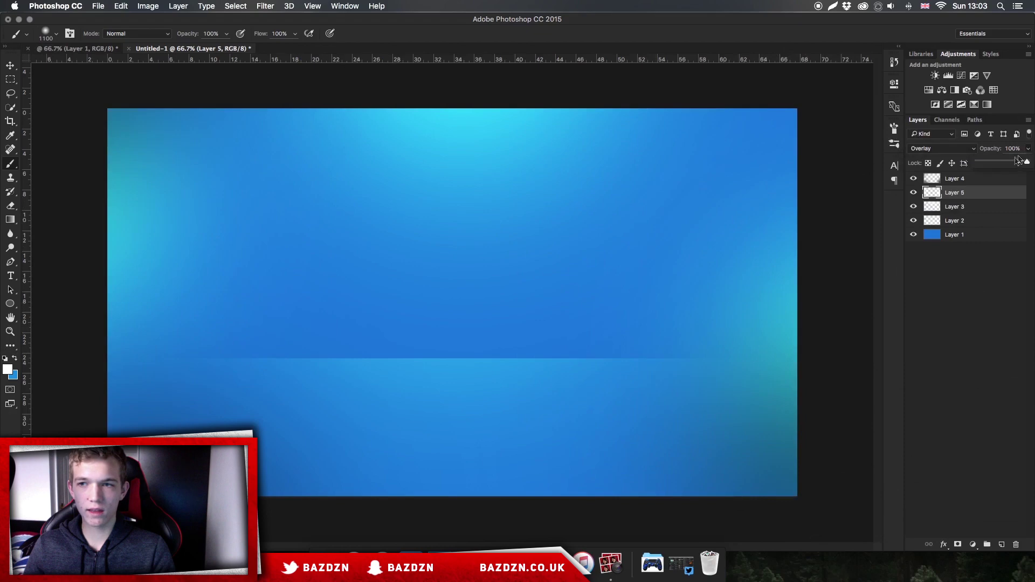
drag(1027, 162, 1004, 163)
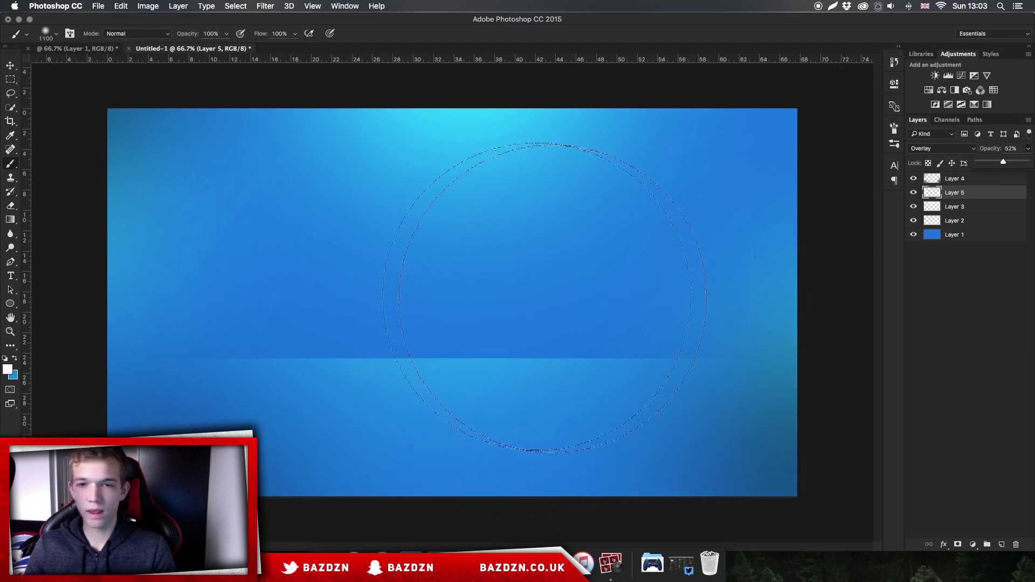
key(v)
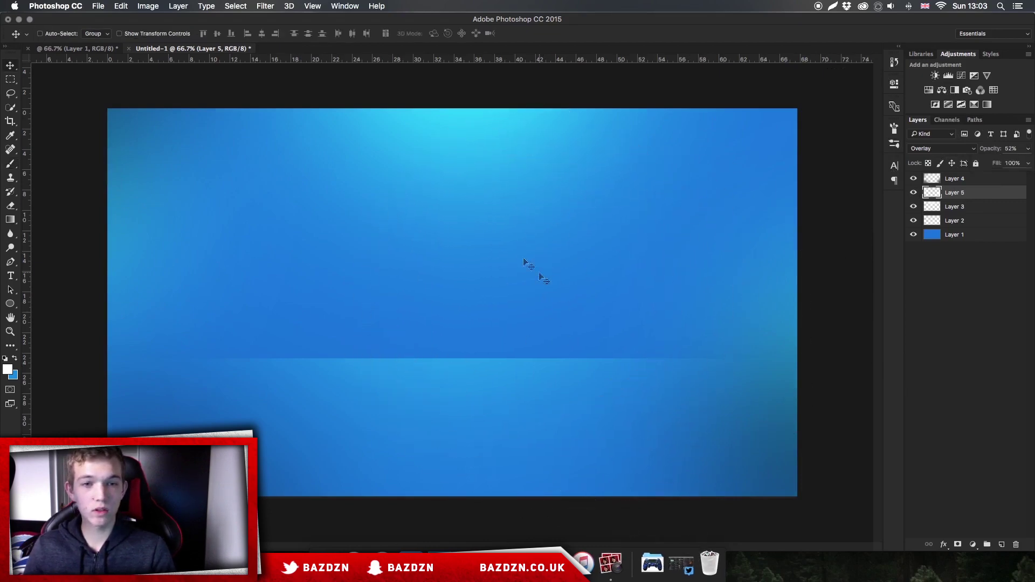
Drop the camo controller from Downloads onto the canvas, scale it to about 59% and centre it above the floor.
click(652, 564)
drag(523, 239, 418, 299)
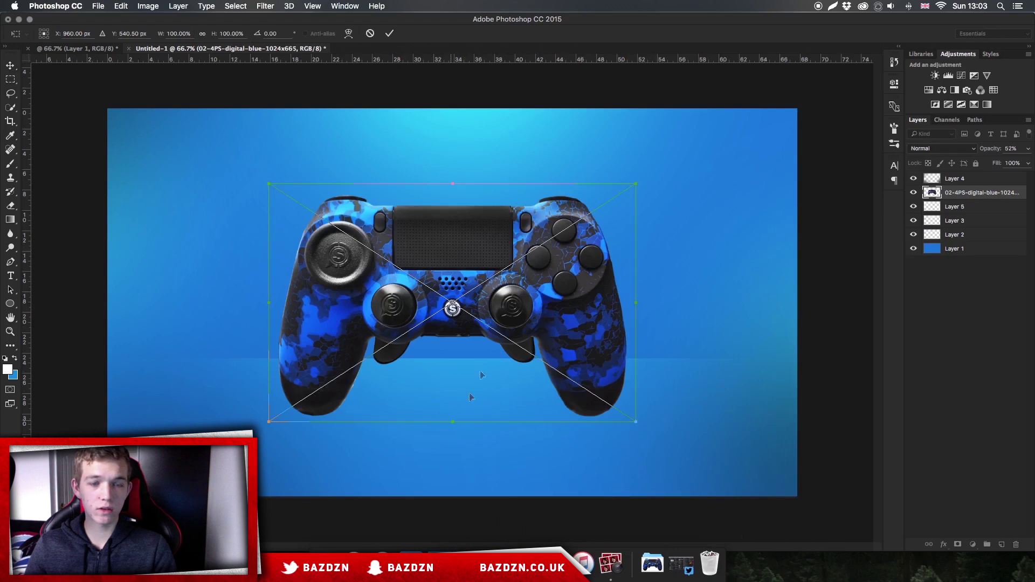
drag(634, 182, 612, 189)
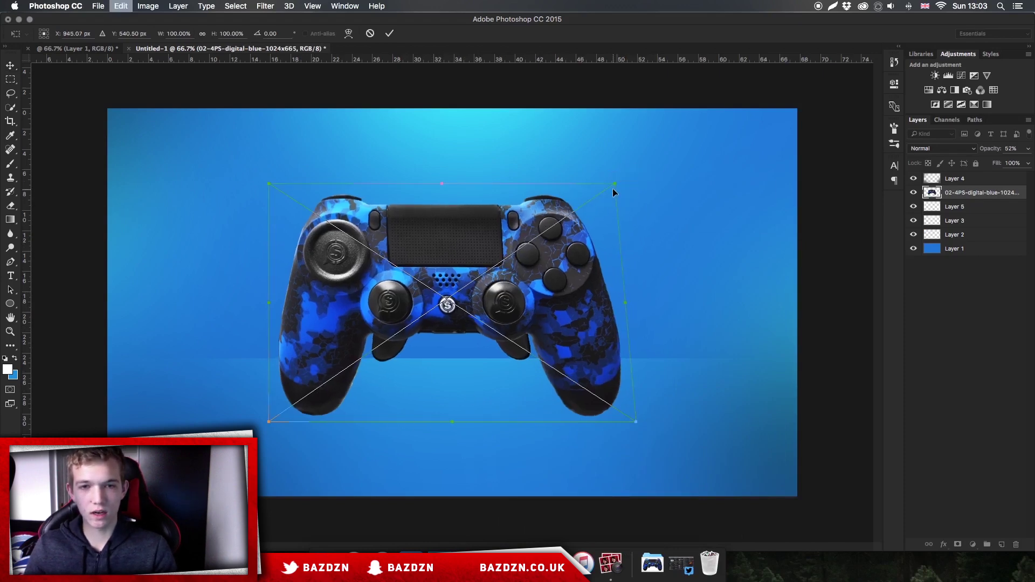
key(super+z)
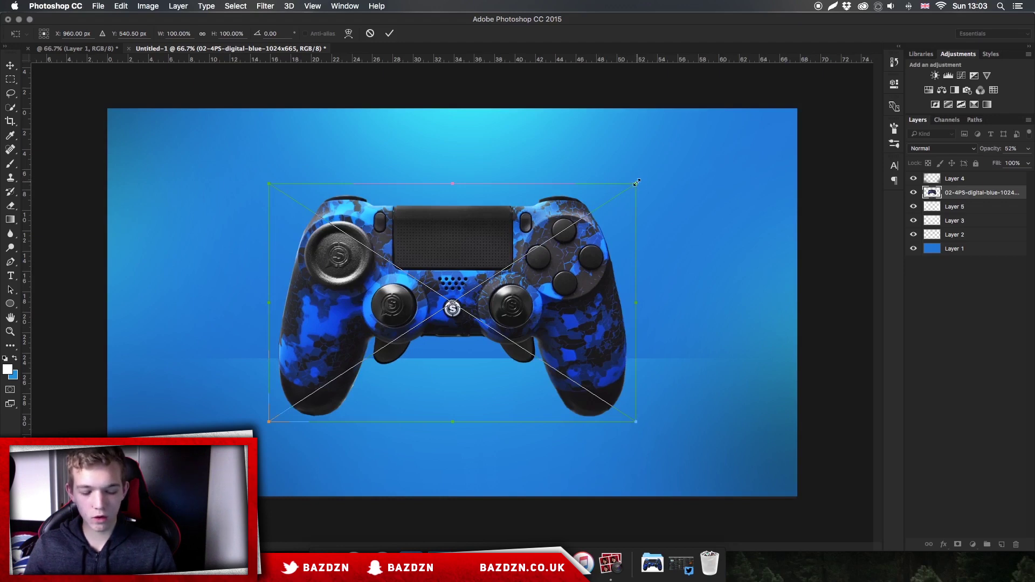
drag(636, 183, 575, 217)
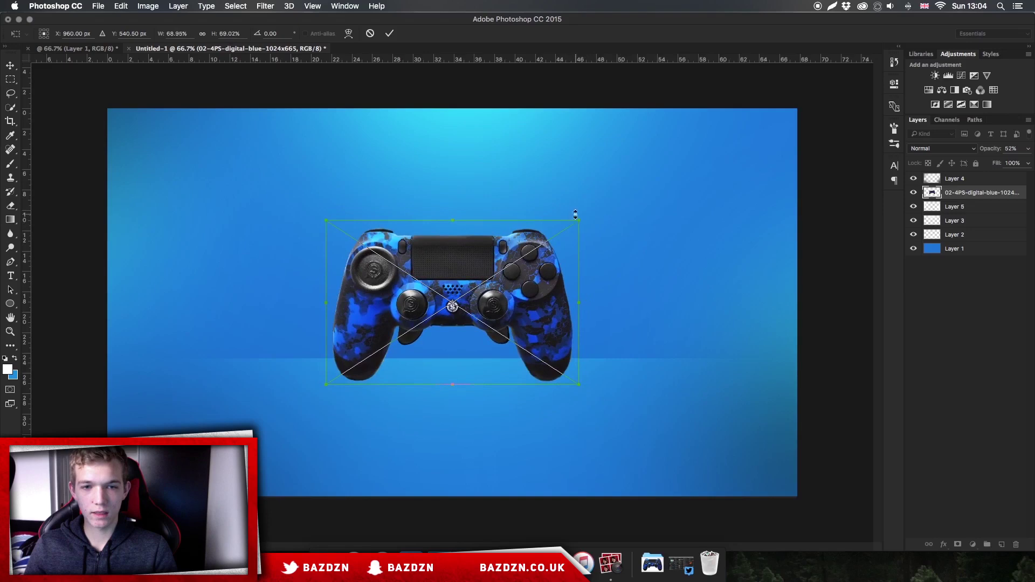
drag(533, 303, 545, 307)
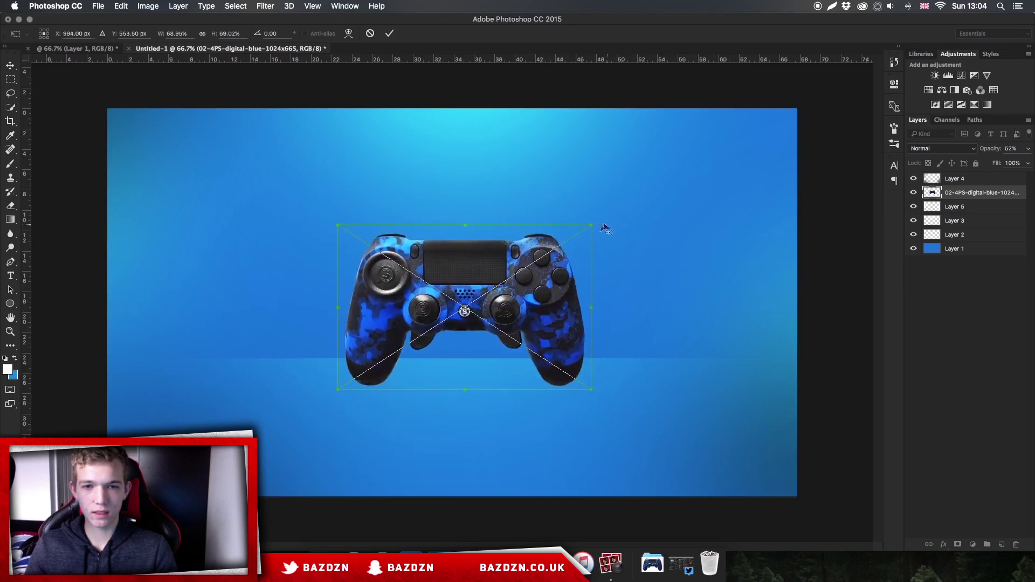
drag(590, 225, 573, 236)
click(391, 35)
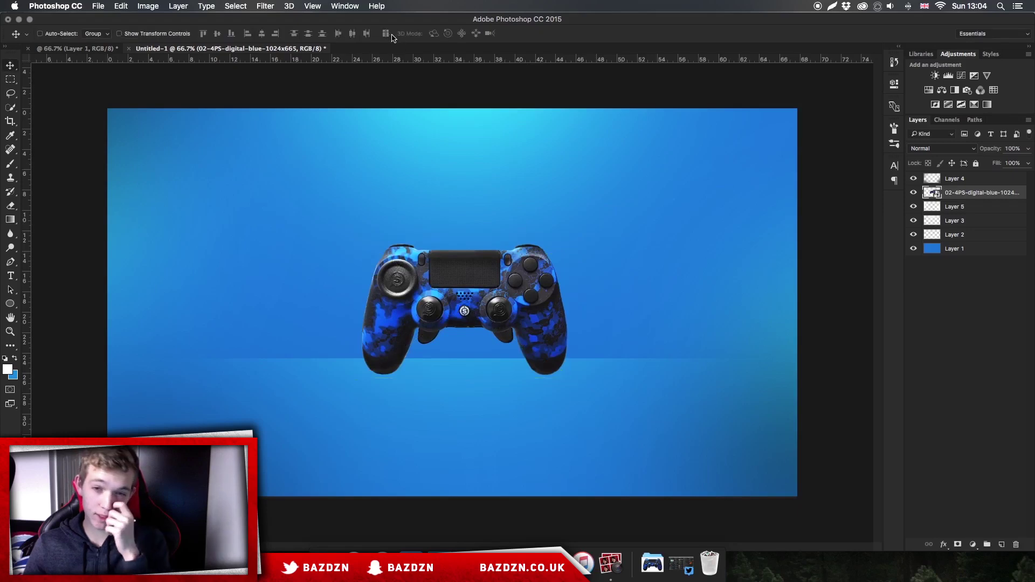
Add a vertical guide at about 33.42 cm down the middle of the canvas.
click(957, 251)
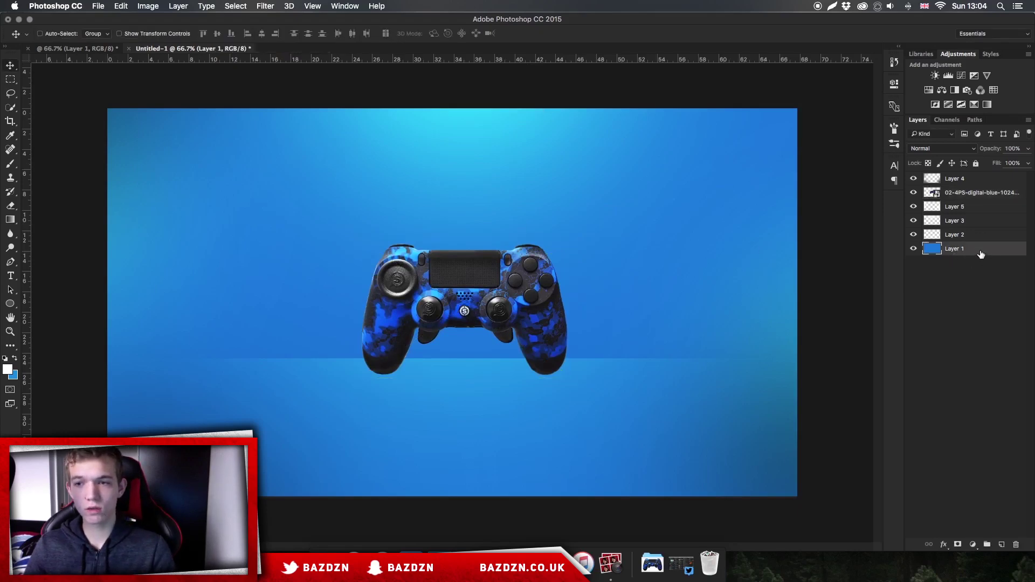
double_click(980, 254)
click(992, 304)
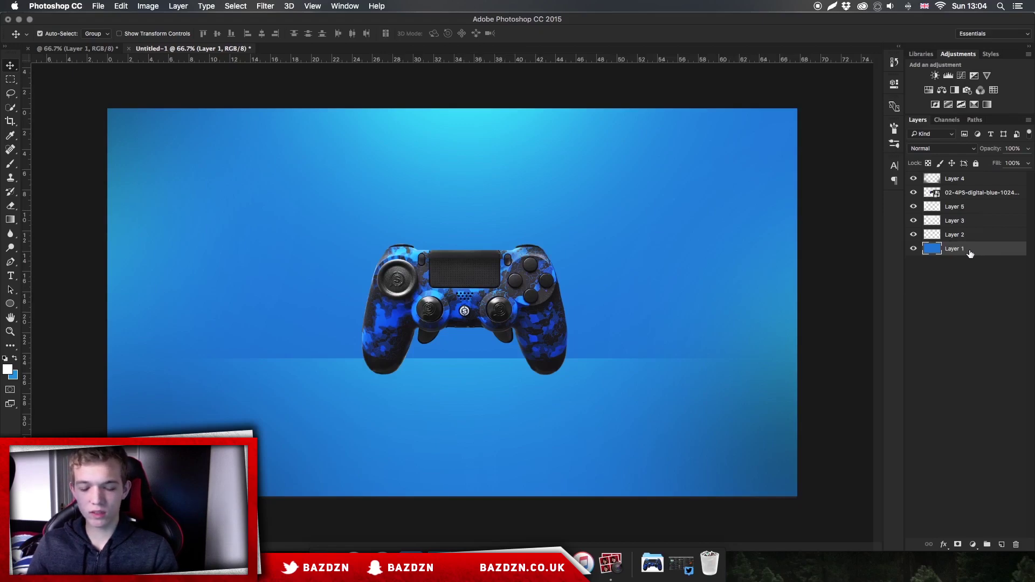
key(ctrl+t)
mouse_move(100, 106)
mouse_down()
mouse_move(245, 185)
mouse_move(203, 169)
mouse_move(169, 116)
mouse_move(95, 112)
mouse_move(102, 105)
mouse_up()
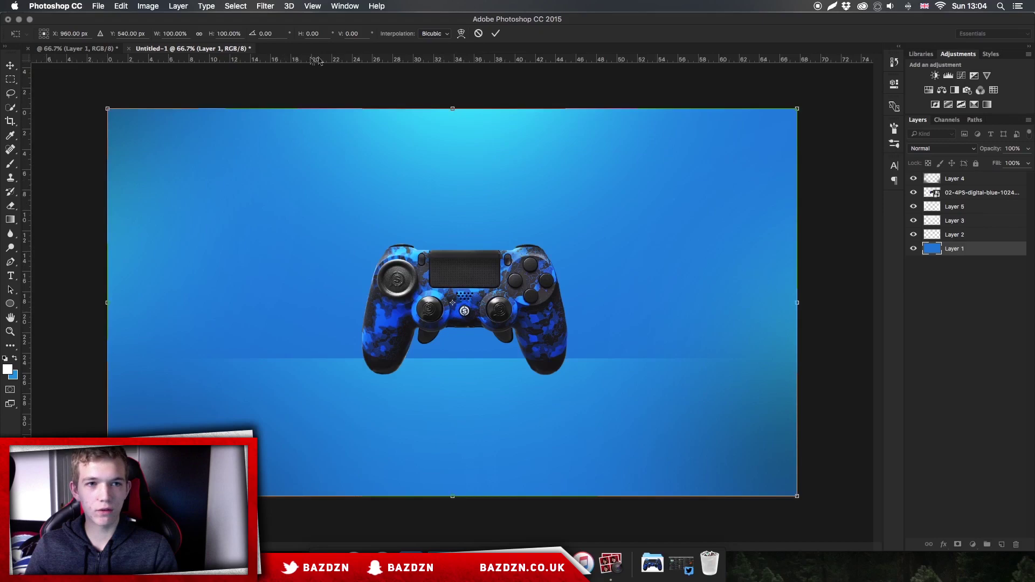
key(super+r)
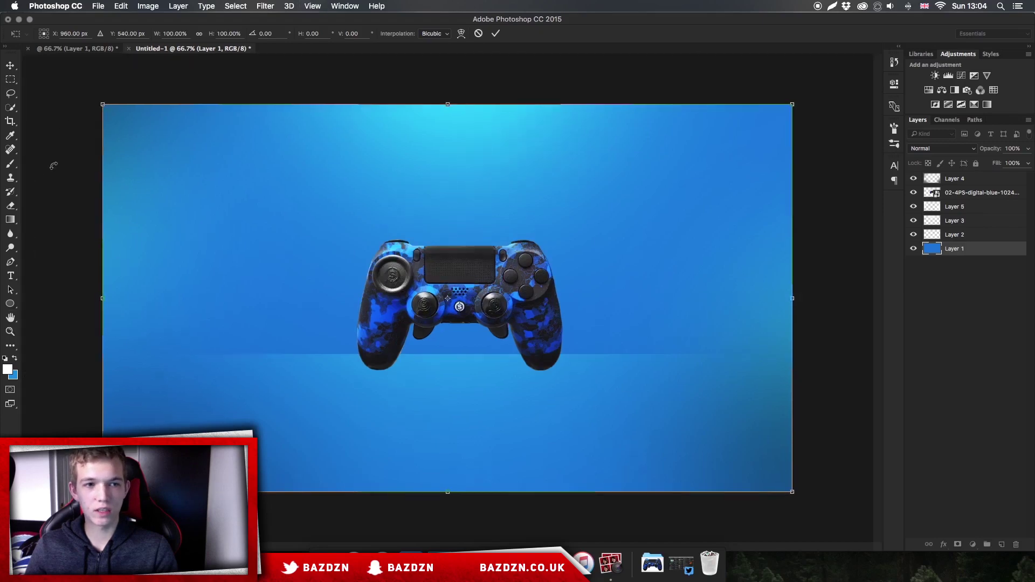
key(super+r)
drag(26, 134, 452, 198)
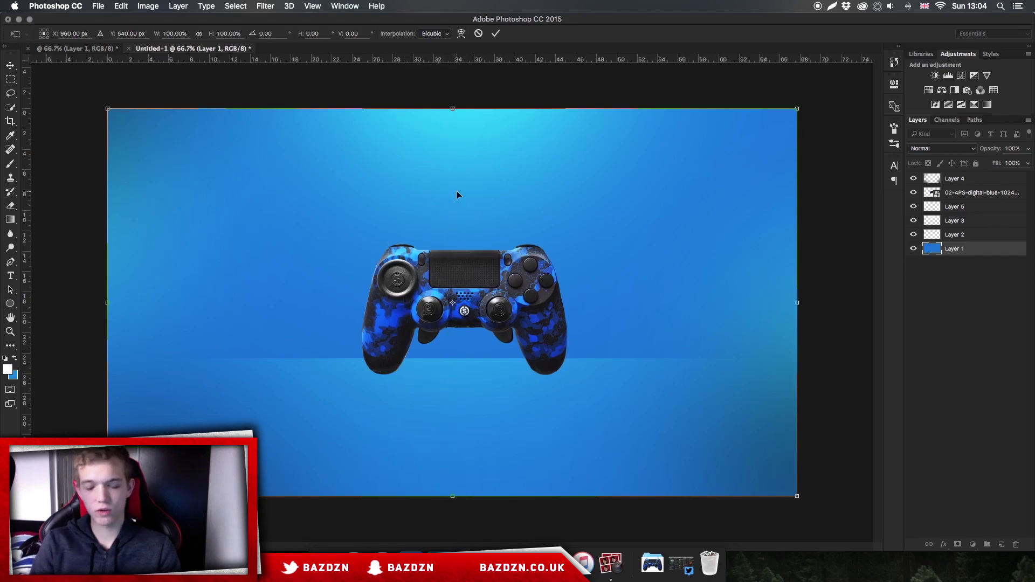
key(Return)
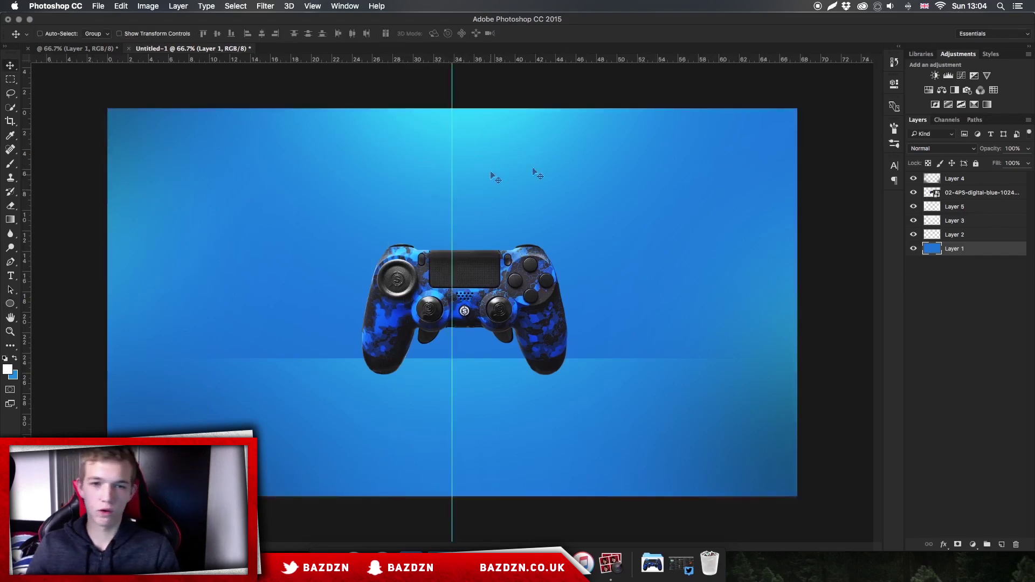
Centre the controller's logo on the guide, shrink it slightly and nudge it down.
click(967, 196)
drag(450, 349, 514, 315)
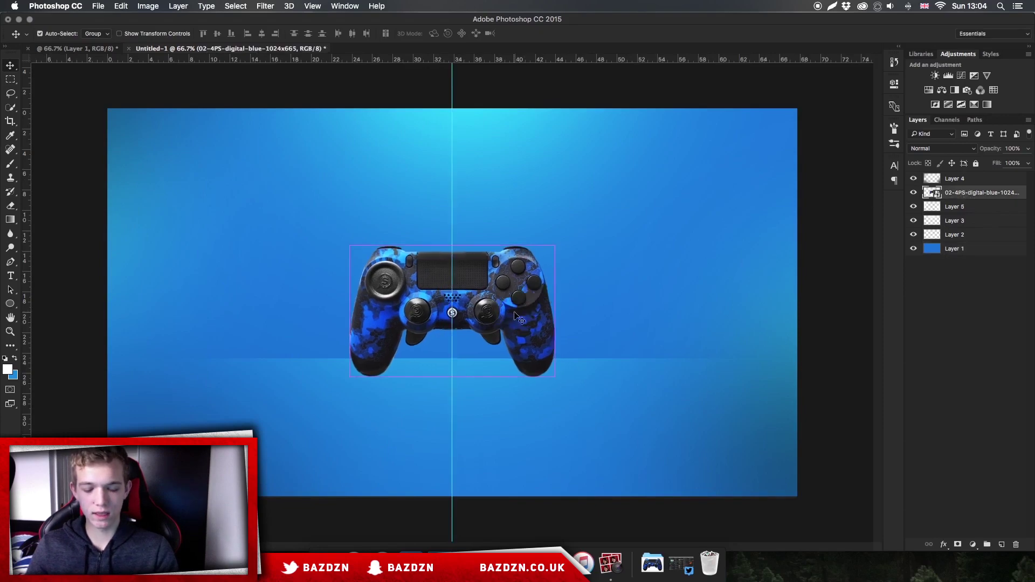
key(ctrl+t)
drag(563, 239, 551, 239)
key(Return)
drag(522, 278, 524, 284)
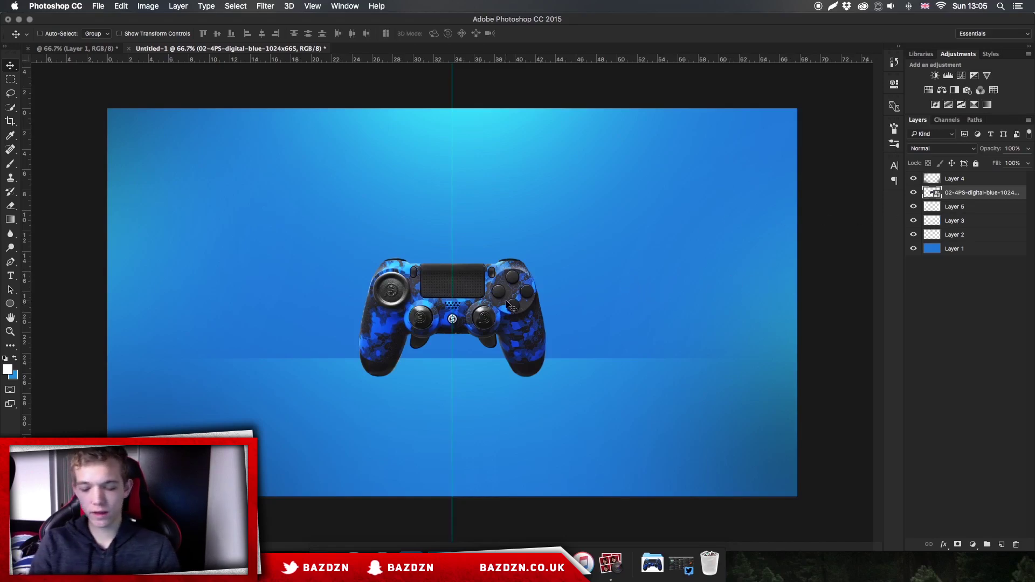
click(12, 306)
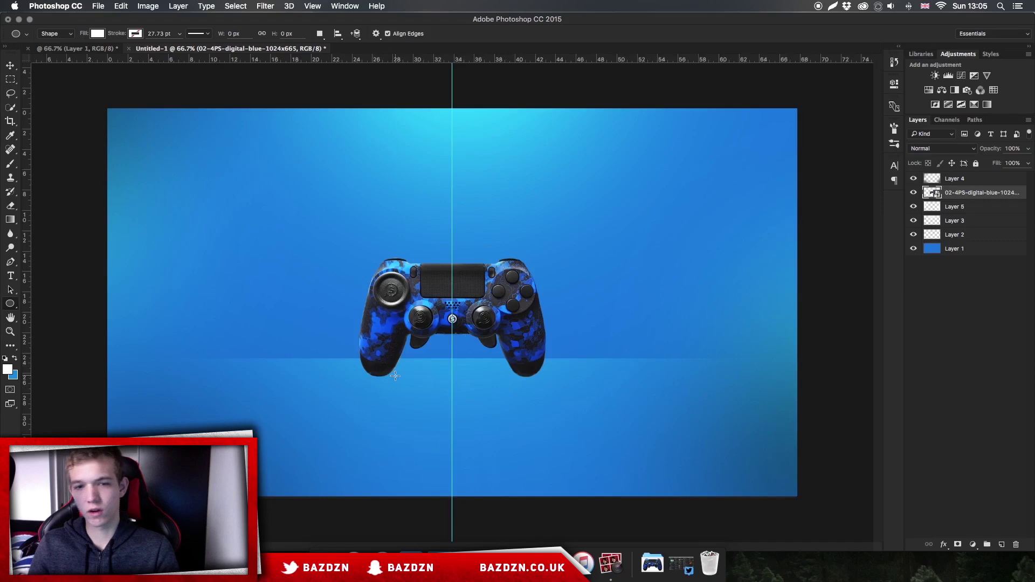
Draw a flat ellipse under the controller's left grip, fill it black and nudge it into place.
drag(349, 371, 410, 383)
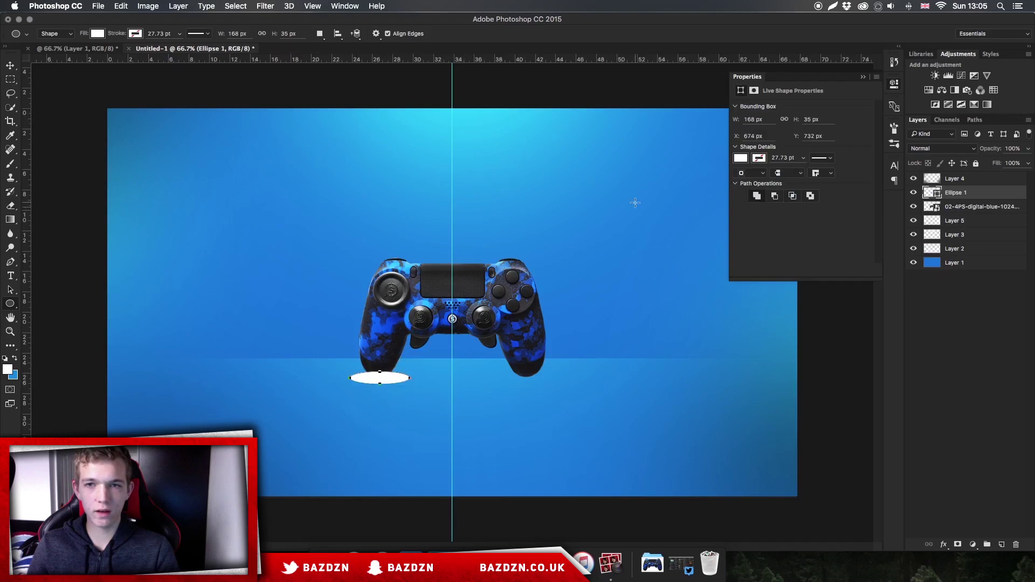
click(742, 160)
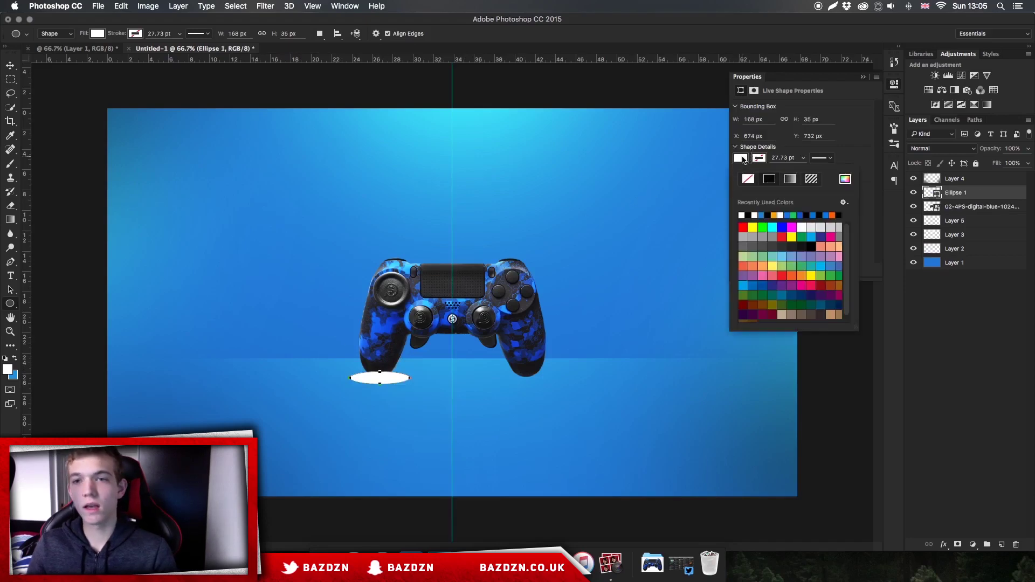
click(733, 159)
click(741, 159)
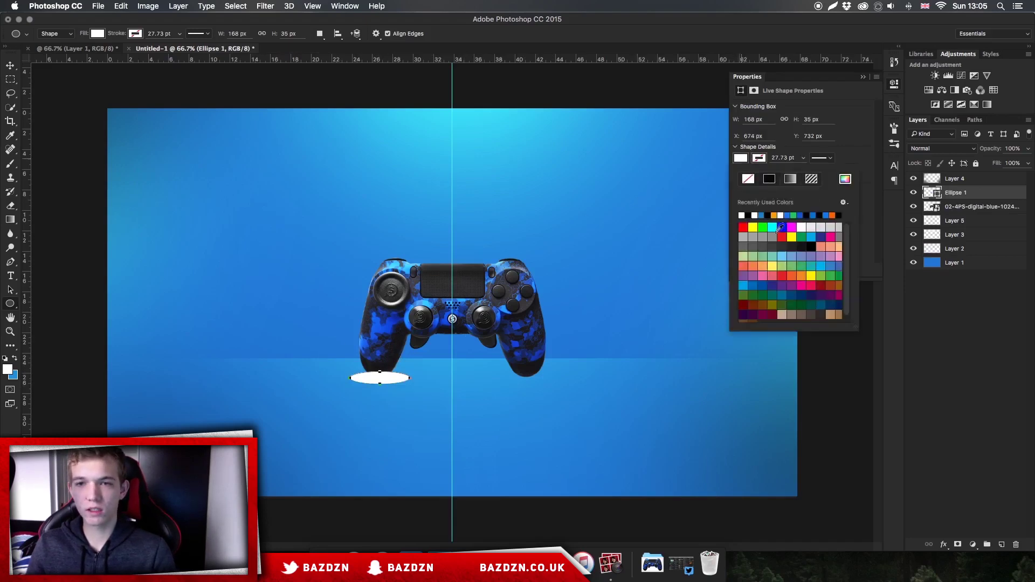
click(749, 215)
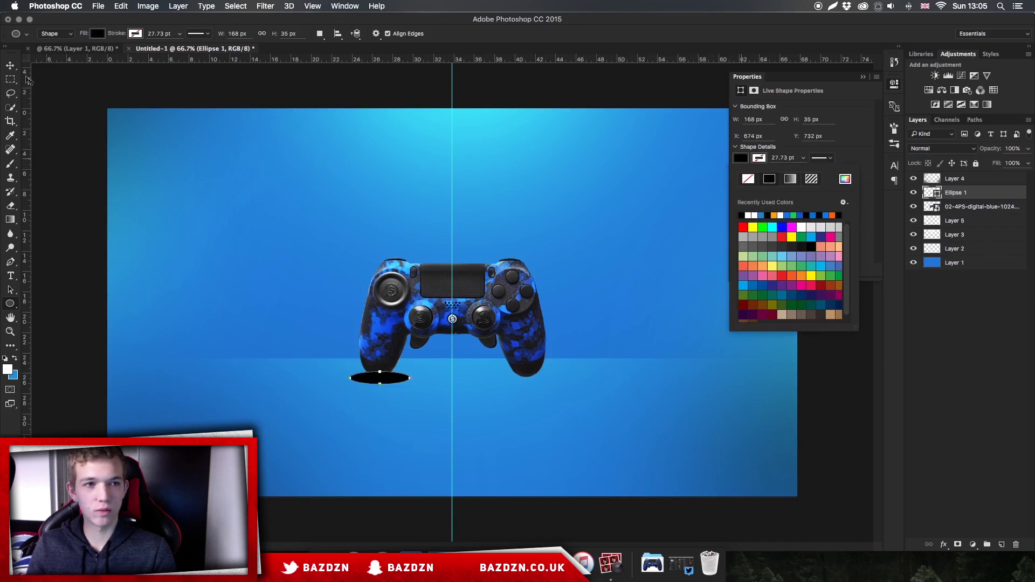
click(11, 66)
drag(434, 355, 441, 363)
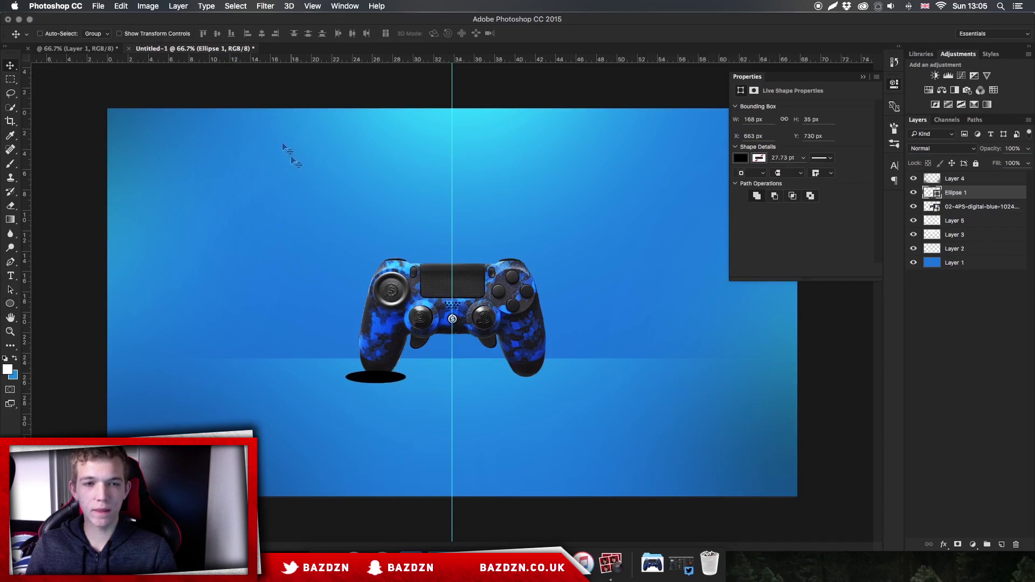
click(265, 6)
Rasterize the ellipse and give it a 16.2 px Gaussian blur.
mouse_move(378, 134)
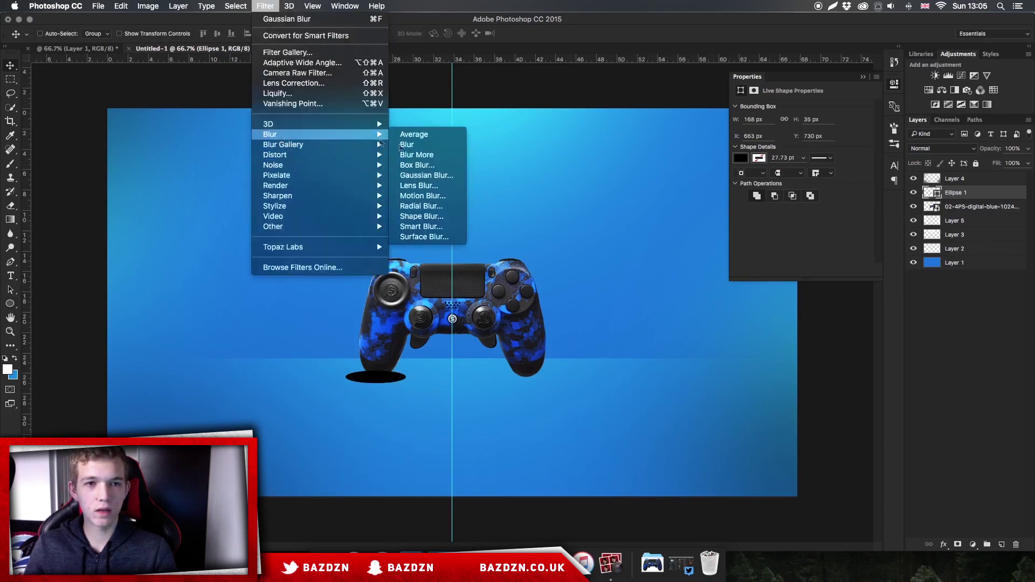
click(425, 175)
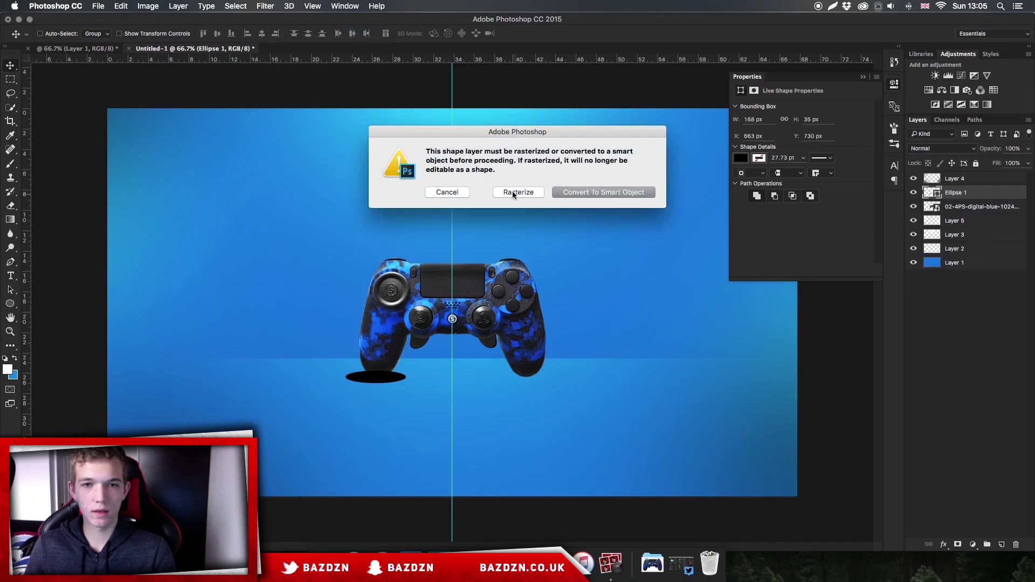
click(526, 195)
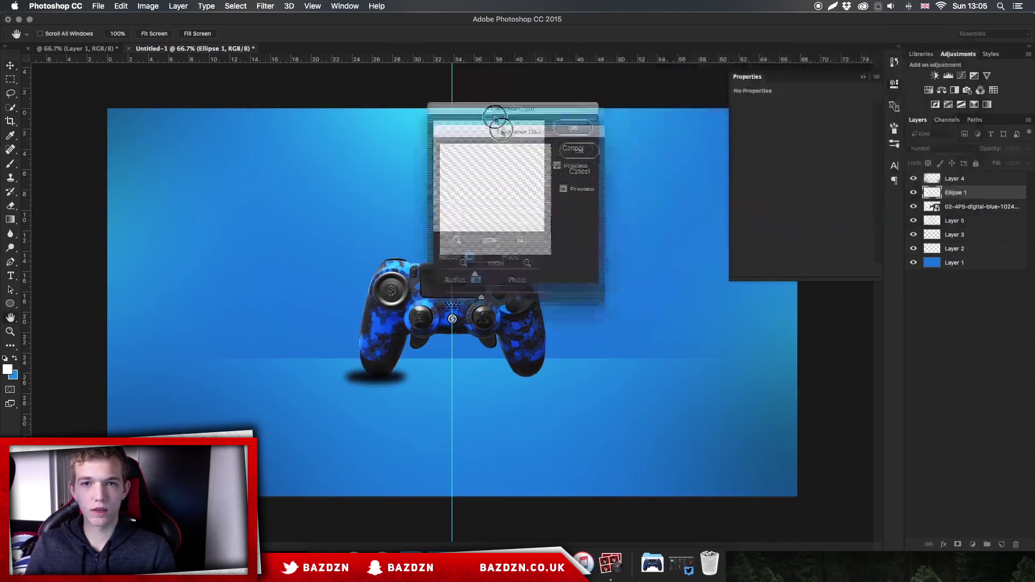
drag(608, 247, 598, 246)
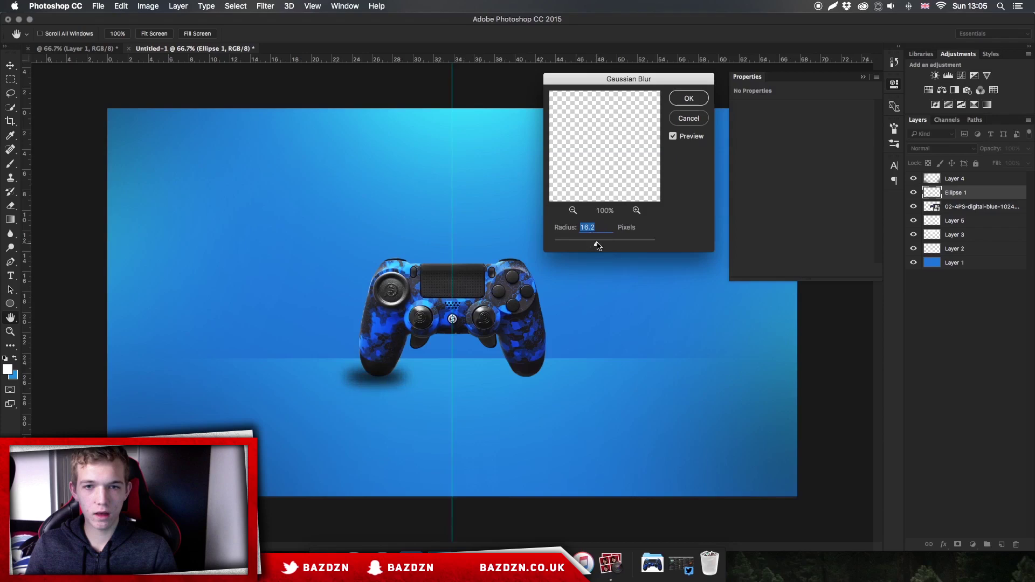
click(690, 99)
Fade the shadow to 42% opacity and Alt-drag a copy to the right.
click(1030, 153)
drag(1027, 161, 999, 164)
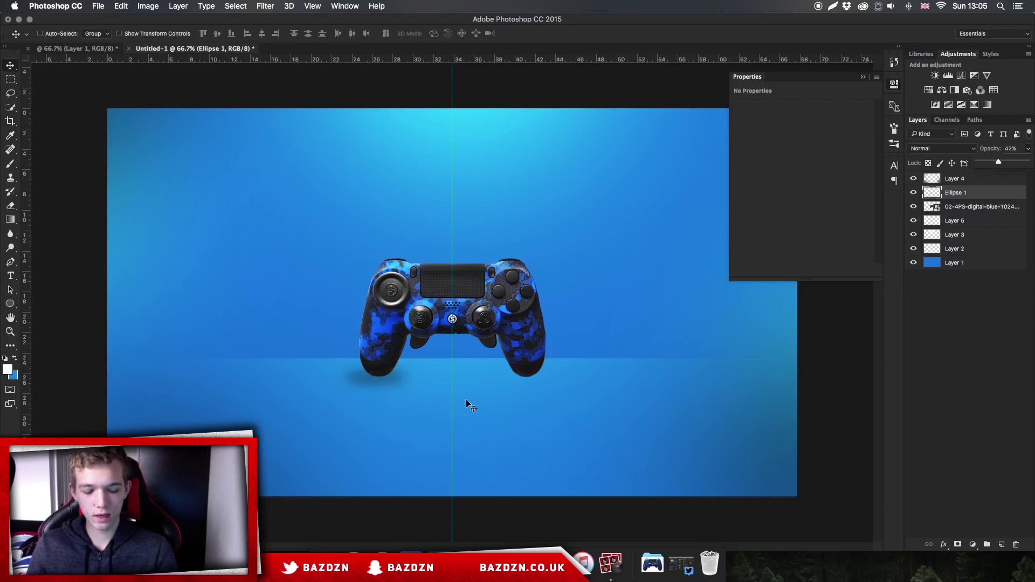
drag(399, 372, 546, 376)
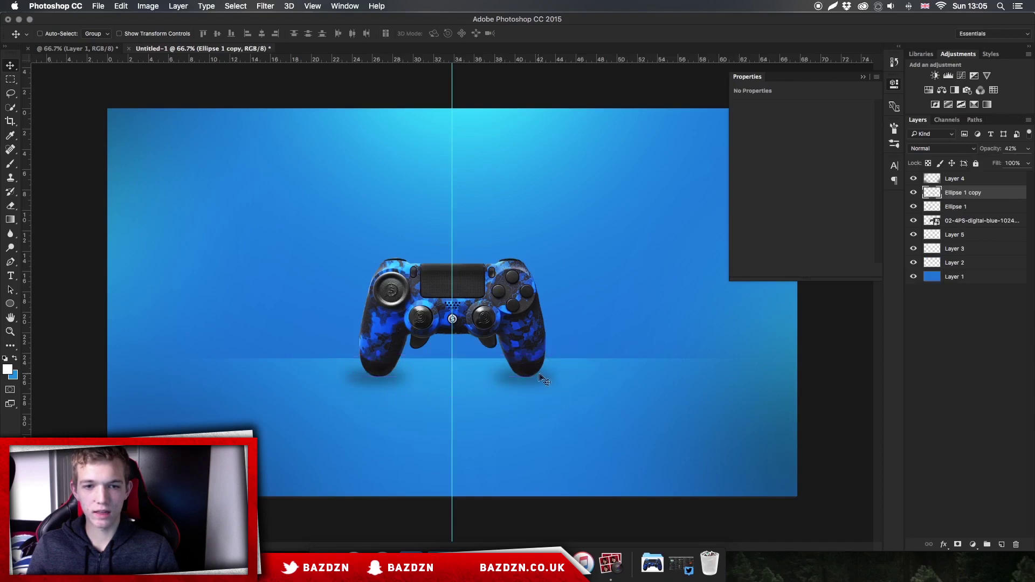
Drop the shadow copy under the controller's right grip and select the controller layer.
key(super)
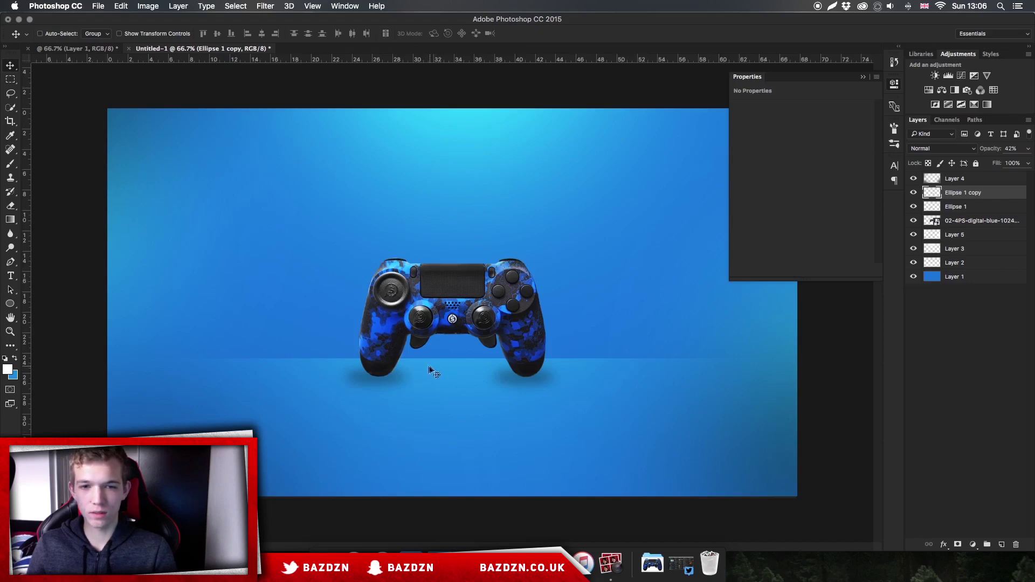
click(986, 221)
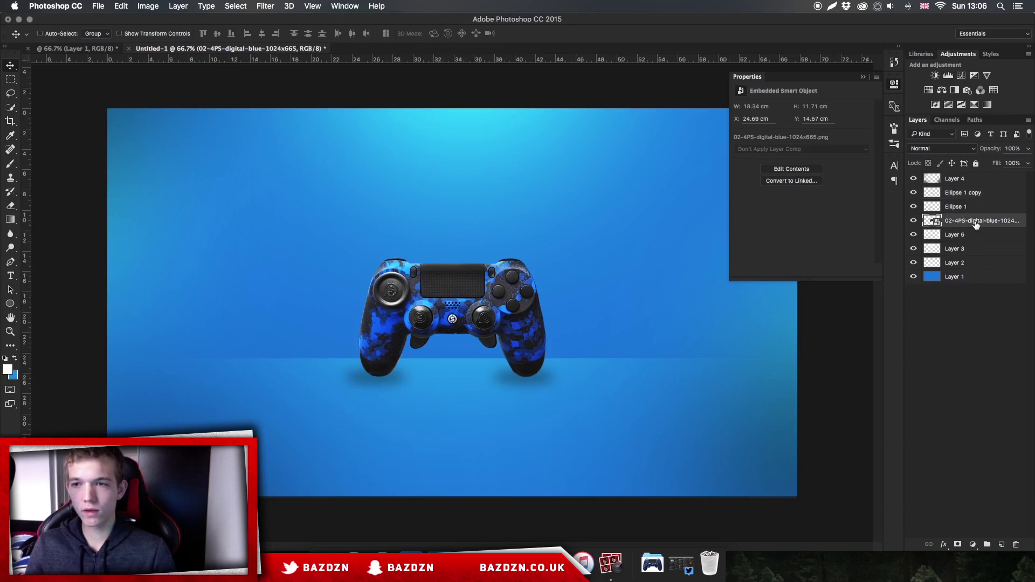
Add a new Layer 6 above the controller and clip it to the controller.
click(1001, 545)
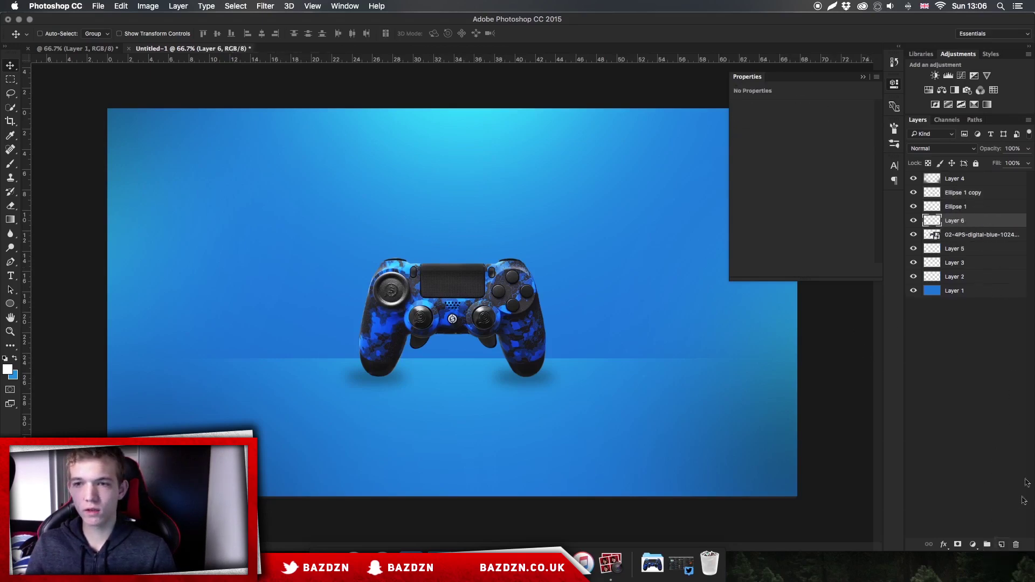
alt+click(978, 226)
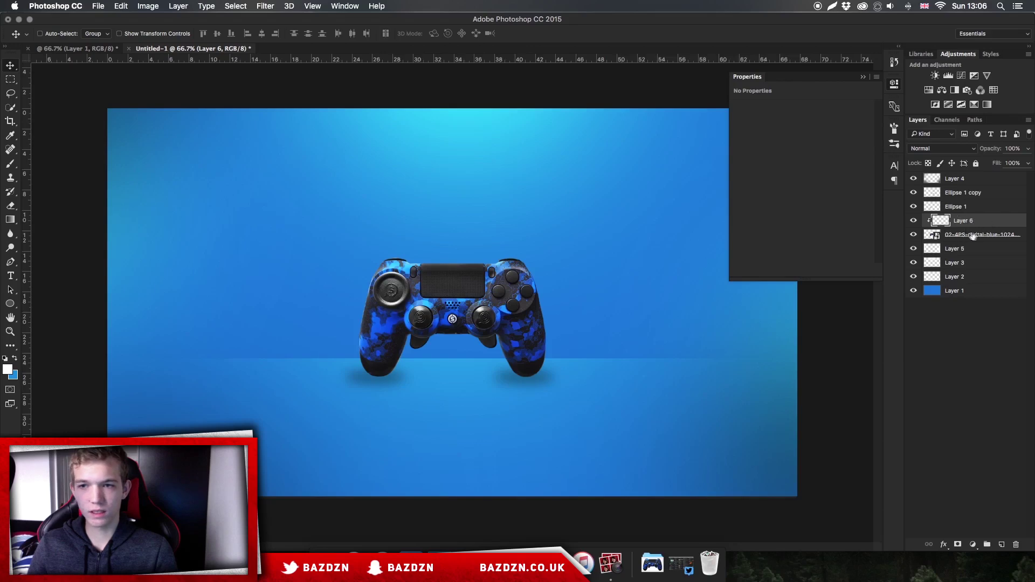
right_click(980, 223)
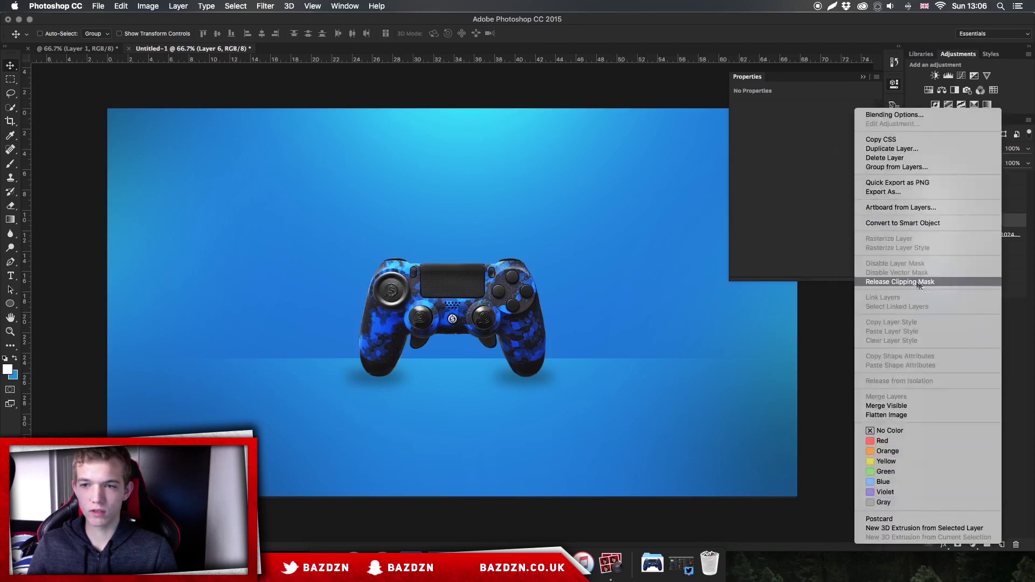
click(1010, 221)
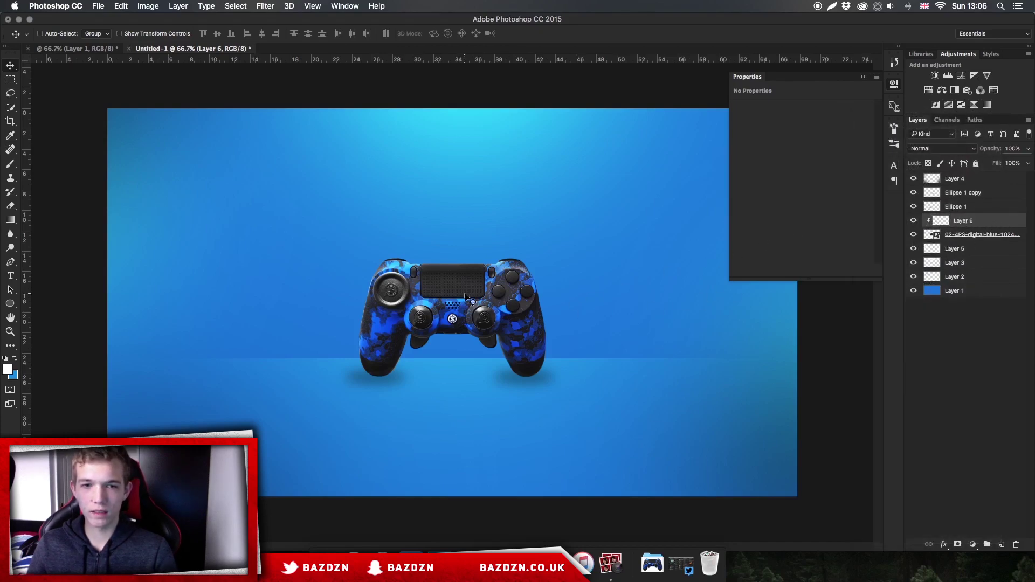
Test large soft white brush strokes over the controller, then undo and redo the lightening.
key(b)
click(324, 232)
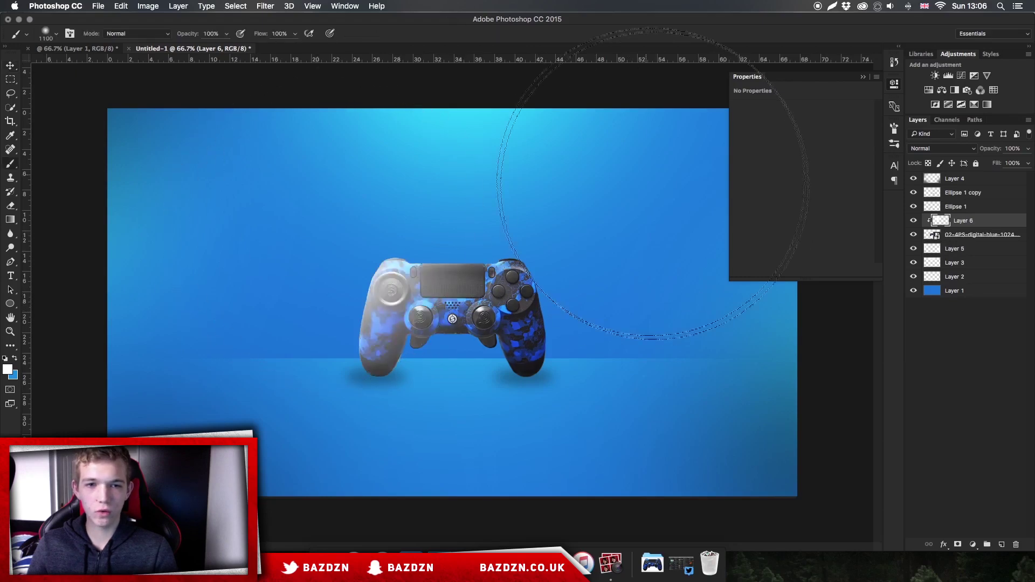
click(572, 253)
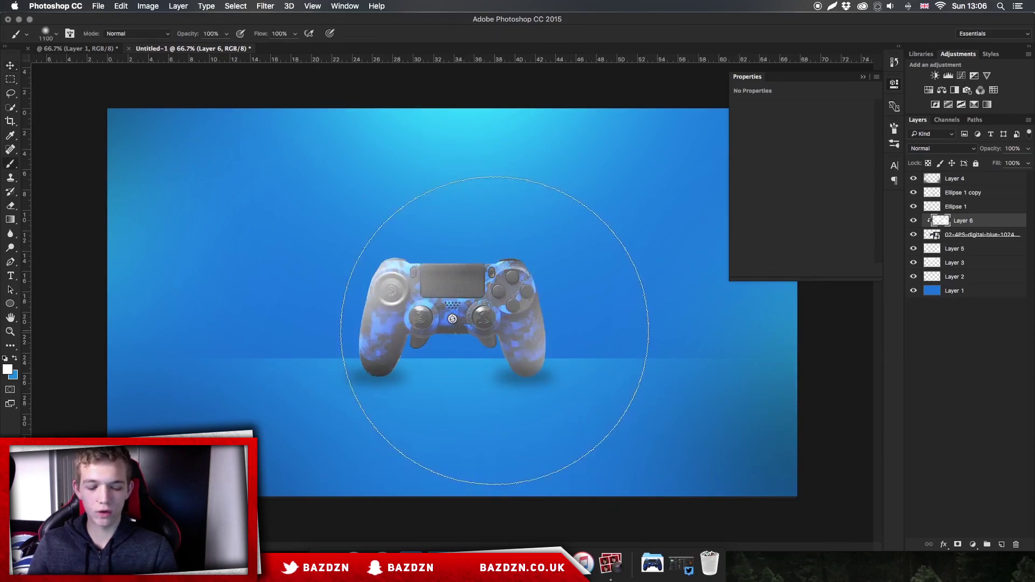
key(super+alt+z)
key(super+alt+z)
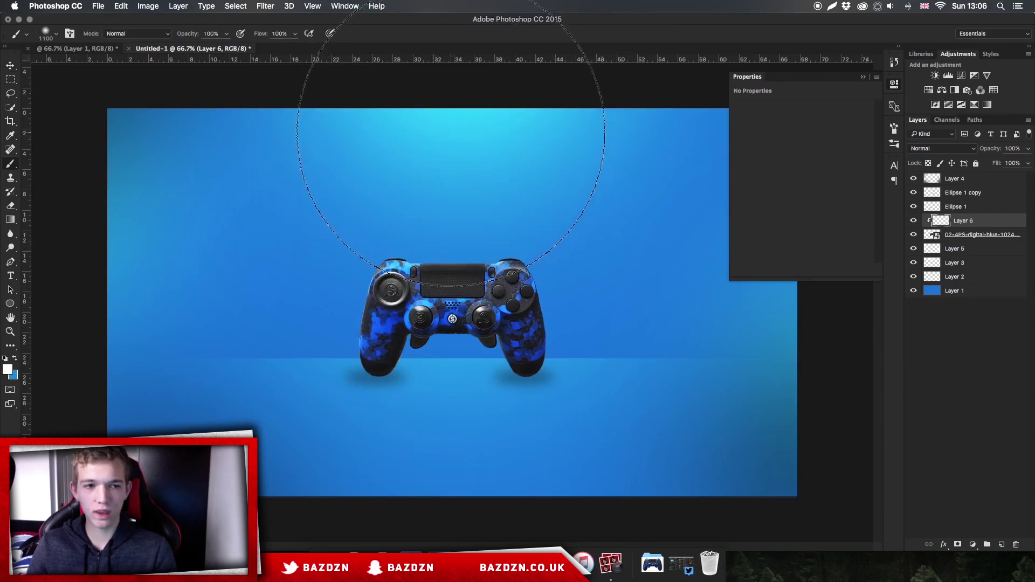
key(super+shift+z)
key(super+shift+z)
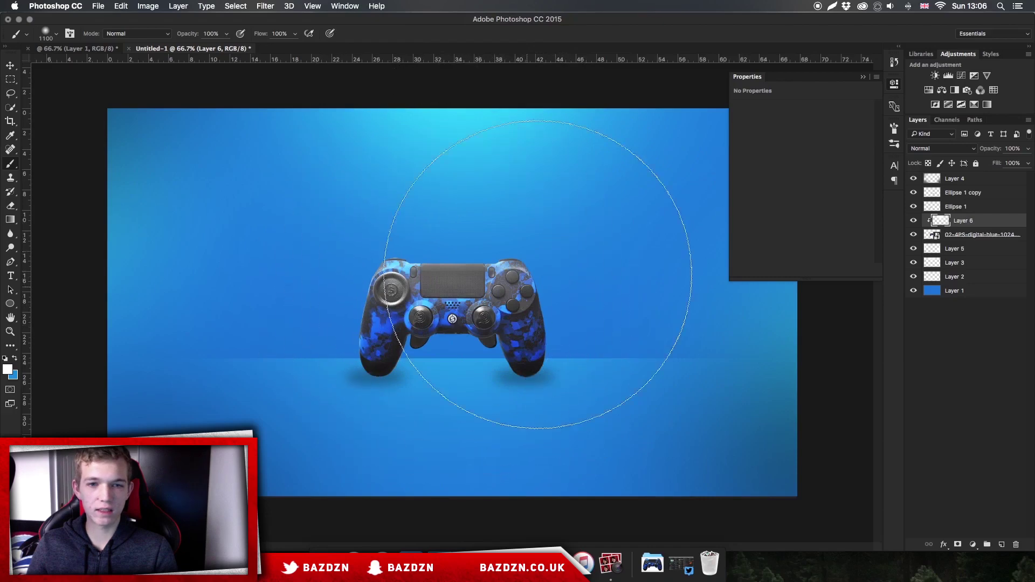
key(super+z)
key(super+shift+z)
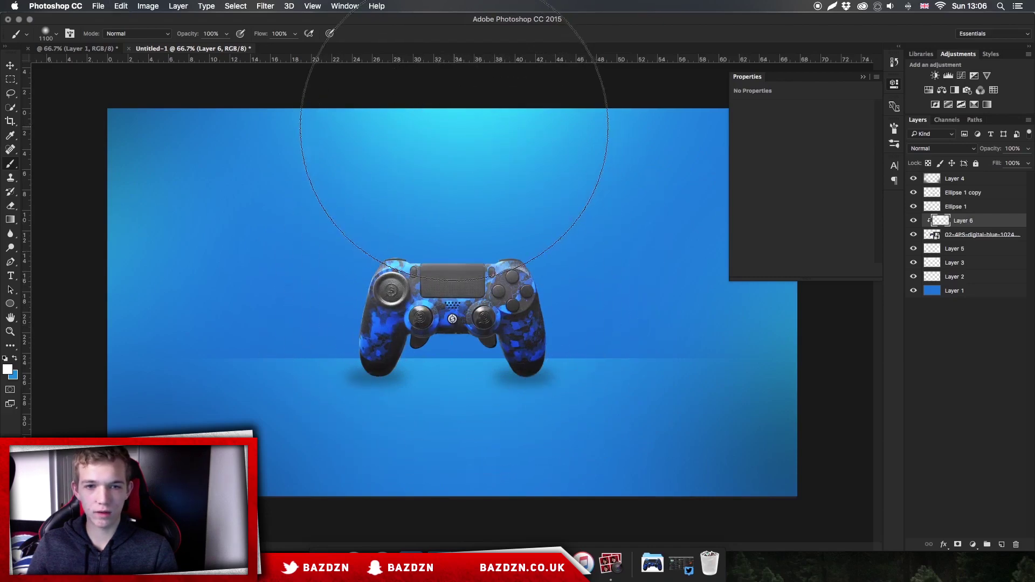
Try Overlay on Layer 6, toggling its visibility to compare, then revert it to Normal.
click(973, 145)
click(930, 264)
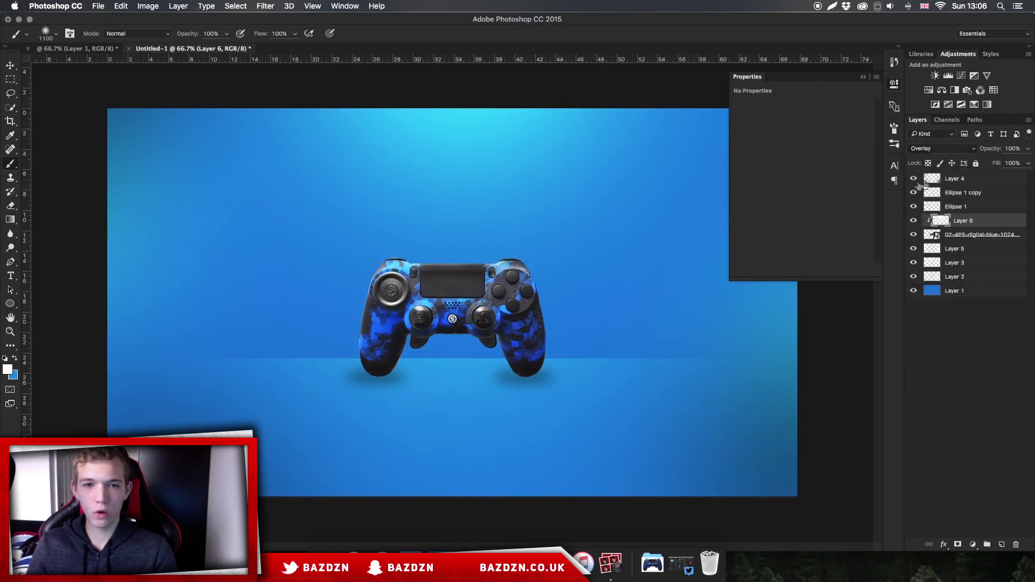
click(915, 221)
click(915, 222)
click(914, 221)
click(914, 222)
click(915, 221)
click(915, 222)
click(942, 148)
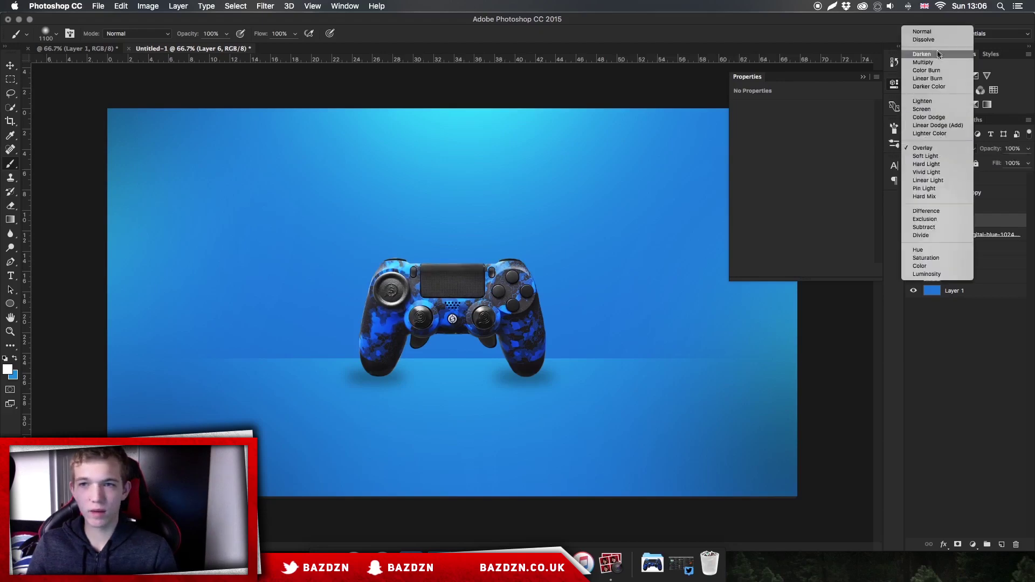
click(932, 37)
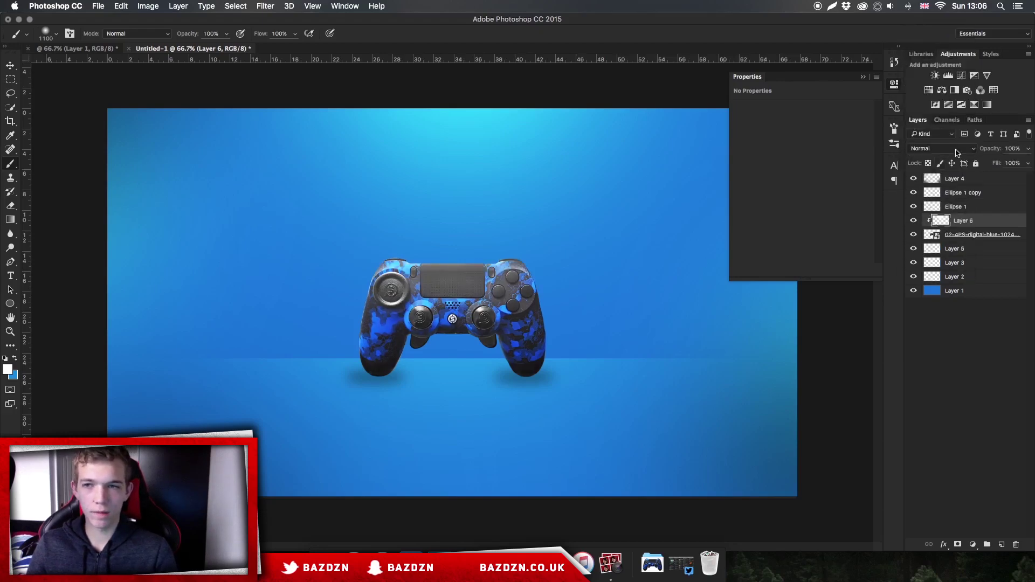
Set Layer 6 to 100% opacity in Overlay mode.
click(1028, 148)
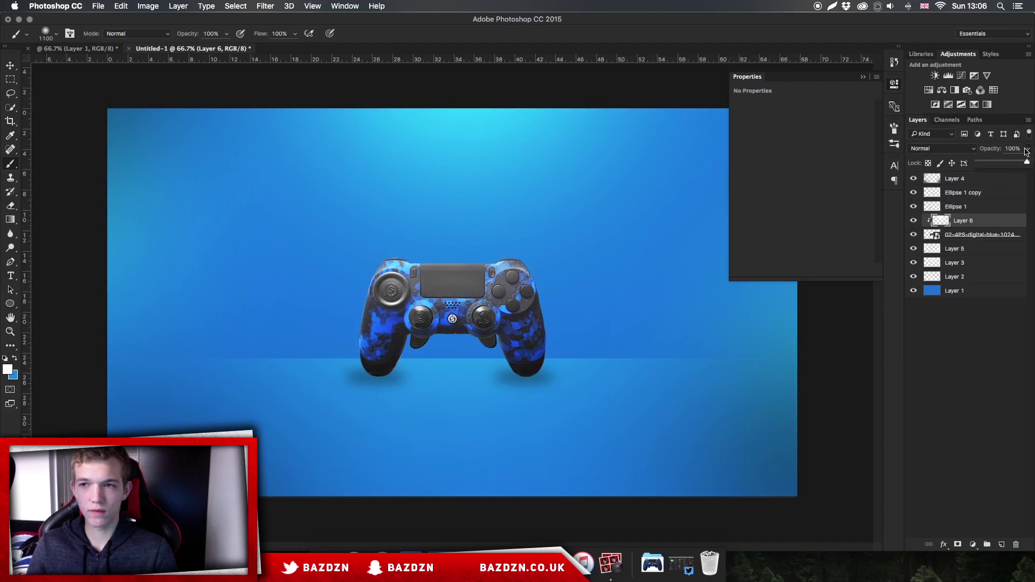
mouse_move(1008, 161)
mouse_down()
mouse_move(996, 164)
mouse_move(1031, 165)
mouse_up()
click(941, 148)
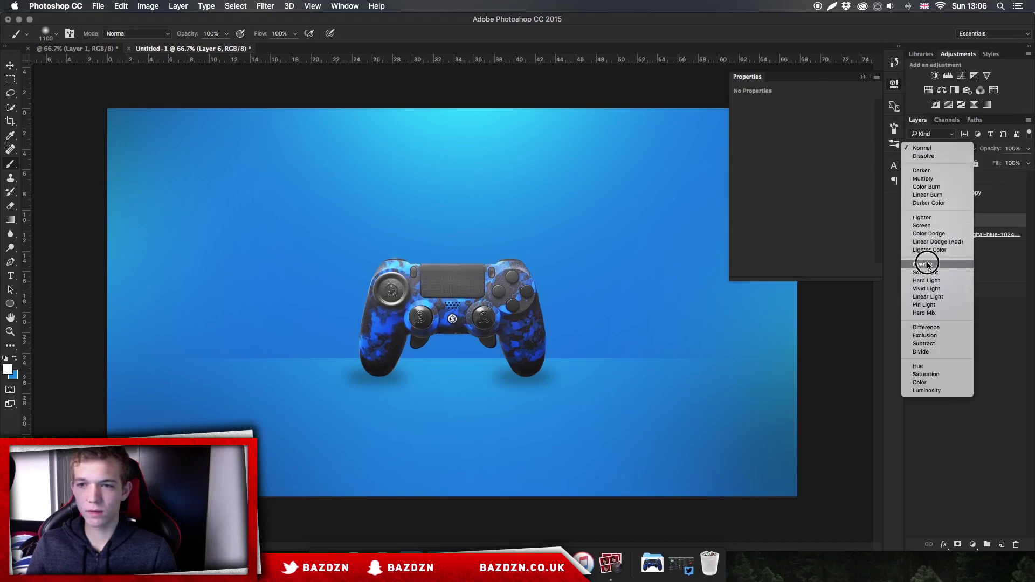
click(925, 264)
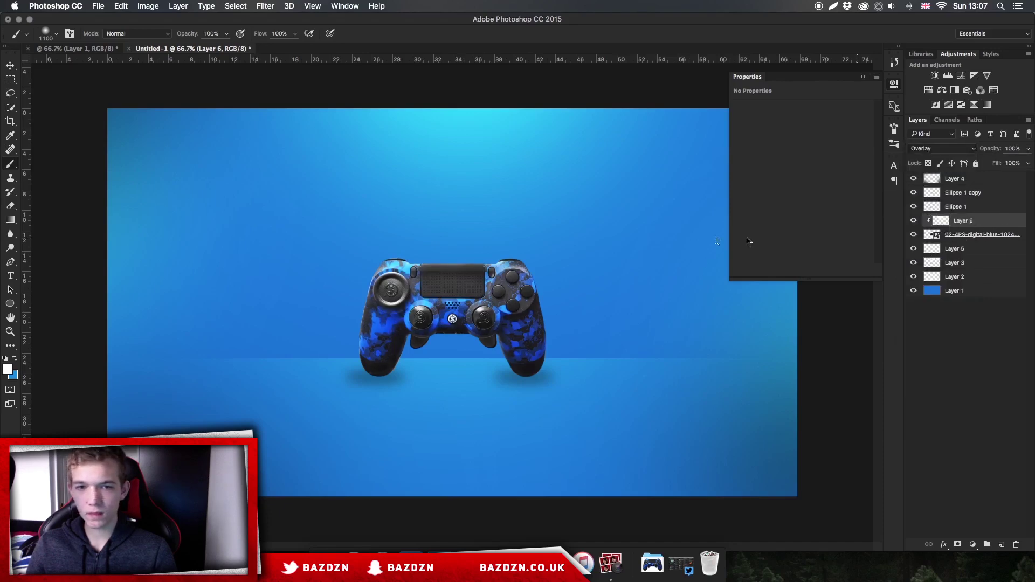
key(c)
key(v)
mouse_move(522, 210)
mouse_down()
mouse_move(528, 273)
mouse_move(526, 229)
mouse_up()
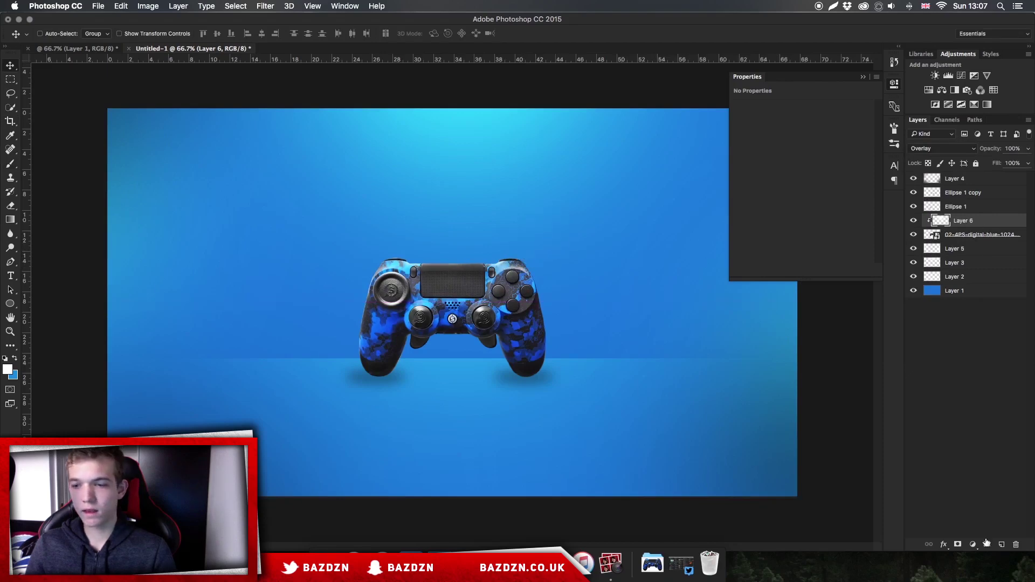
Add a new Layer 7 clipped above Layer 6 and set the foreground colour to black.
click(1006, 545)
alt+click(982, 223)
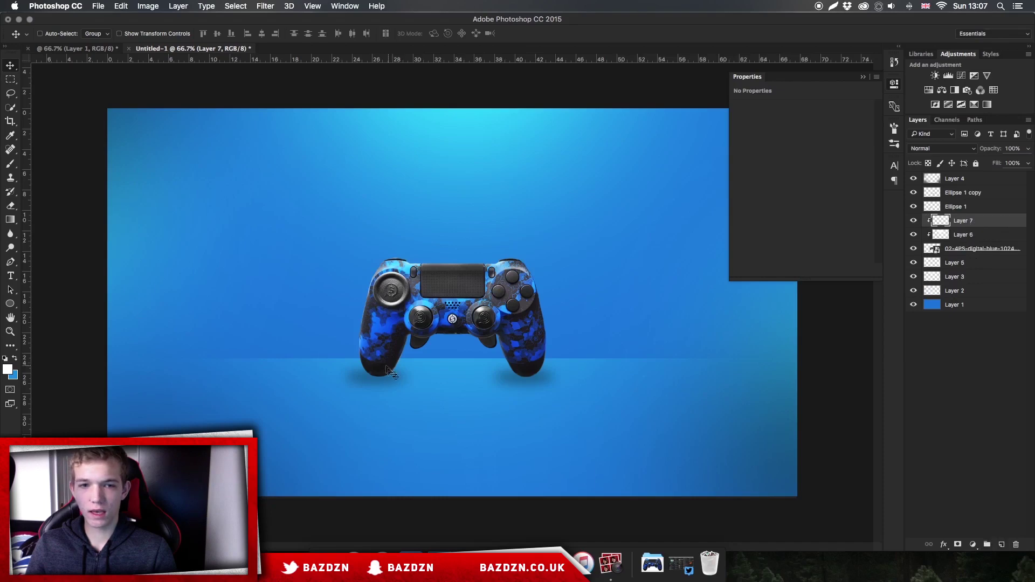
click(6, 370)
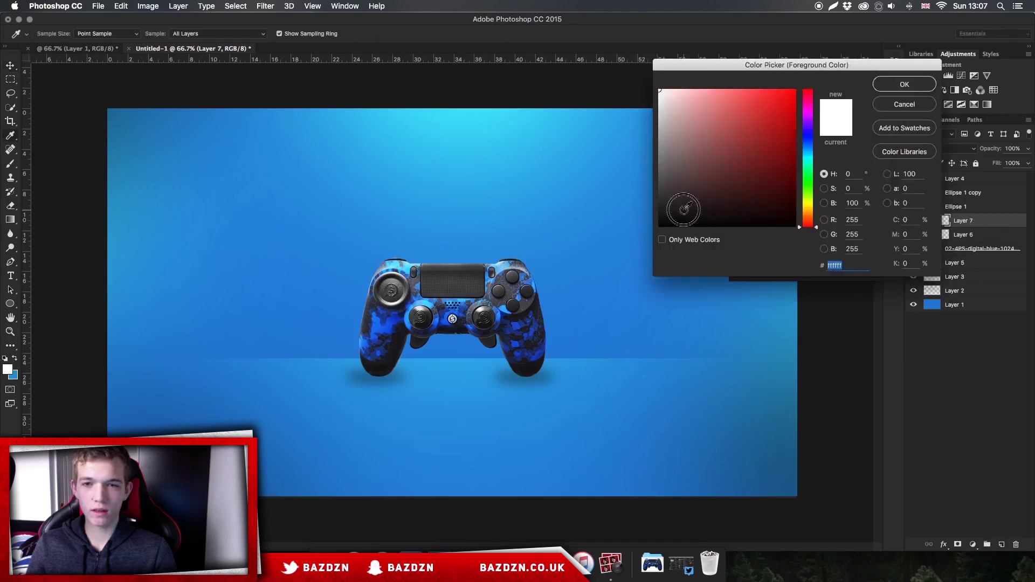
drag(682, 205, 620, 236)
key(Return)
key(v)
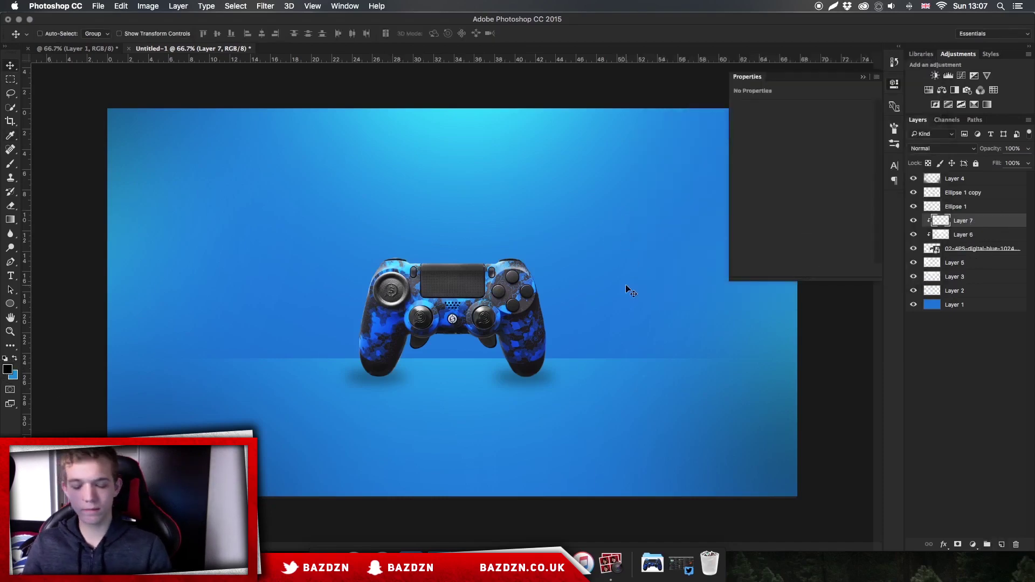
Paint black over the controller's lower half with a 600 px brush and blend it as Overlay.
key(b)
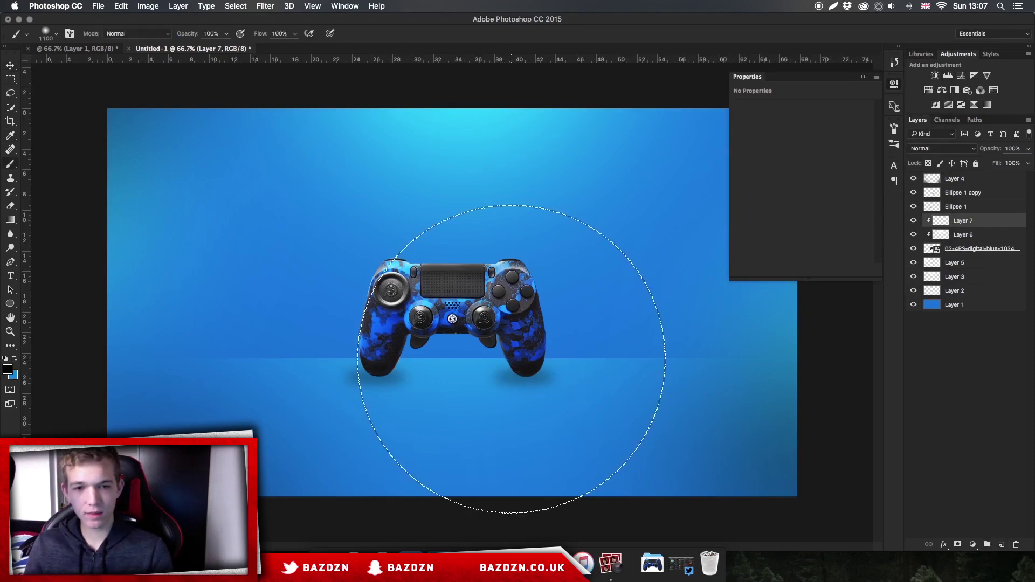
key(bracketleft)
key(bracketleft)
key(bracketleft)
key(bracketleft)
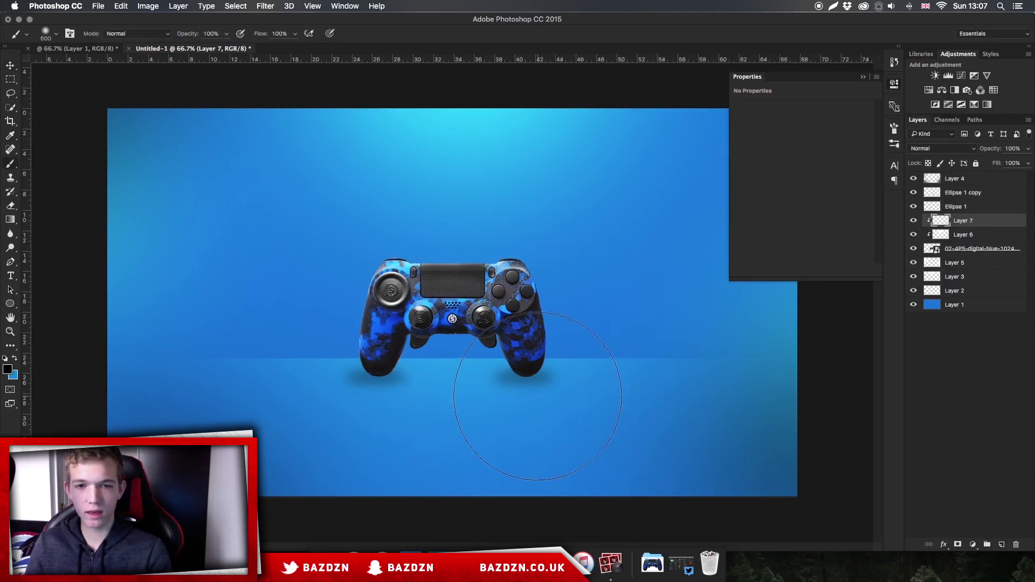
drag(370, 402, 461, 390)
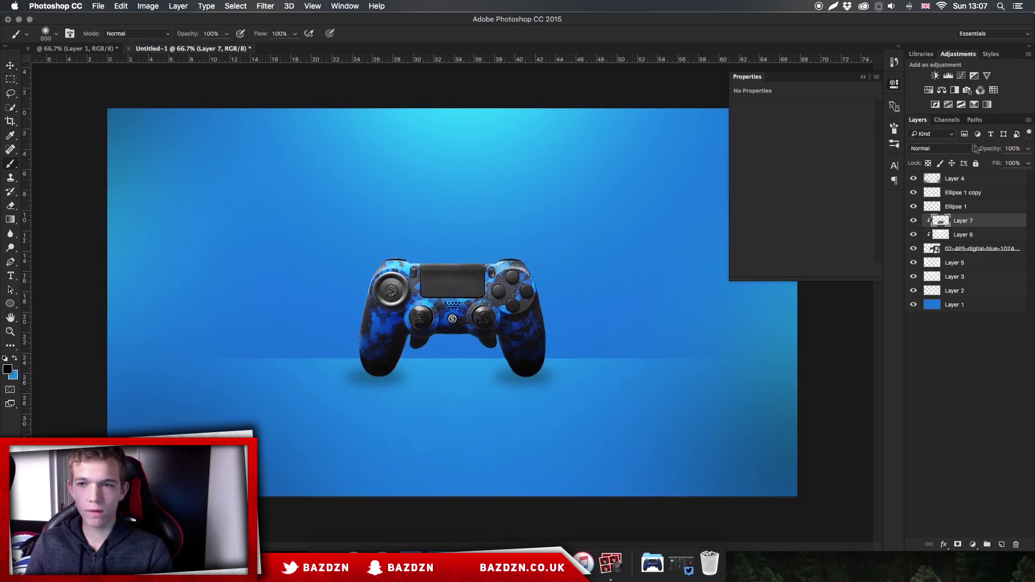
click(920, 149)
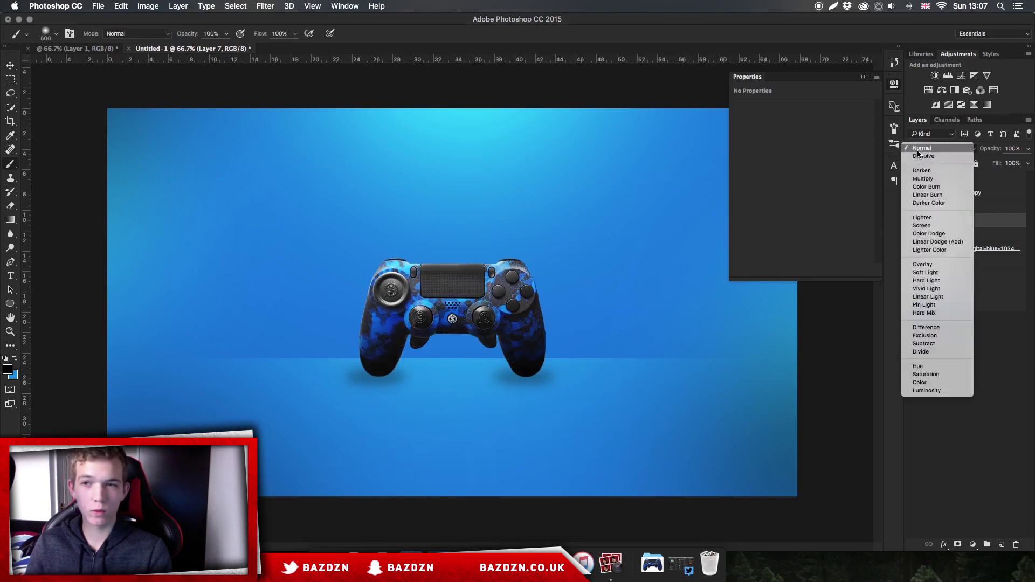
click(922, 265)
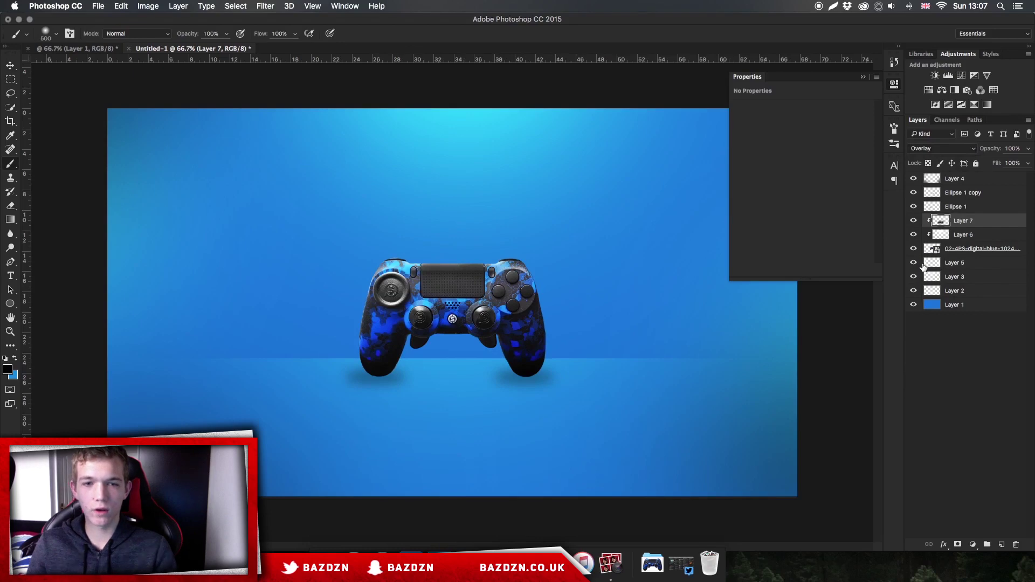
key(super+plus)
key(super+minus)
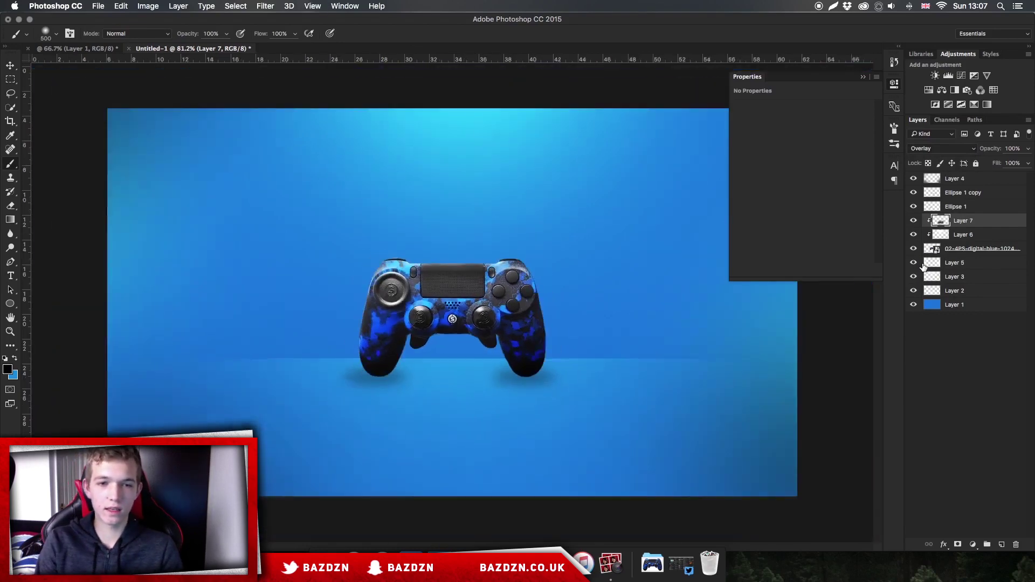
key(super+plus)
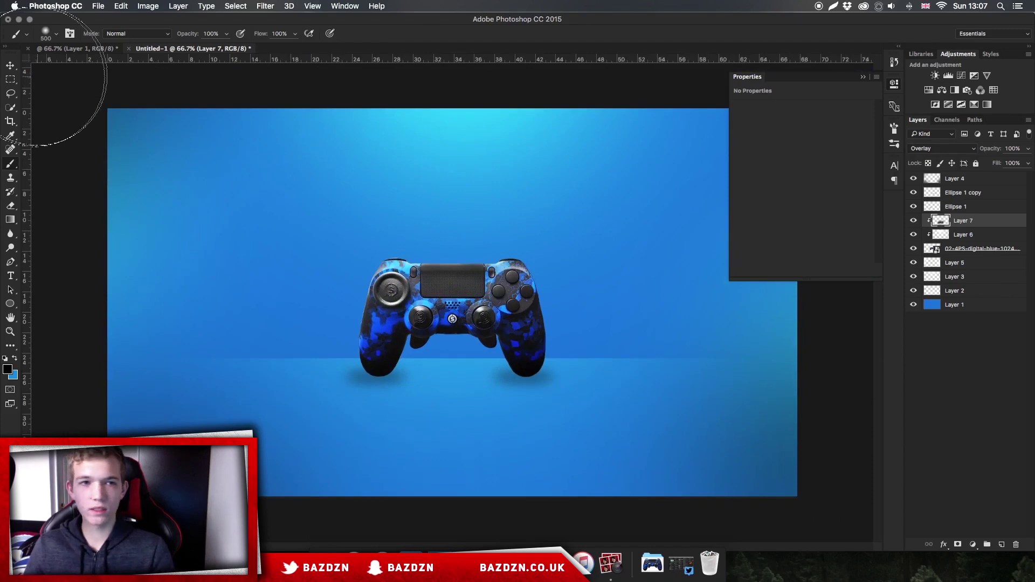
Check the finished reference document, return to Untitled-1 and open the Background Textures folder.
click(76, 48)
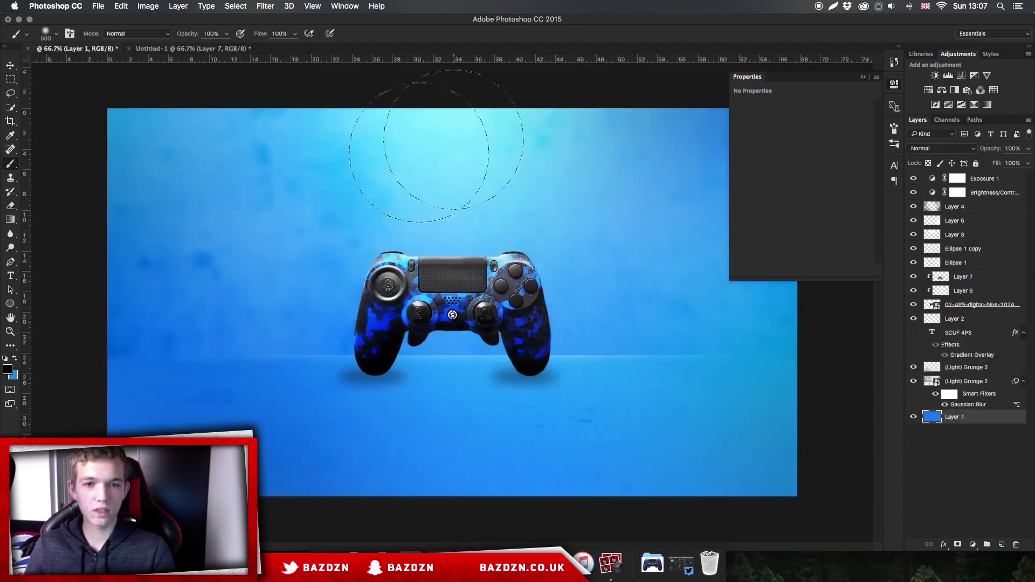
click(191, 49)
click(11, 65)
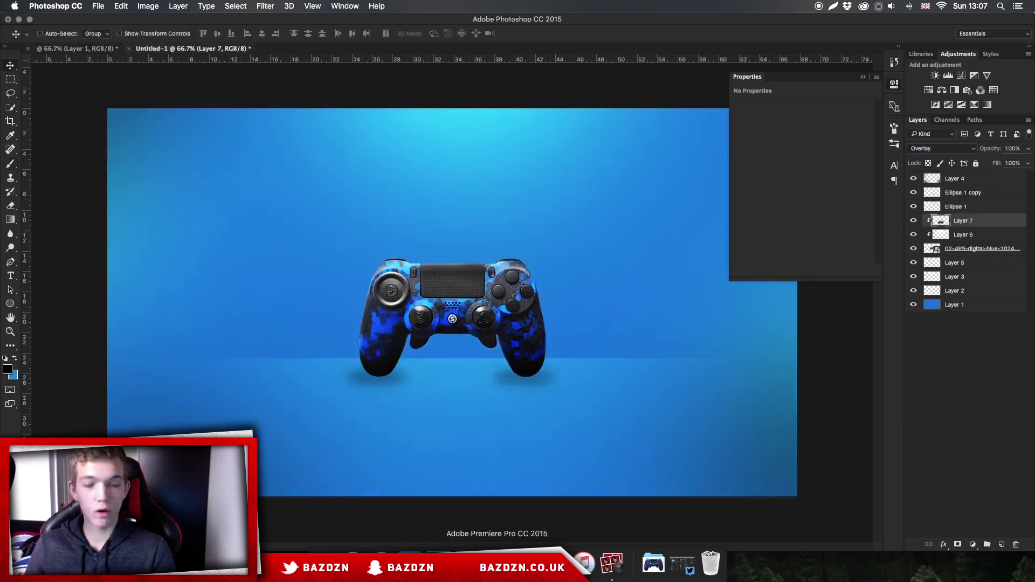
click(324, 563)
click(566, 210)
Preview the (Dark) Sparkles, (Light) Grunge, Scratches, Rough Wall and Paper textures.
click(572, 220)
click(578, 249)
click(577, 287)
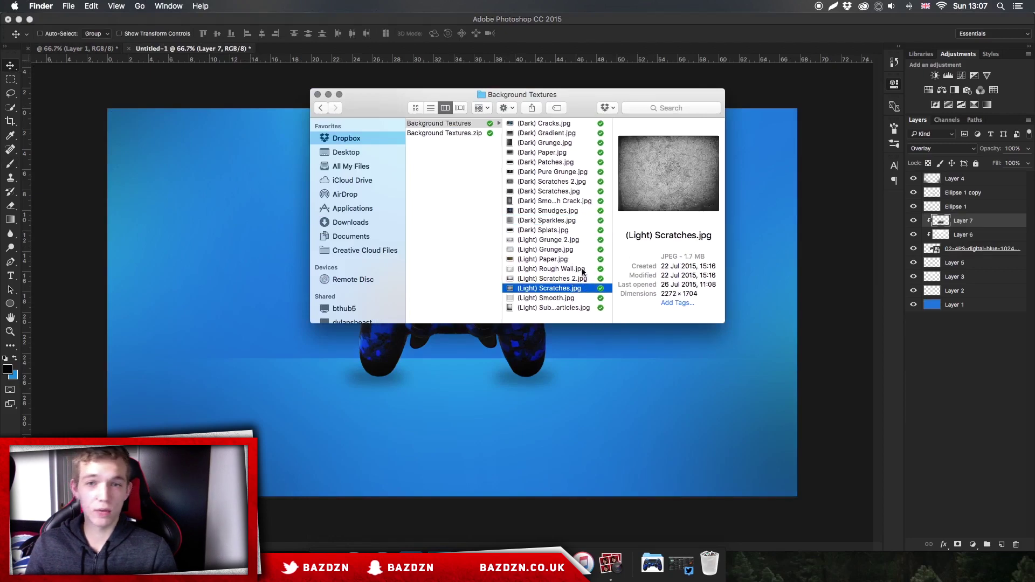
click(581, 269)
click(578, 260)
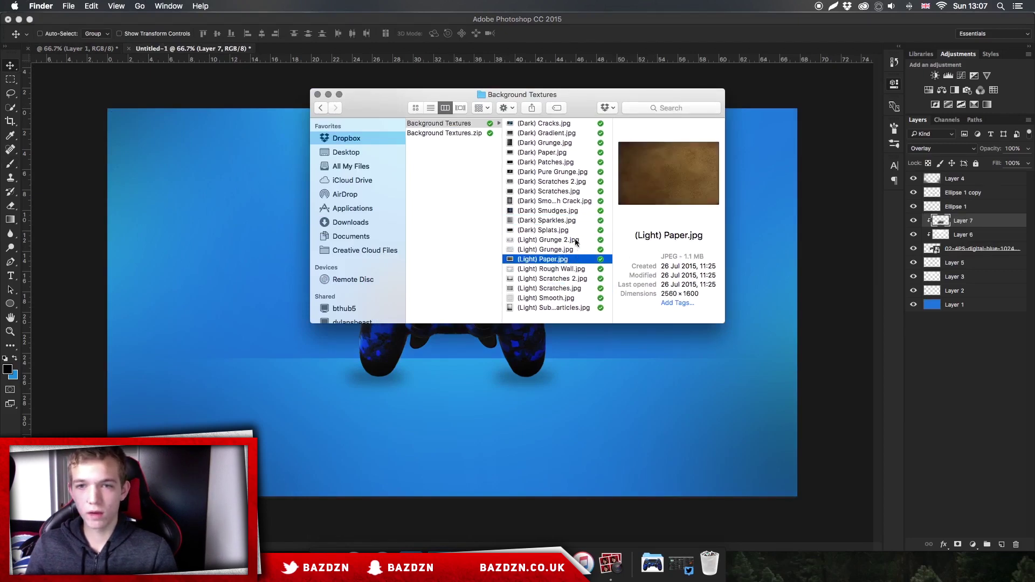
Place (Light) Grunge 2.jpg into the document and move it up over the backdrop.
click(576, 240)
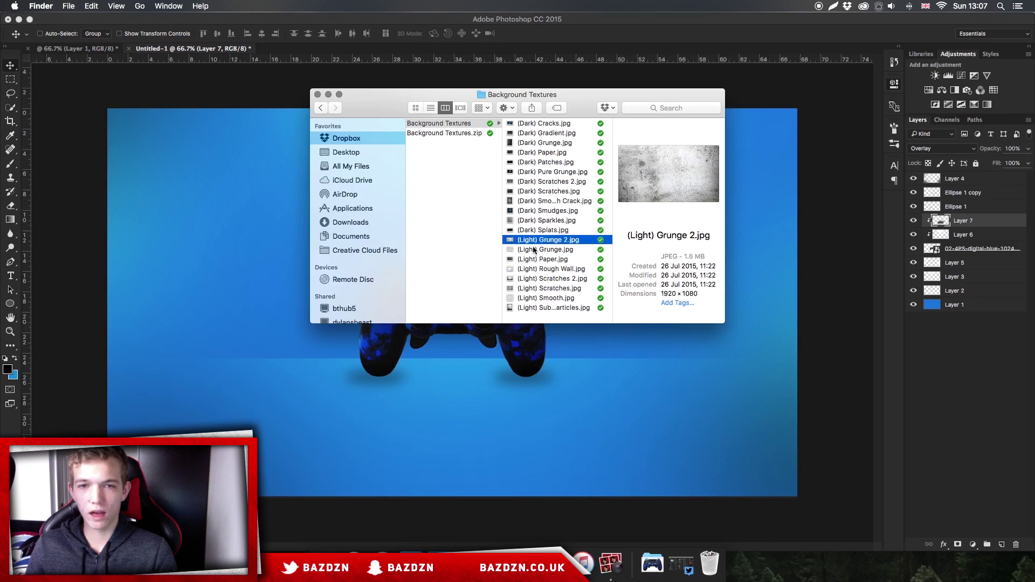
drag(547, 241, 245, 233)
drag(417, 311, 409, 173)
Commit the placed grunge texture, move it just above Layer 1, and try Luminosity at 23%.
key(Return)
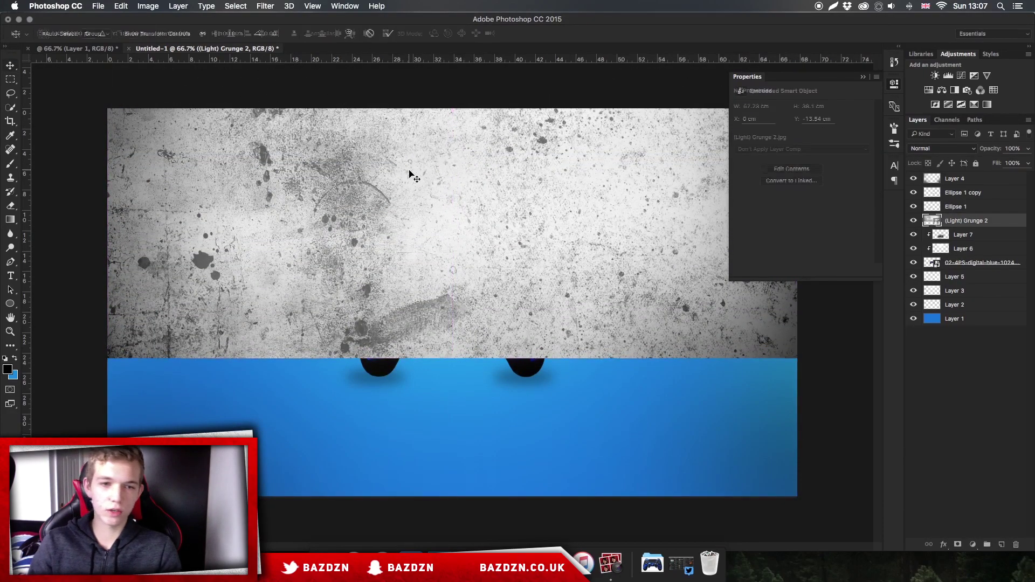
drag(984, 221, 980, 312)
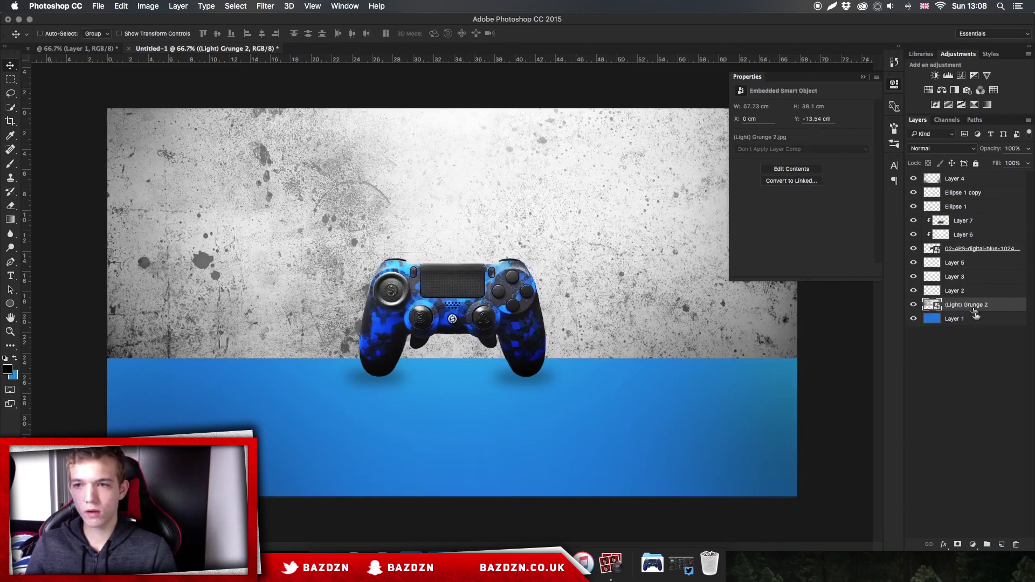
click(943, 153)
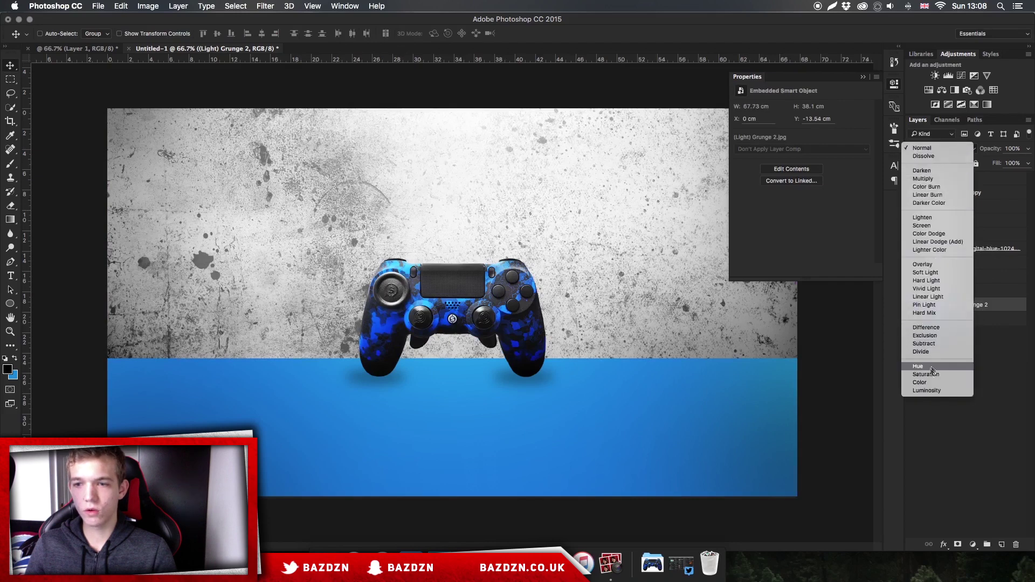
click(928, 395)
click(1028, 149)
drag(1014, 162, 990, 165)
Switch the grunge blend to Overlay at 29% opacity and nudge it slightly left.
click(931, 149)
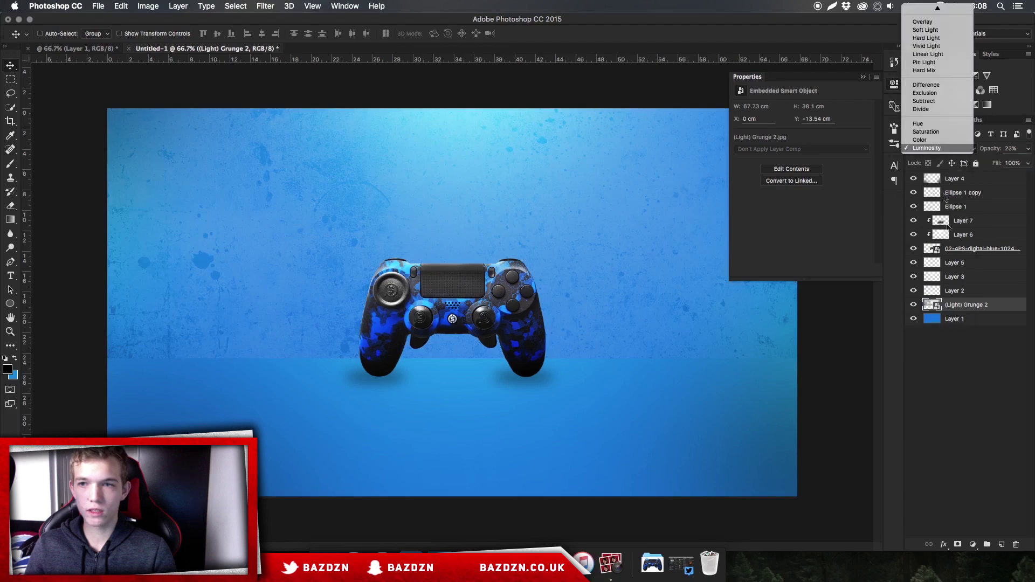
click(925, 34)
click(1027, 149)
mouse_move(989, 164)
mouse_down()
mouse_move(1007, 164)
mouse_move(993, 164)
mouse_up()
click(730, 312)
drag(729, 312, 727, 322)
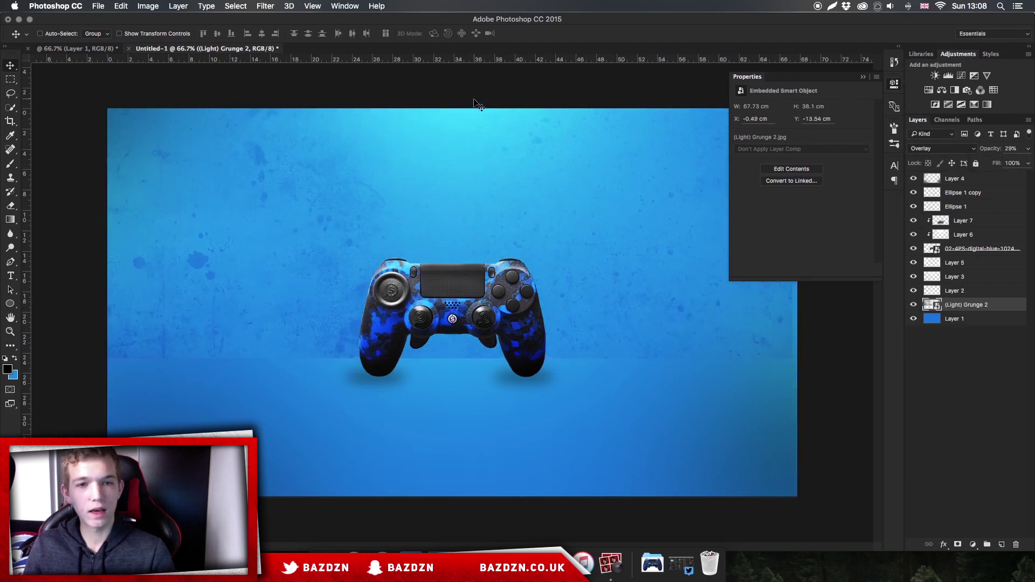
click(863, 77)
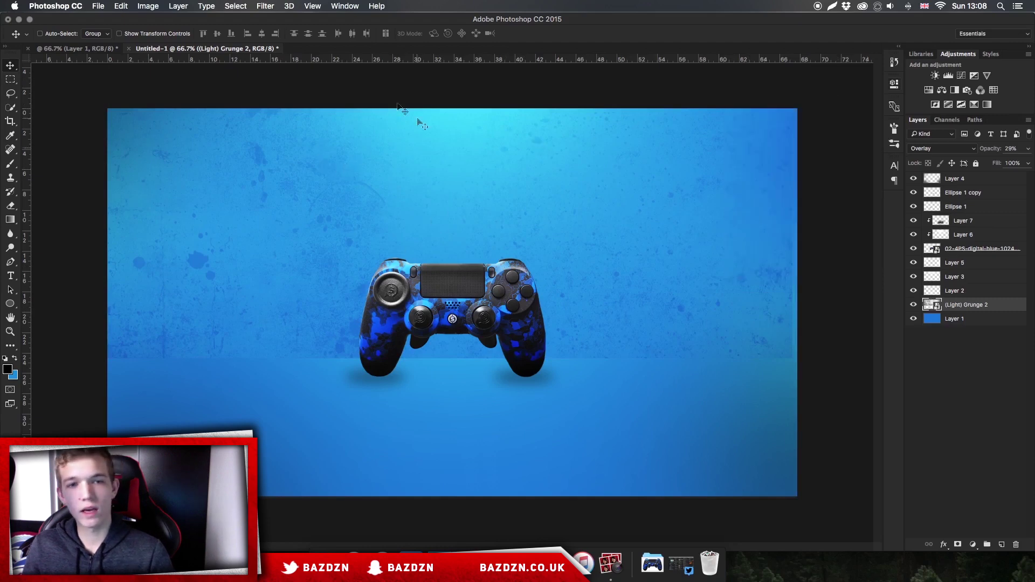
Soften the grunge backdrop with a Gaussian Blur of about 10 pixels.
click(265, 6)
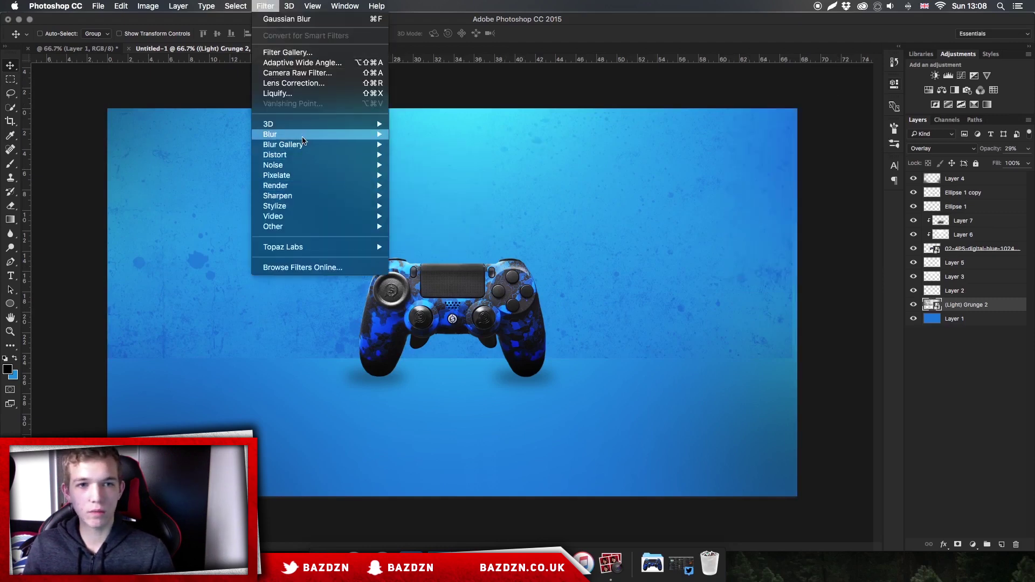
mouse_move(323, 134)
click(427, 175)
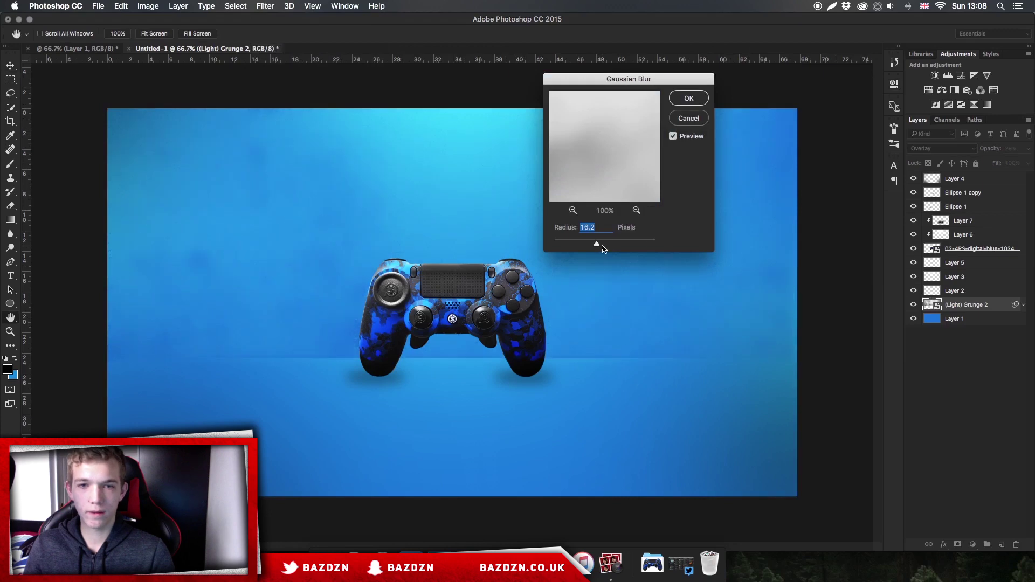
drag(586, 245, 595, 245)
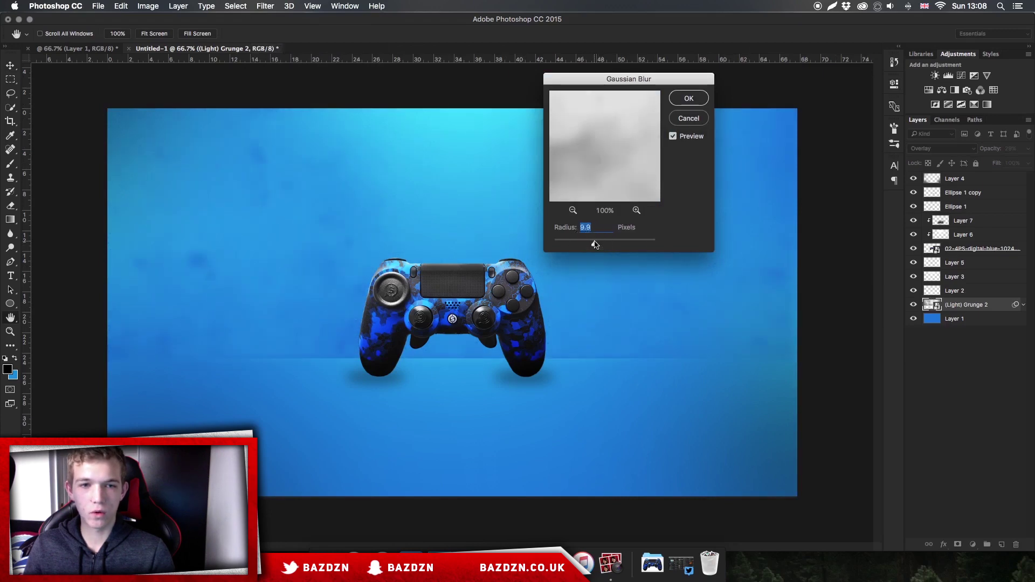
click(690, 99)
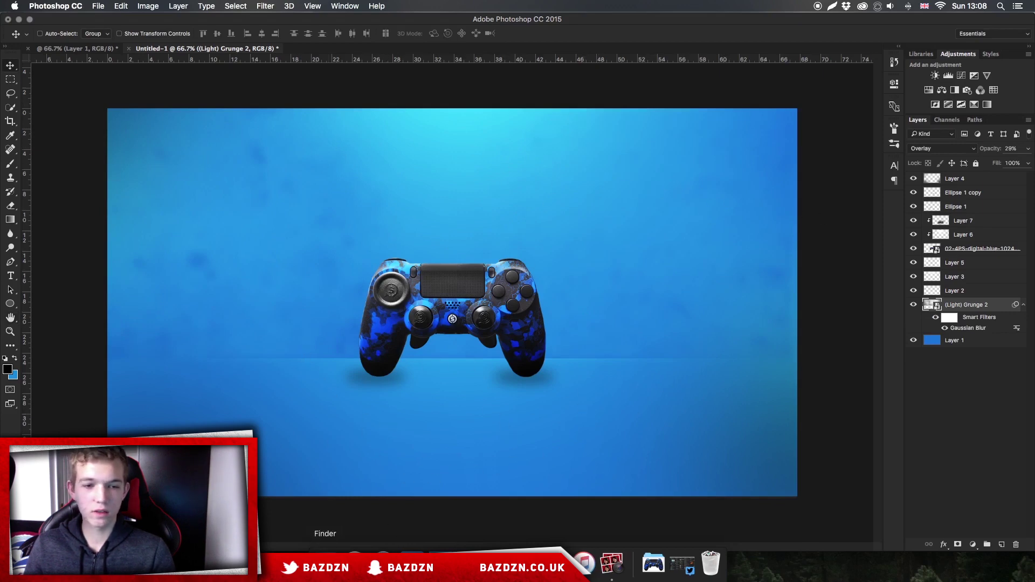
Place another copy of (Light) Grunge 2.jpg and move it down over the floor.
click(325, 564)
drag(559, 241, 335, 410)
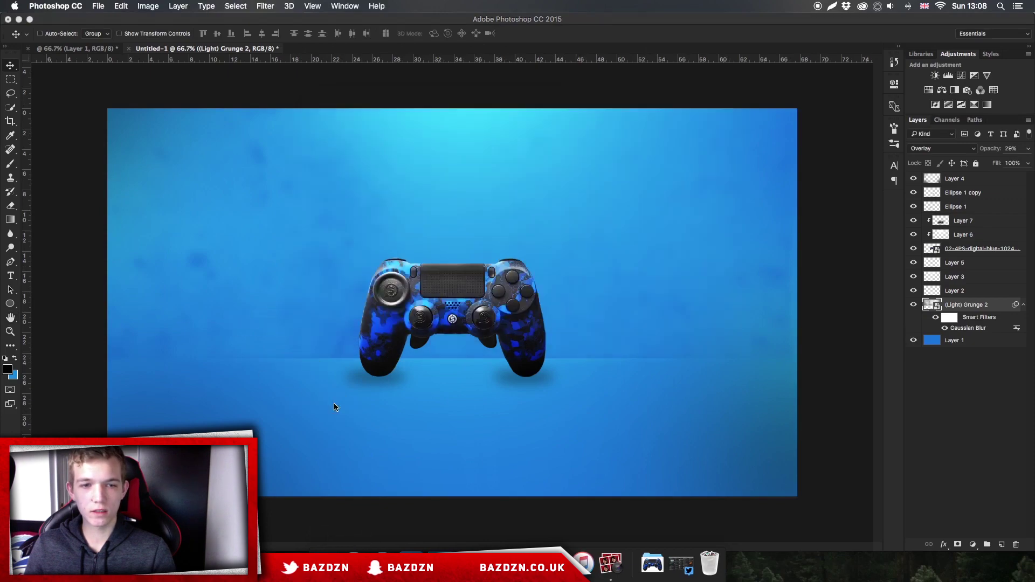
mouse_move(504, 425)
mouse_down()
mouse_move(499, 496)
mouse_move(510, 498)
mouse_move(510, 396)
mouse_move(511, 472)
mouse_move(514, 430)
mouse_up()
Apply a Perspective transform widening the floor texture's bottom edge so it recedes.
key(Return)
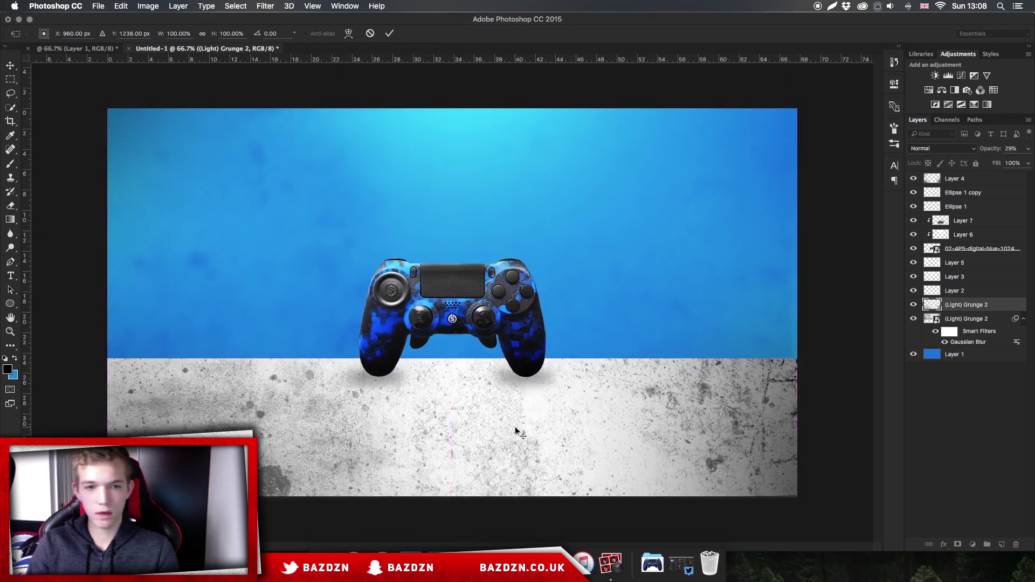
key(super+minus)
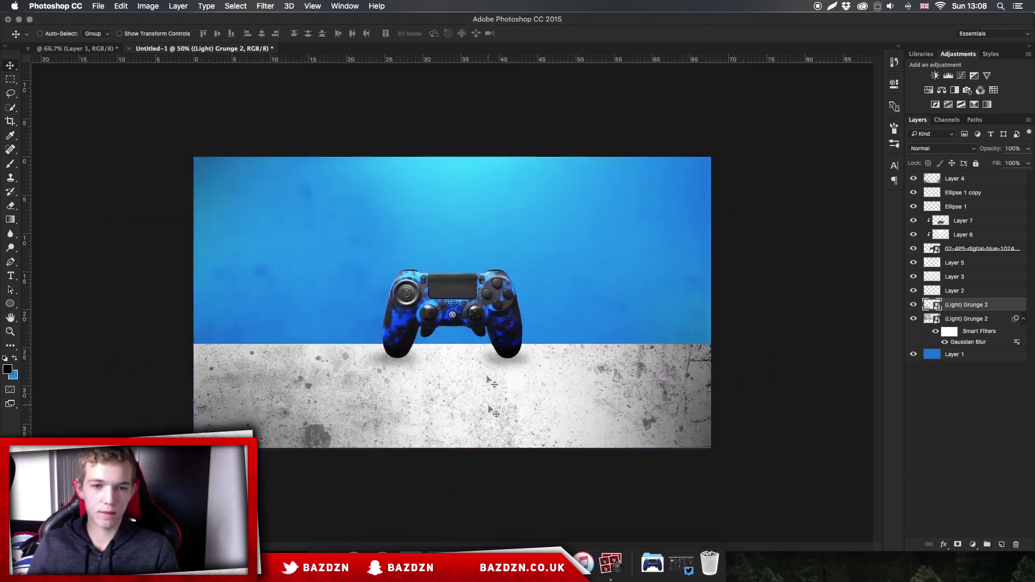
click(118, 6)
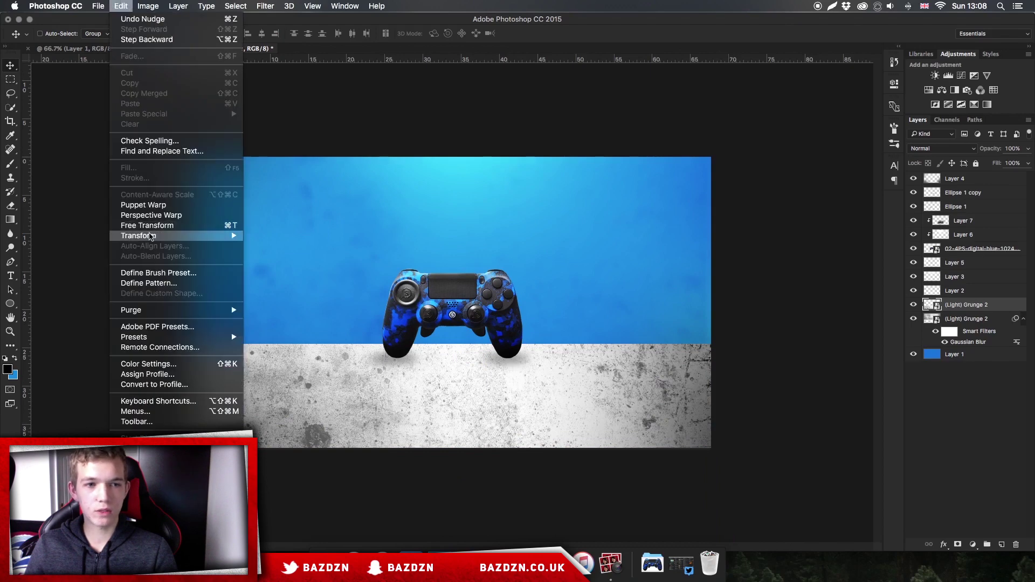
mouse_move(216, 235)
click(276, 294)
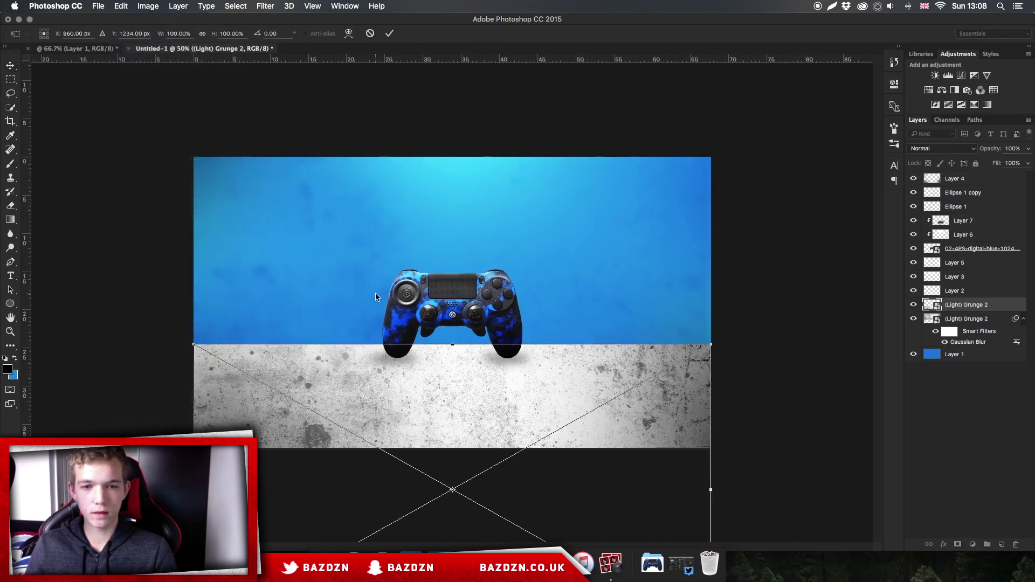
key(super+minus)
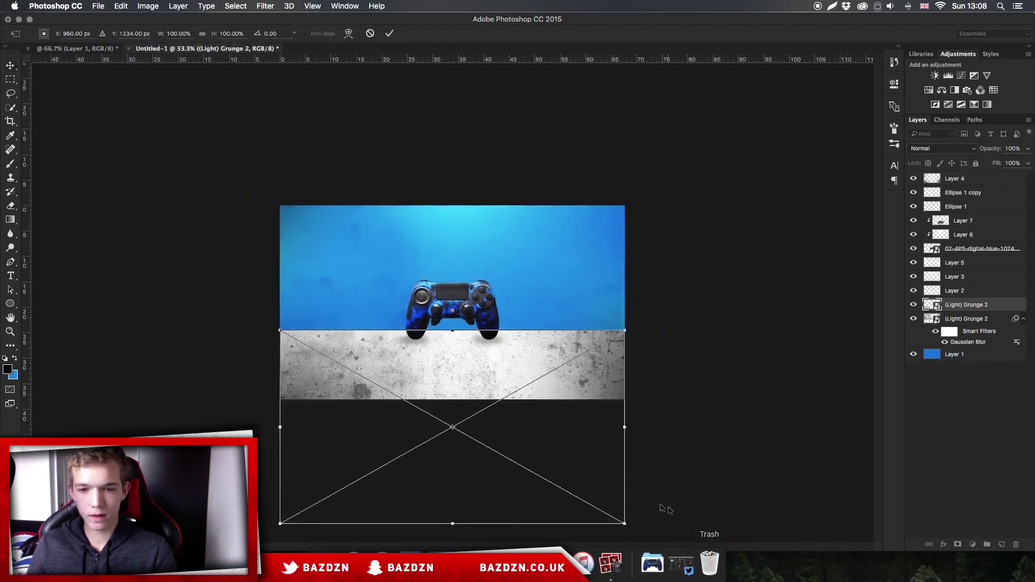
drag(626, 524, 965, 323)
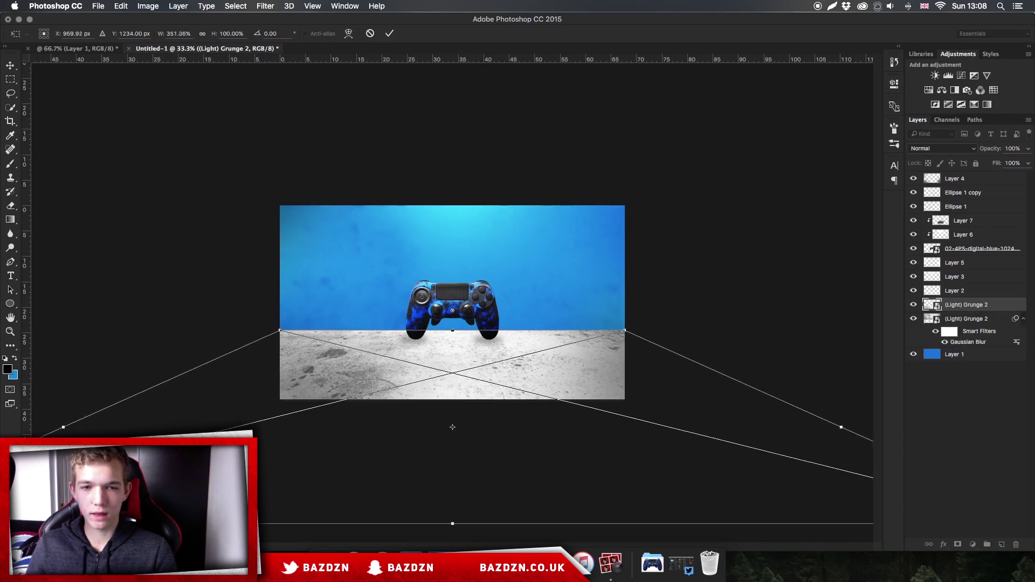
key(Return)
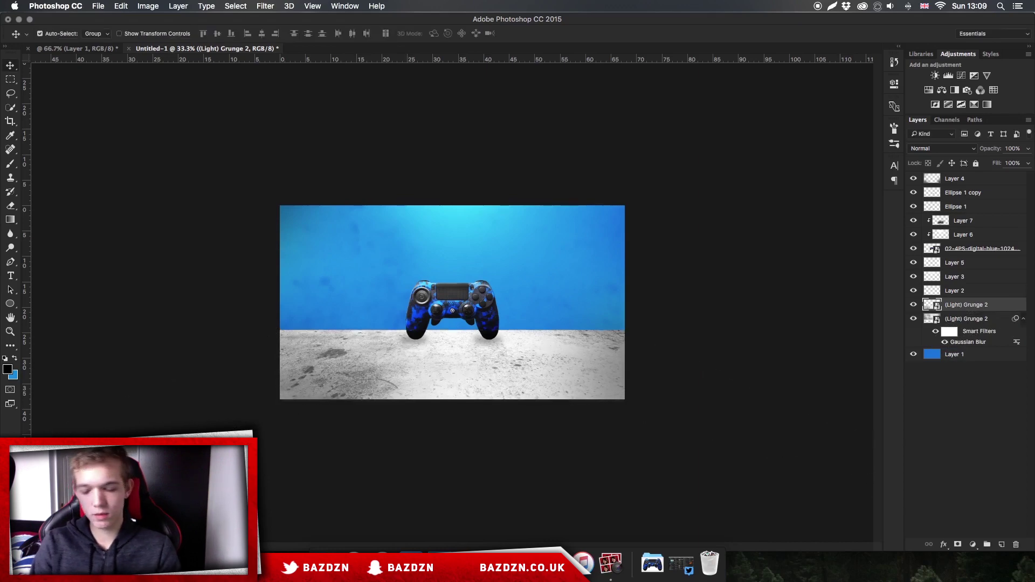
key(super+plus)
Blend the floor grunge layer in Overlay mode at 59% opacity.
click(943, 149)
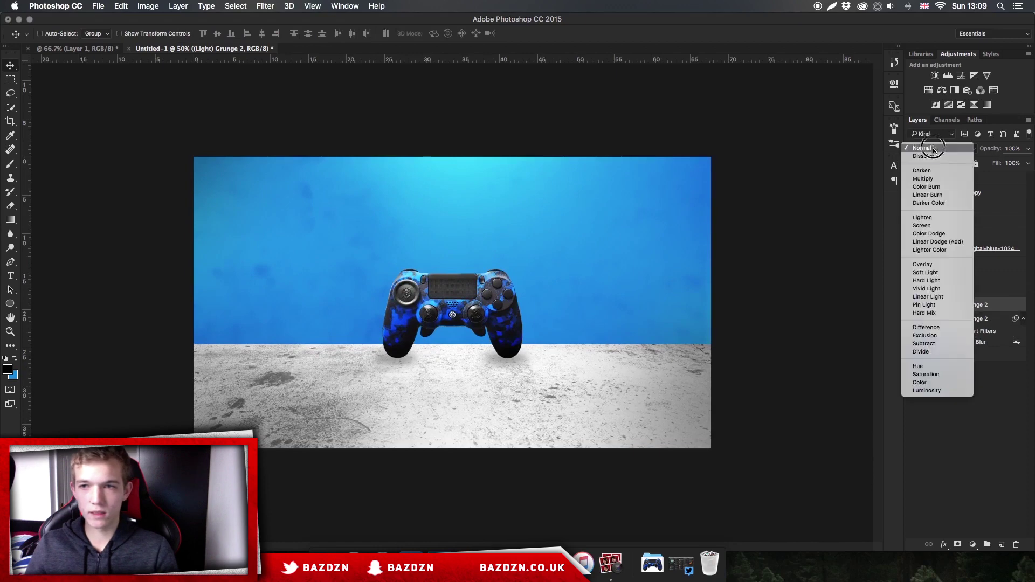
super+click(928, 263)
click(942, 148)
click(931, 266)
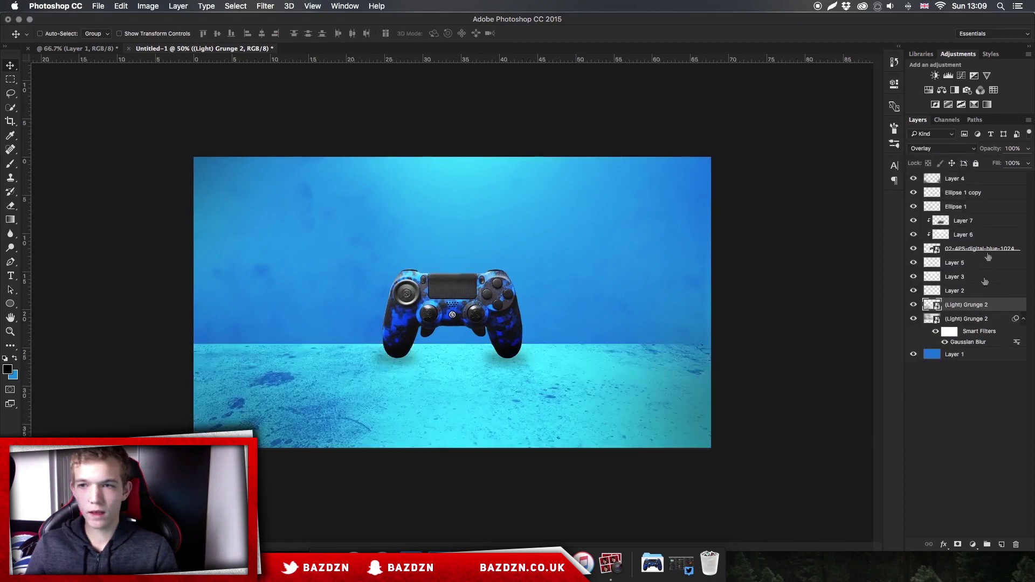
click(1029, 148)
drag(1027, 163, 1007, 165)
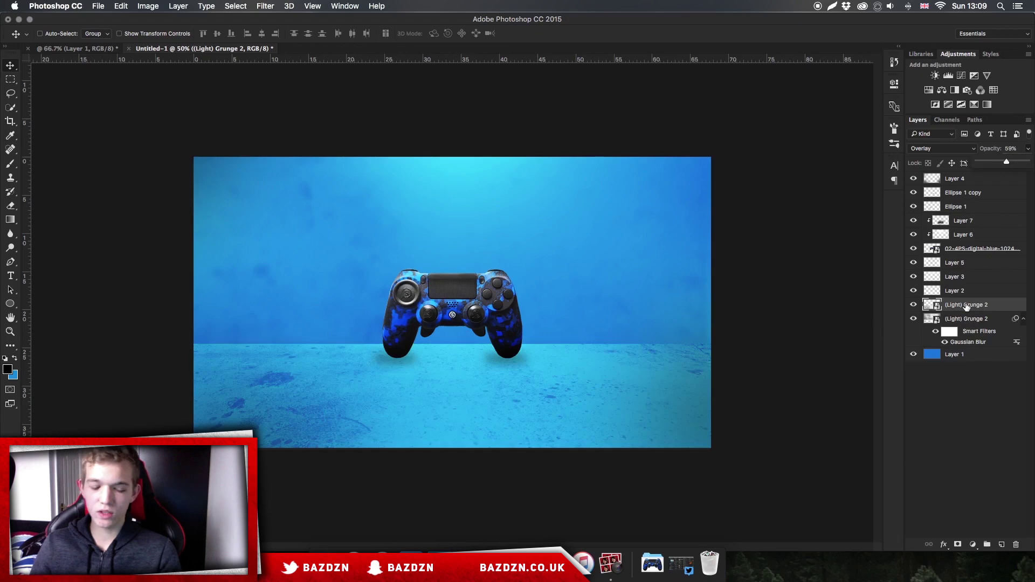
Blur the floor grunge by 9.9 pixels, lower its opacity to 24%, and select Layer 4.
key(super+alt+f)
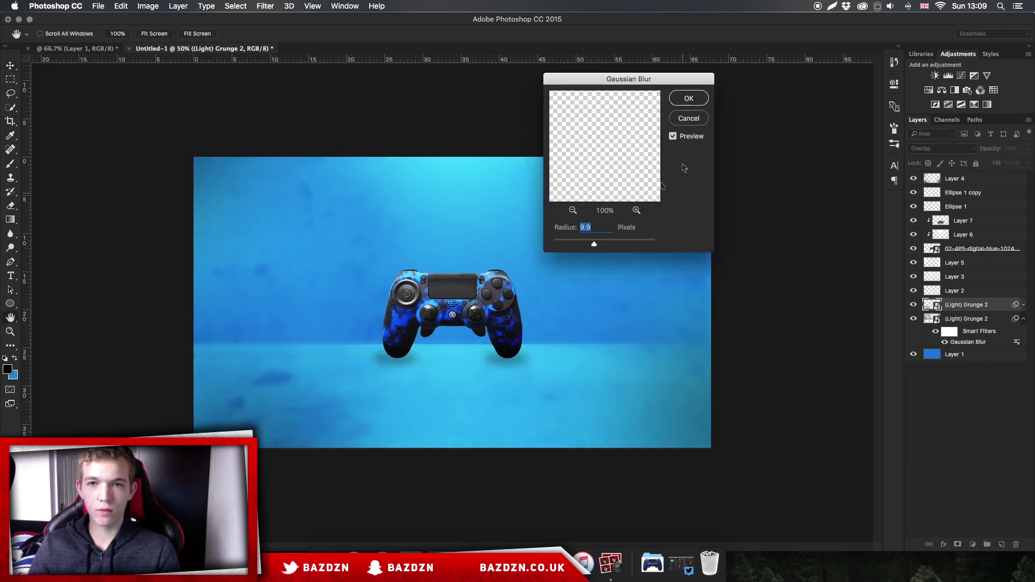
click(684, 98)
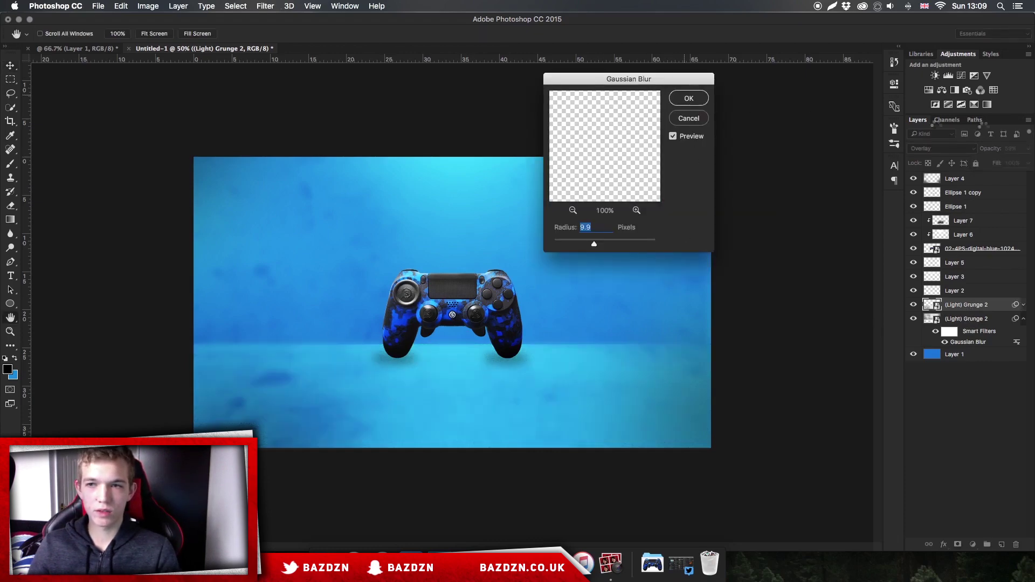
click(1028, 148)
drag(1007, 161, 991, 164)
key(super)
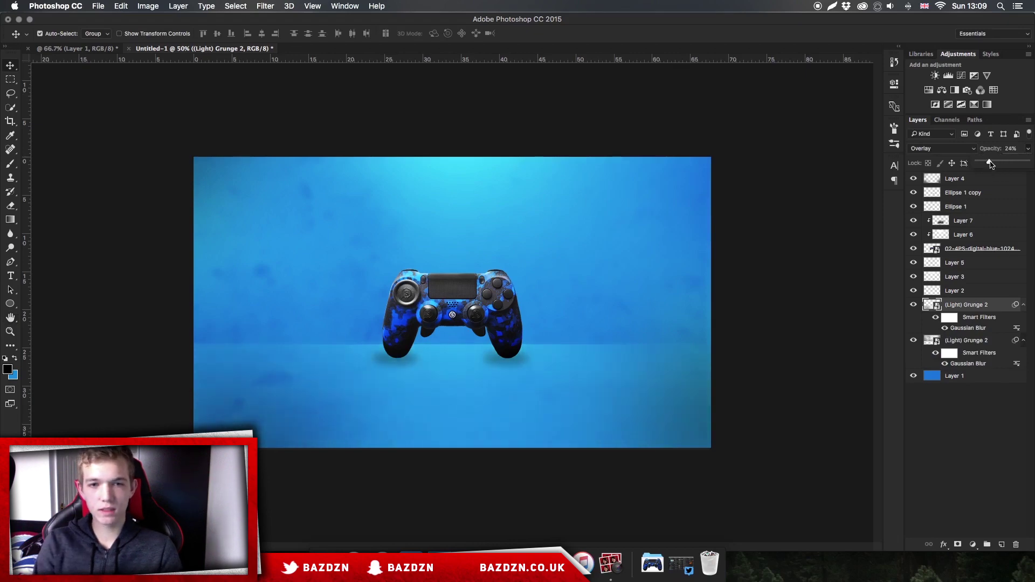
key(super+equal)
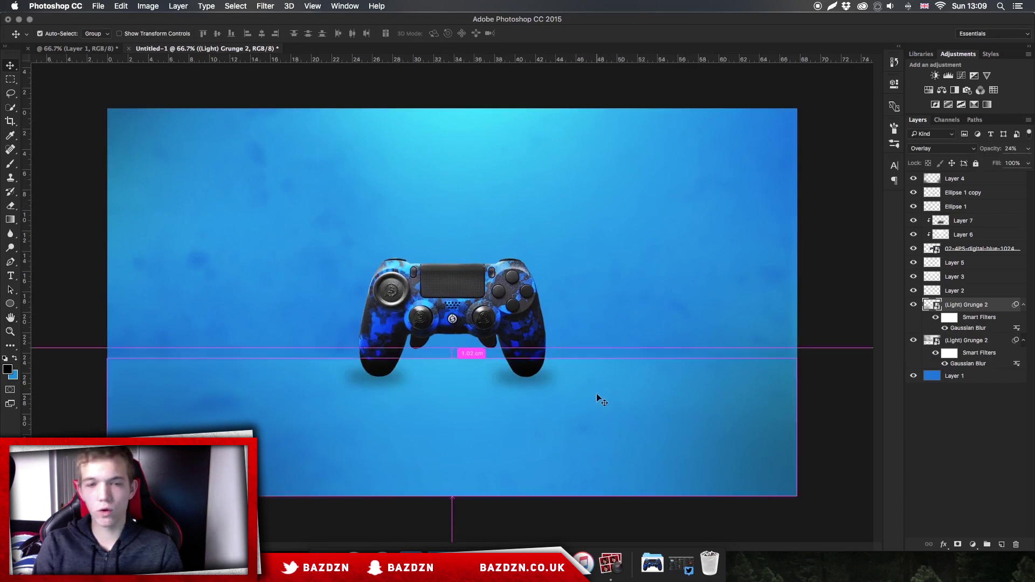
key(super+minus)
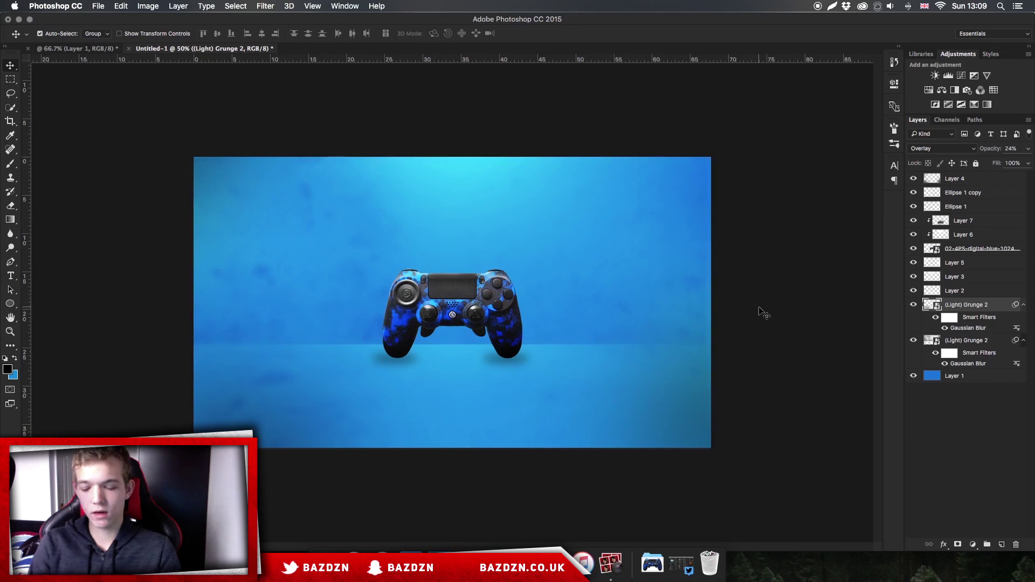
key(super+equal)
click(978, 179)
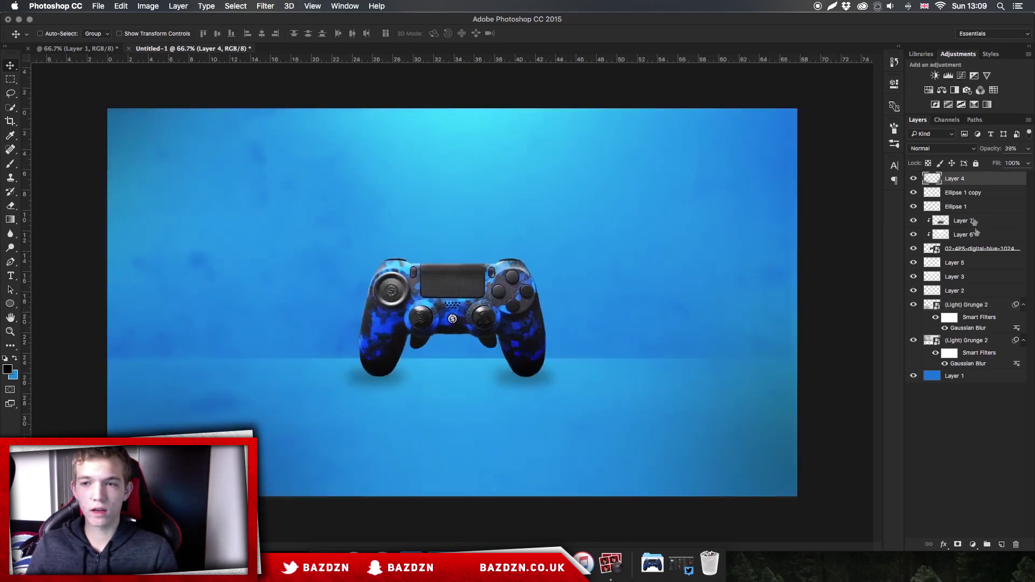
Add a brightening Brightness/Contrast layer, then an Exposure layer at +0.17 with gamma 0.88.
click(934, 77)
mouse_move(807, 138)
mouse_down()
mouse_move(804, 157)
mouse_move(833, 158)
mouse_move(788, 135)
mouse_move(808, 135)
mouse_move(841, 159)
mouse_move(813, 158)
mouse_move(804, 136)
mouse_up()
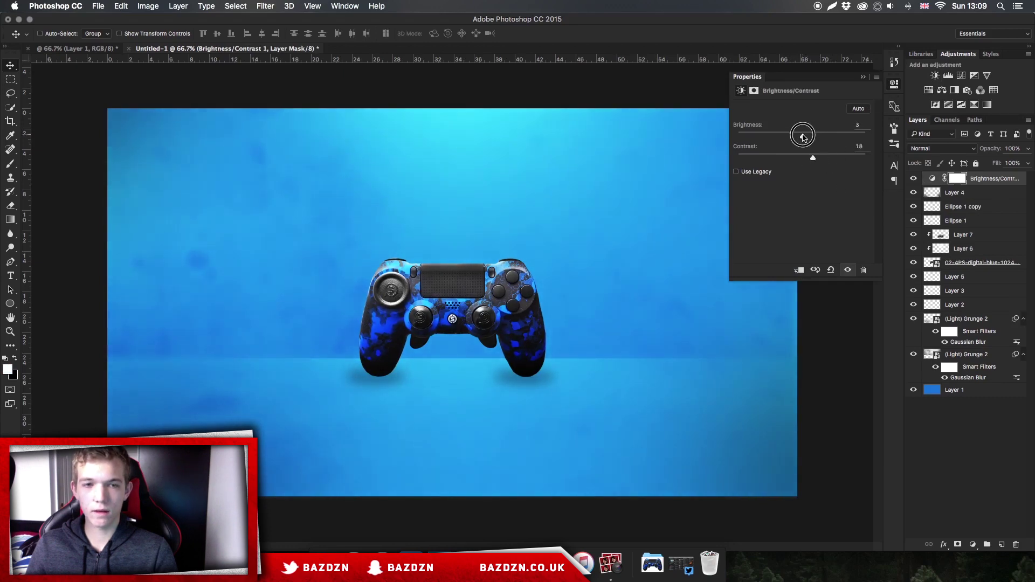
click(974, 77)
mouse_move(802, 179)
mouse_down()
mouse_move(820, 179)
mouse_move(812, 181)
mouse_up()
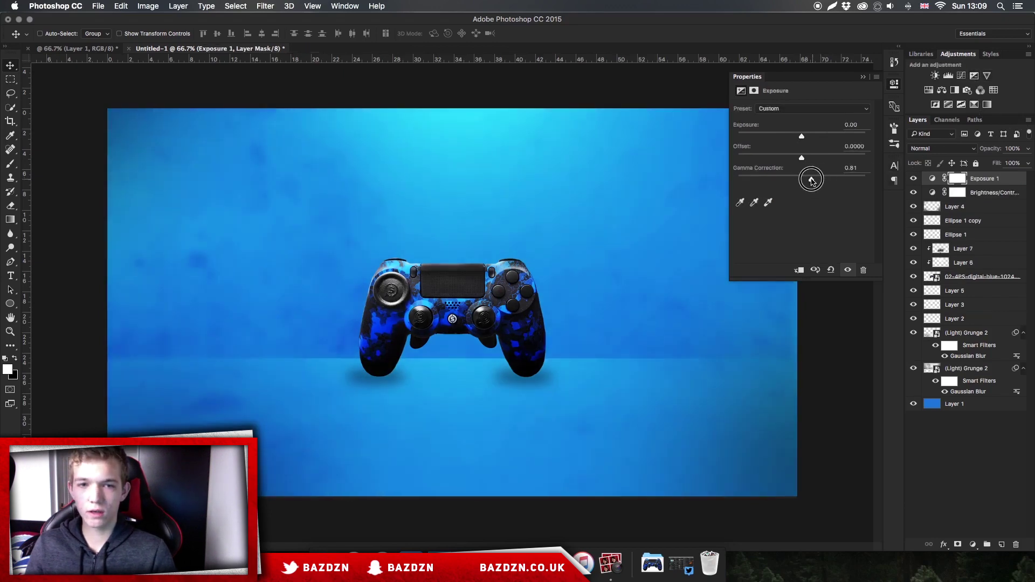
drag(805, 141, 803, 140)
drag(812, 179, 808, 182)
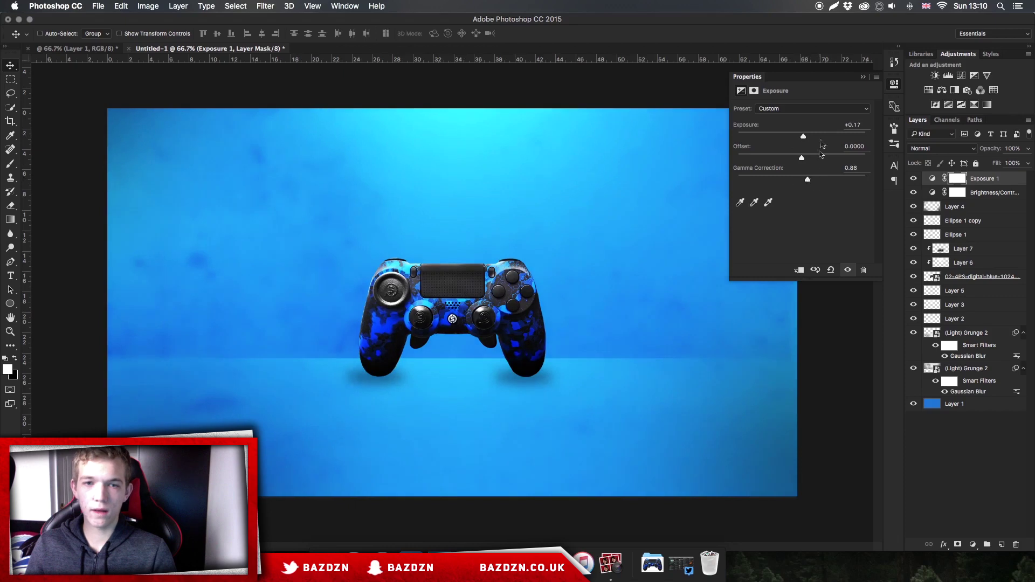
click(862, 76)
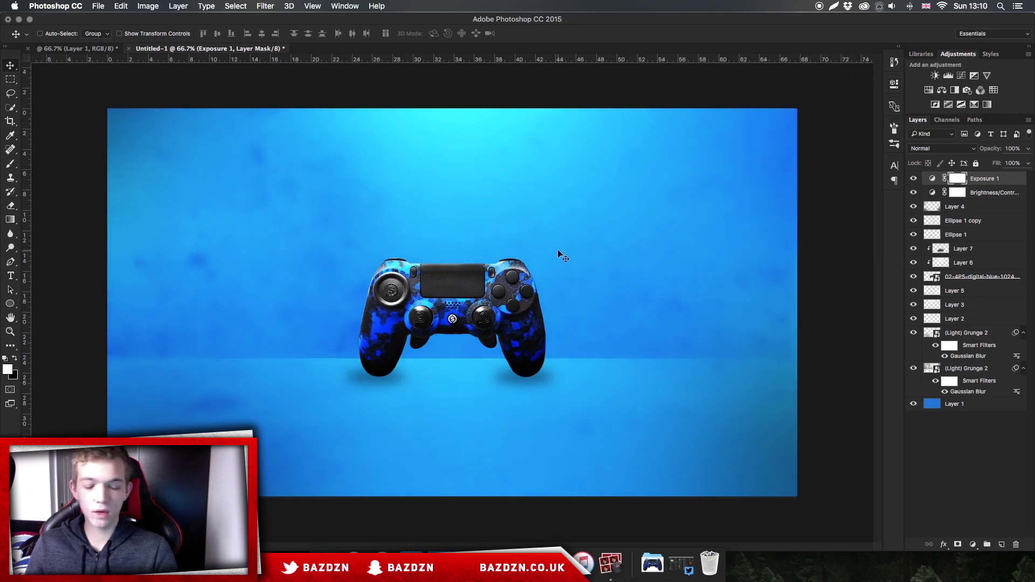
Create a SCUF 4PS text layer above the controller, enlarge it, and colour it sampled blue.
key(t)
click(439, 222)
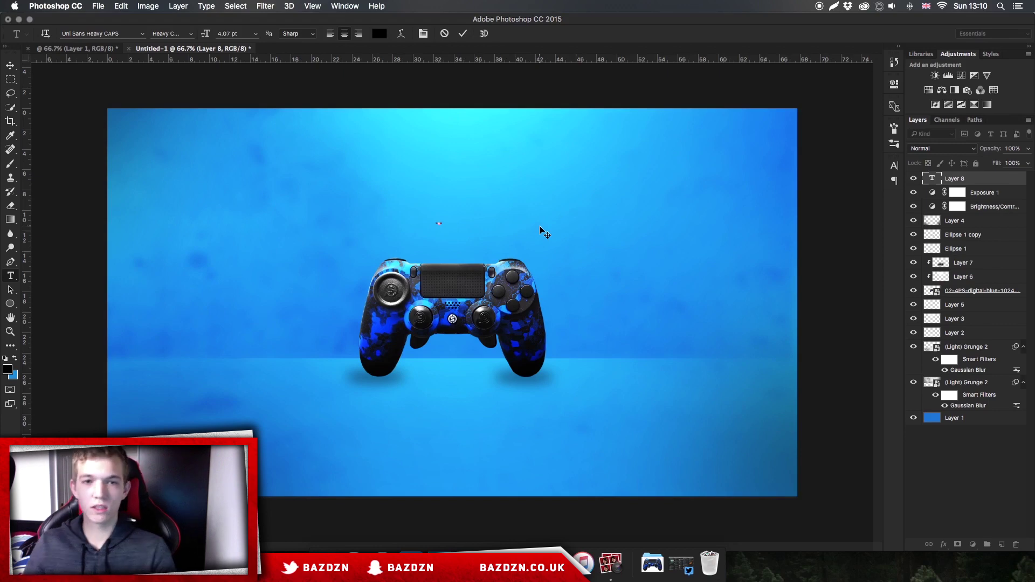
drag(442, 218, 561, 200)
click(379, 33)
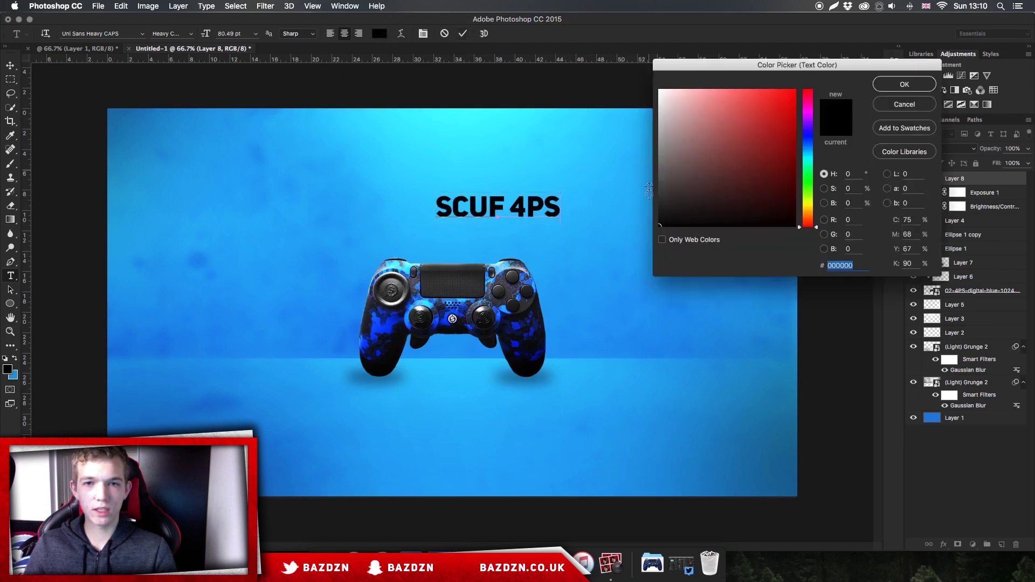
click(675, 310)
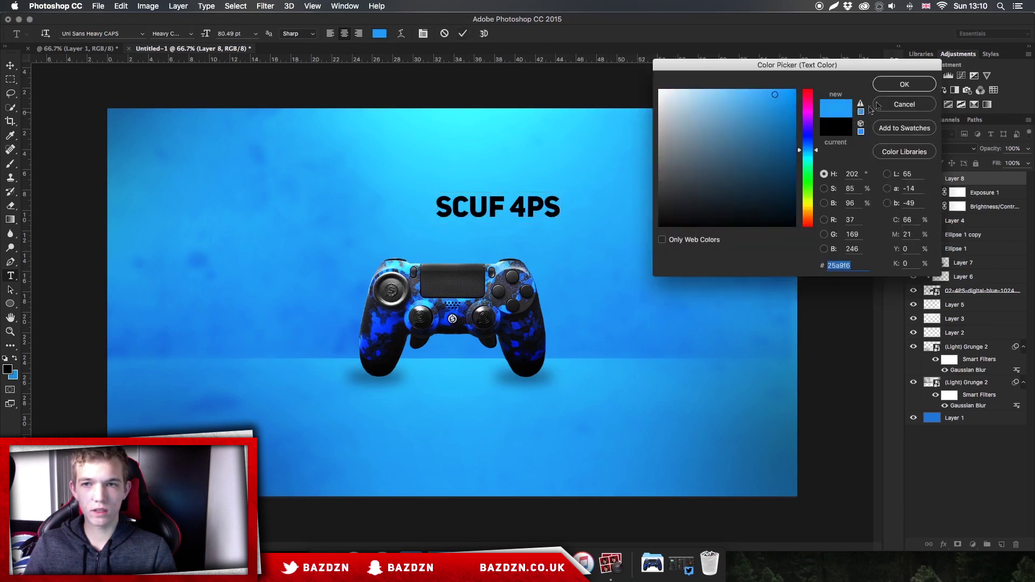
click(878, 85)
Recolour the SCUF 4PS title, trying a deeper blue before settling on black.
triple_click(530, 194)
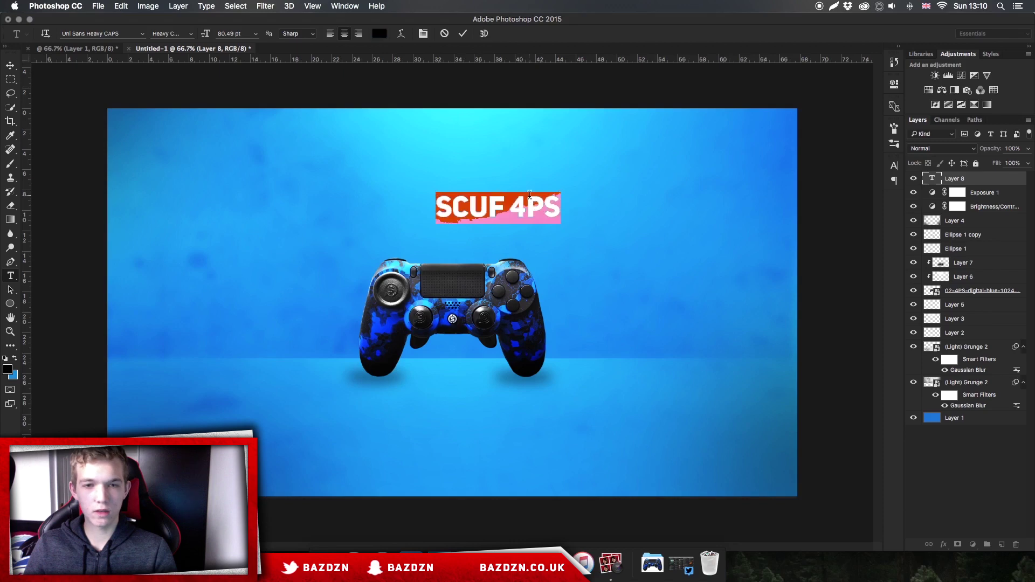
click(380, 34)
click(327, 269)
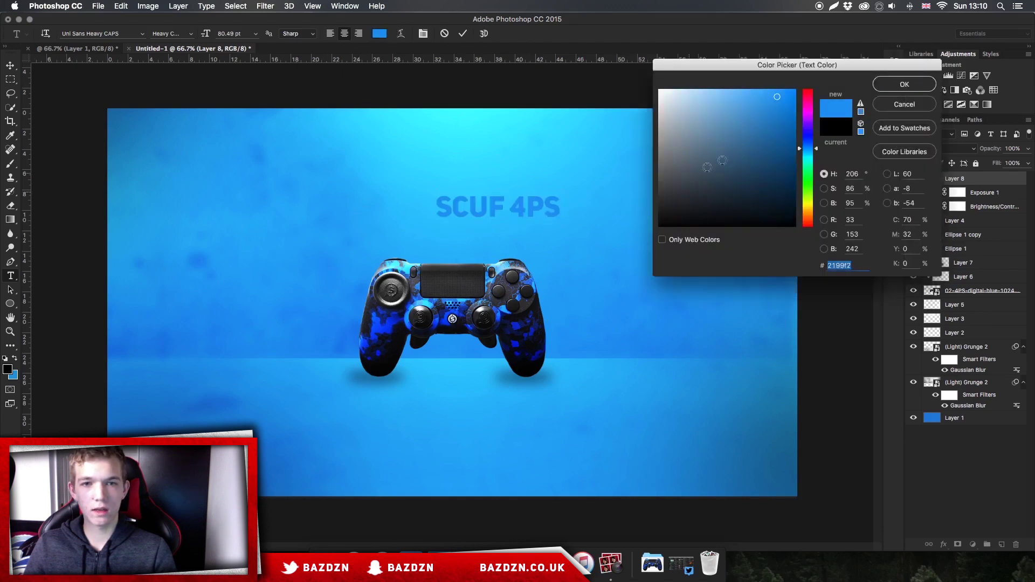
click(892, 85)
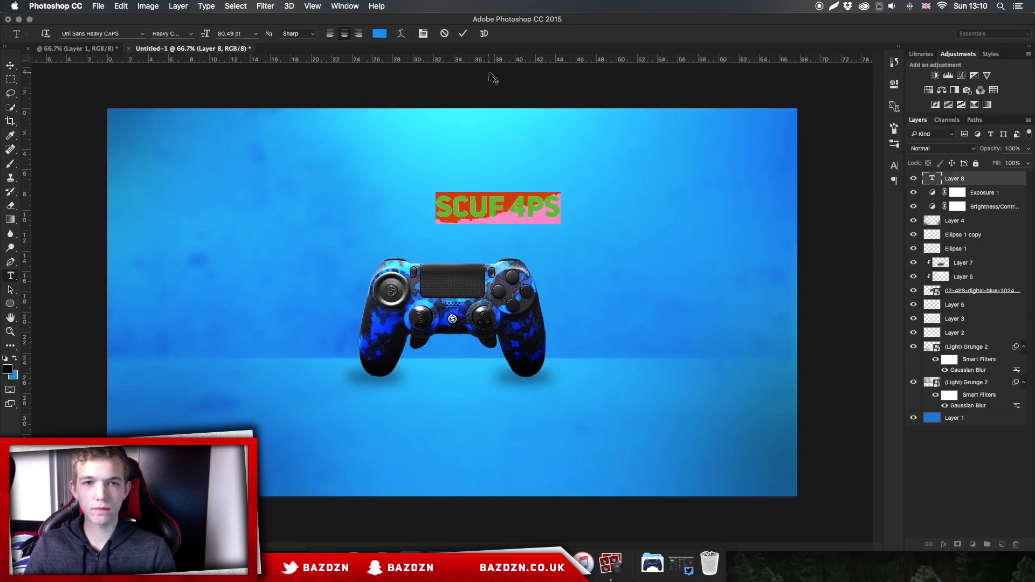
click(377, 35)
click(659, 225)
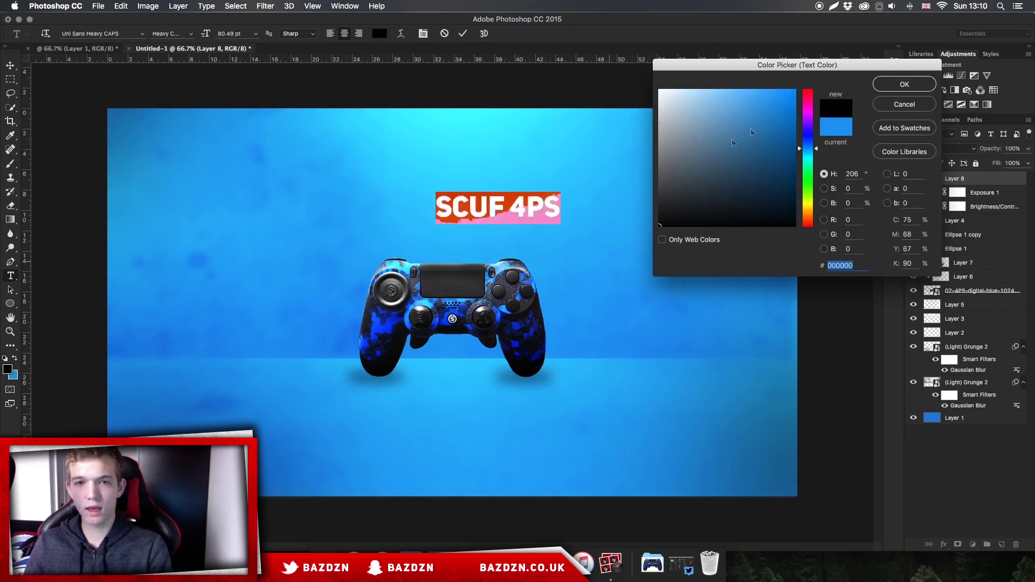
click(904, 84)
Blend the title in Overlay and centre it above the controller.
click(949, 148)
click(949, 149)
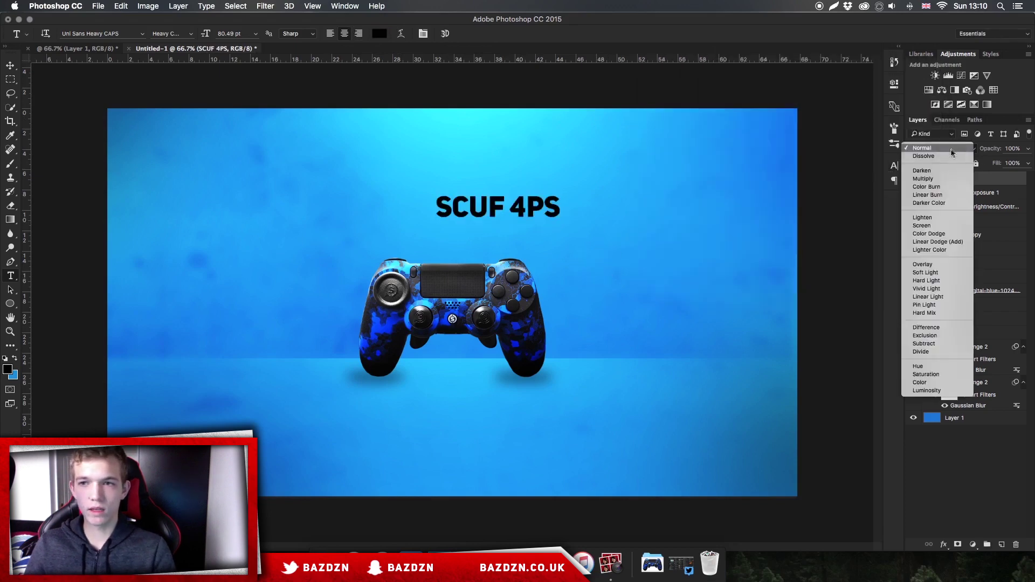
click(932, 265)
key(v)
drag(562, 213, 533, 226)
key(super+minus)
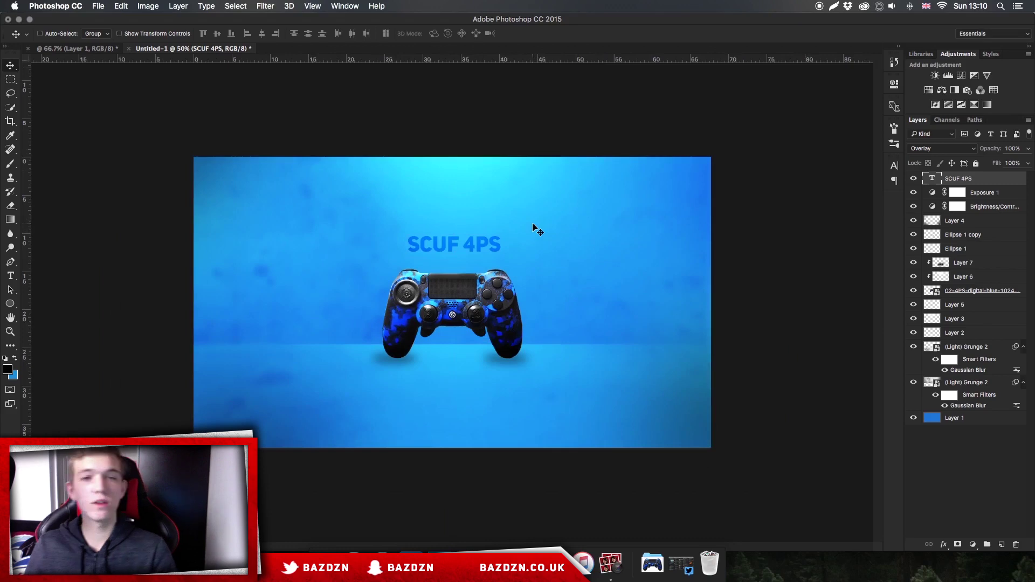